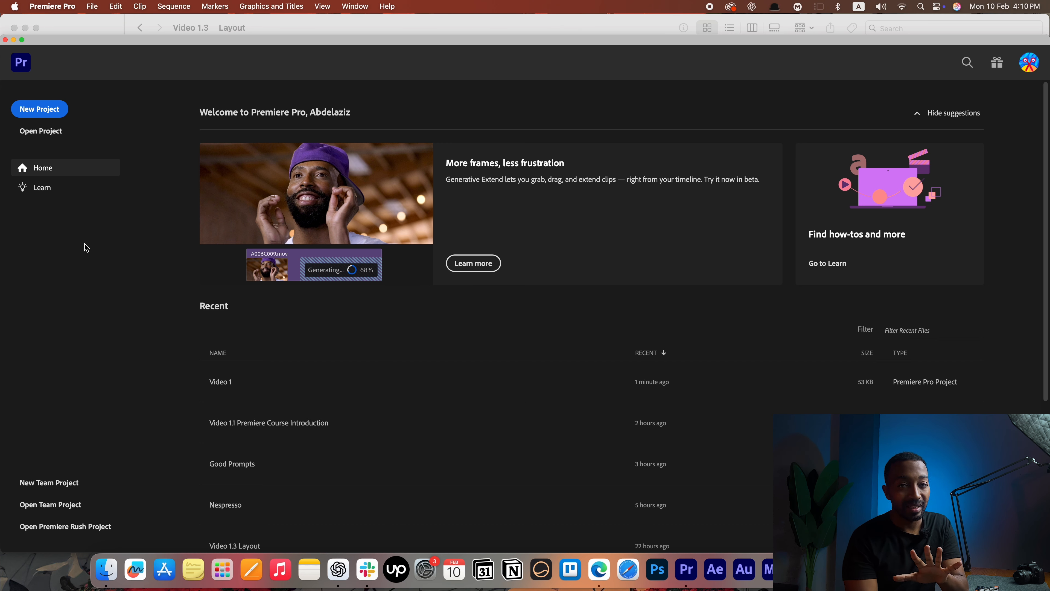
pyautogui.click(41, 131)
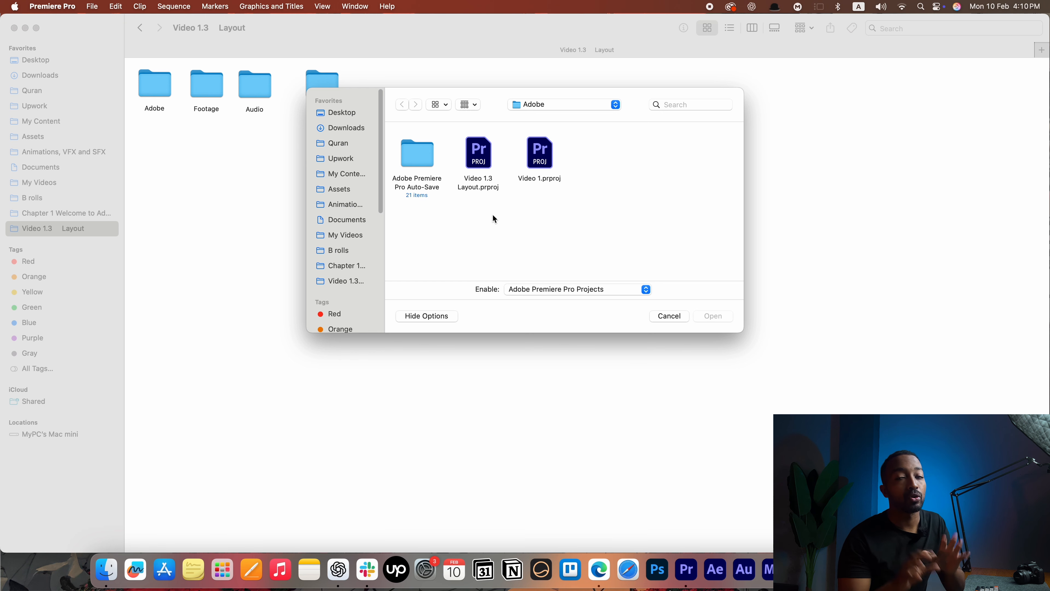
pyautogui.click(336, 281)
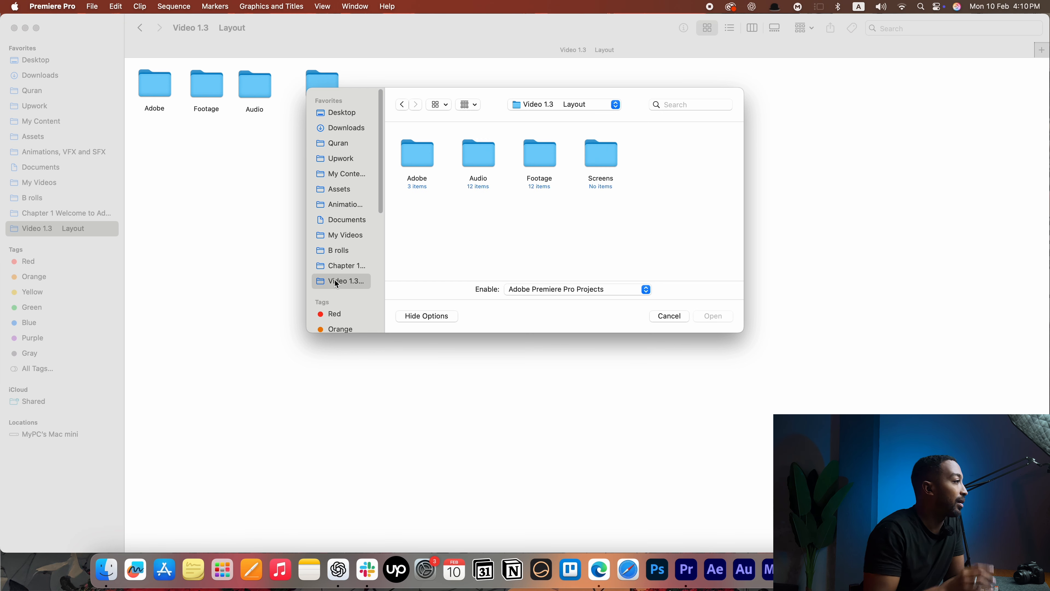
pyautogui.click(340, 267)
pyautogui.press('Escape')
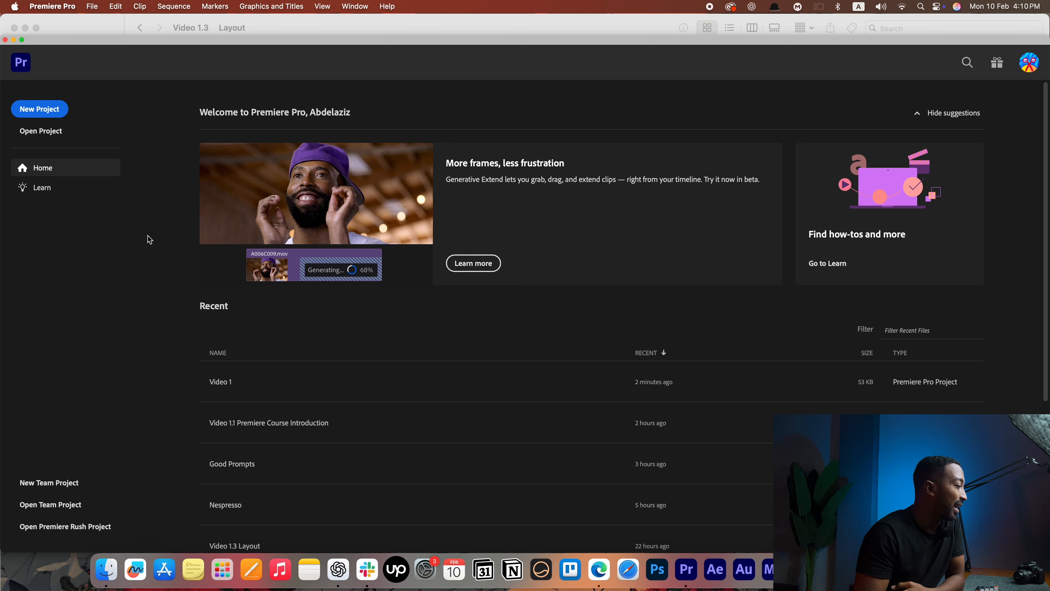
pyautogui.scroll(-3, 309, 455)
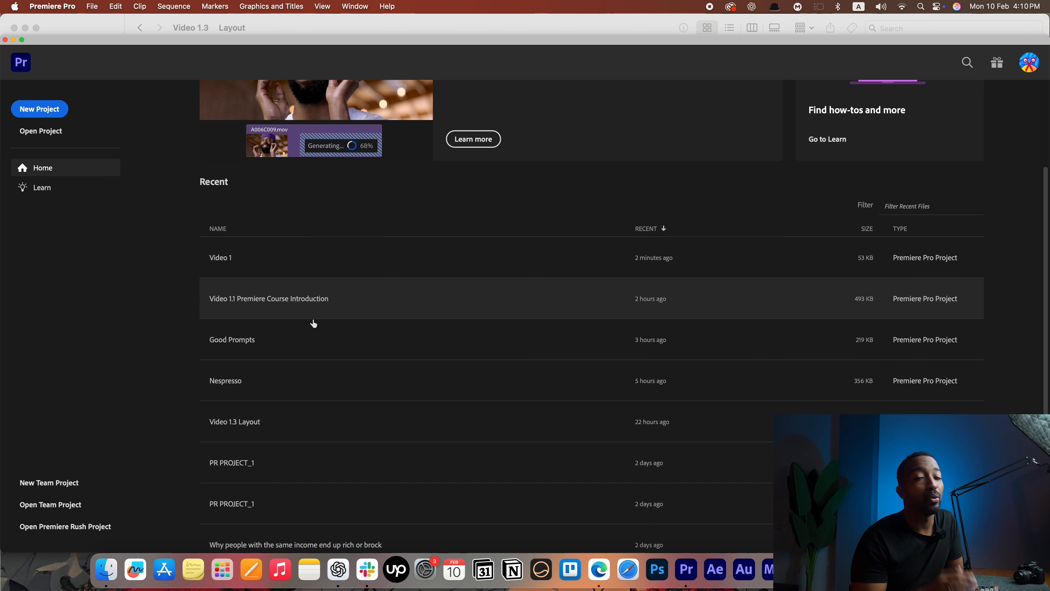
# - Switch to Finder and open the Premiere Pro project file inside the Adobe folder
pyautogui.click(108, 567)
pyautogui.doubleClick(152, 92)
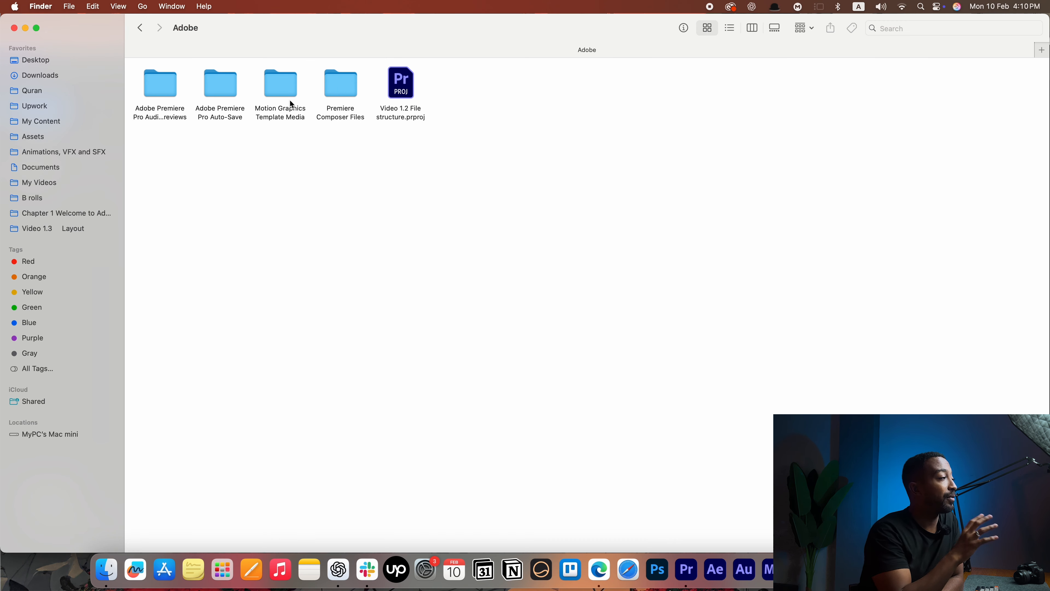
pyautogui.doubleClick(403, 86)
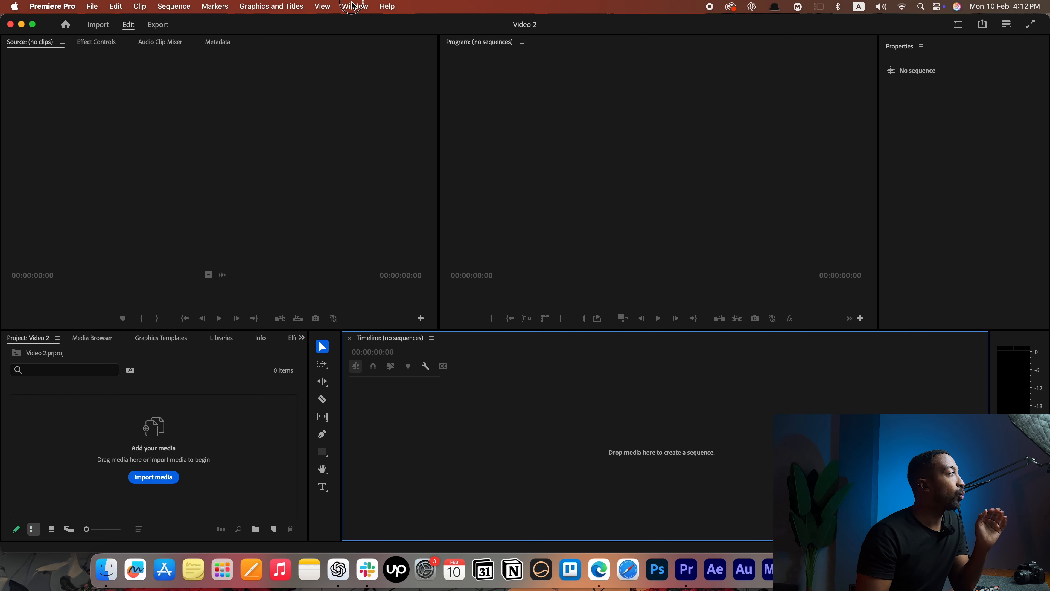
# - Switch to the Editing workspace and reset it to its saved layout
pyautogui.click(353, 6)
pyautogui.moveTo(362, 24)
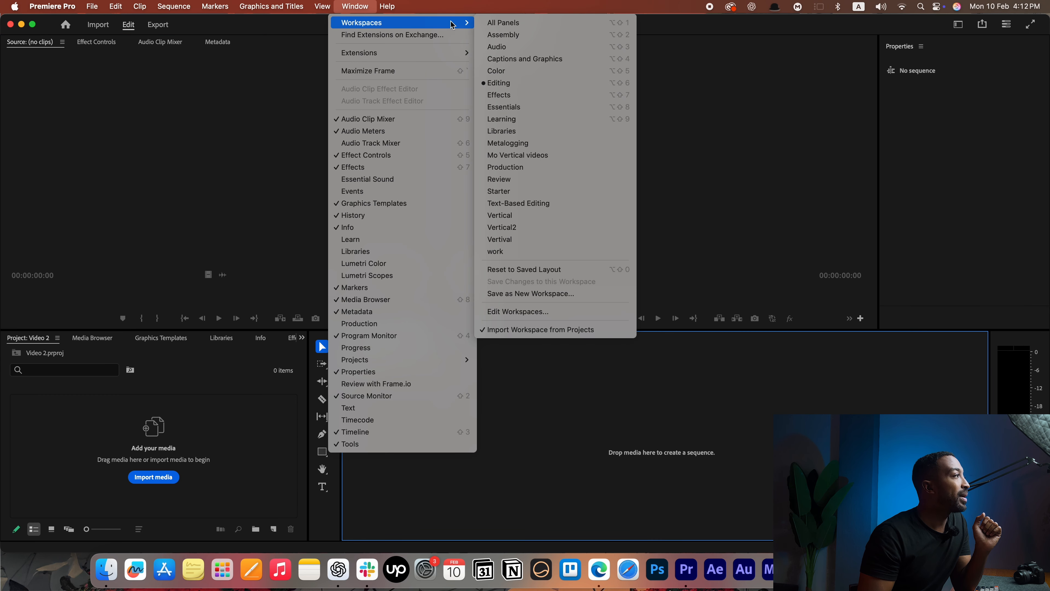
pyautogui.click(523, 84)
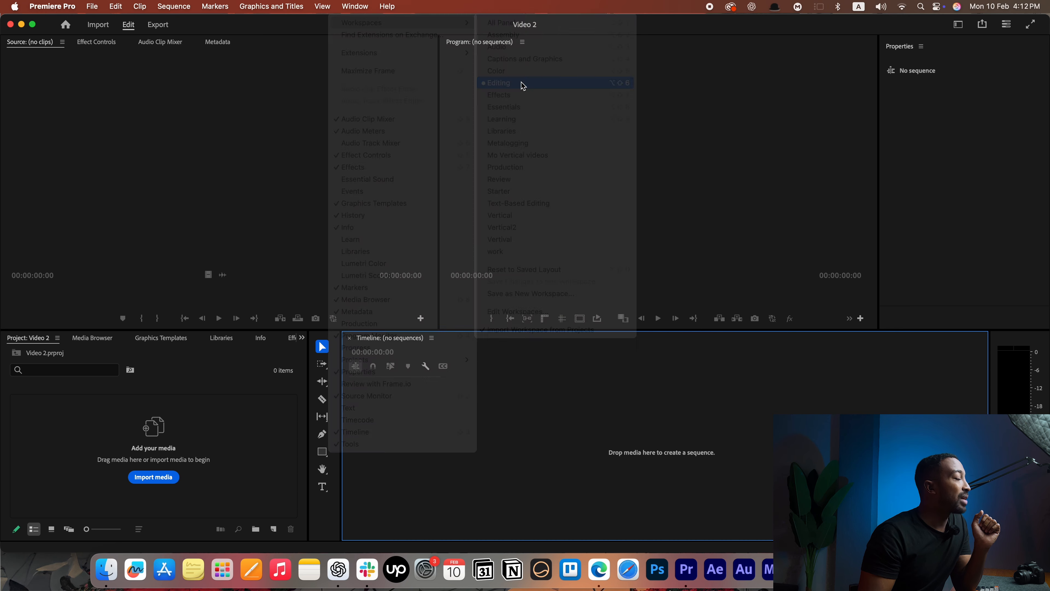
pyautogui.click(354, 6)
pyautogui.moveTo(363, 23)
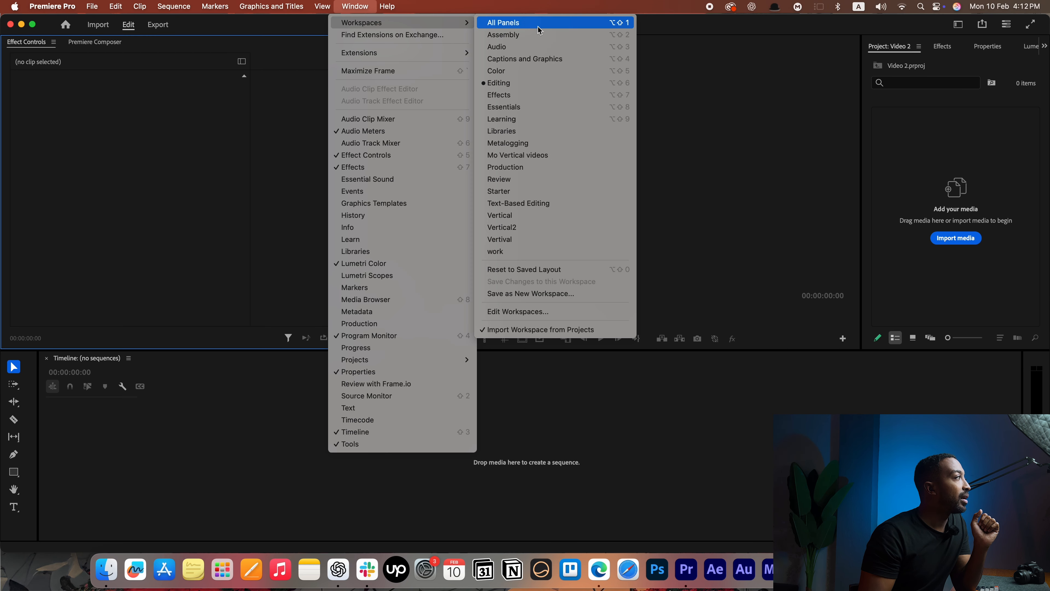
pyautogui.click(535, 269)
pyautogui.click(533, 400)
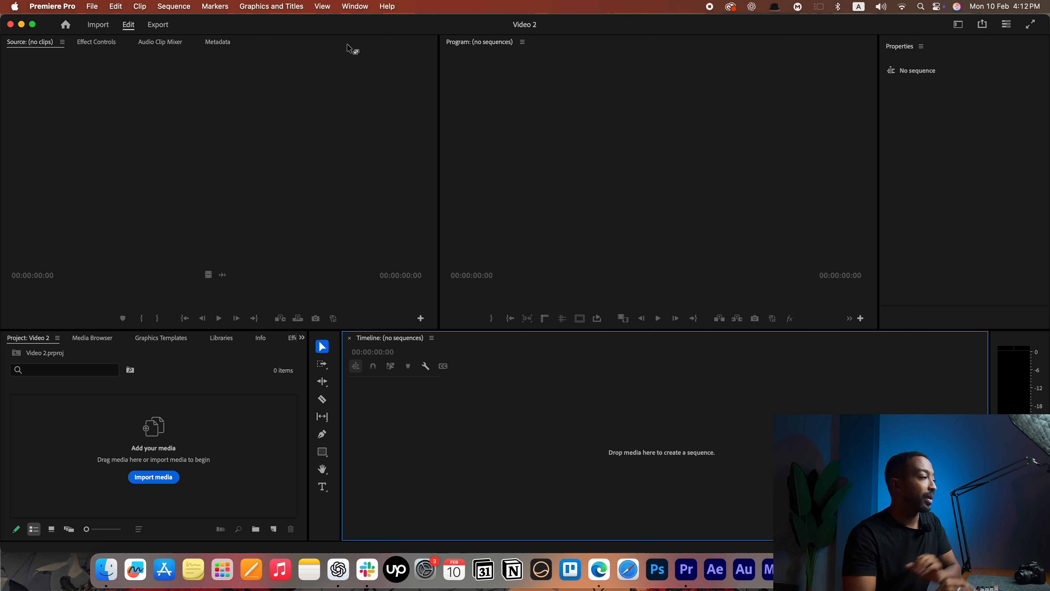
# - Resize the panels so the Program monitor becomes wider and both monitors taller, shrinking the Source monitor's width and the Timeline's height
pyautogui.moveTo(439, 321)
pyautogui.mouseDown()
pyautogui.moveTo(398, 312)
pyautogui.moveTo(425, 315)
pyautogui.mouseUp()
pyautogui.moveTo(342, 344)
pyautogui.mouseDown()
pyautogui.moveTo(365, 342)
pyautogui.moveTo(349, 344)
pyautogui.mouseUp()
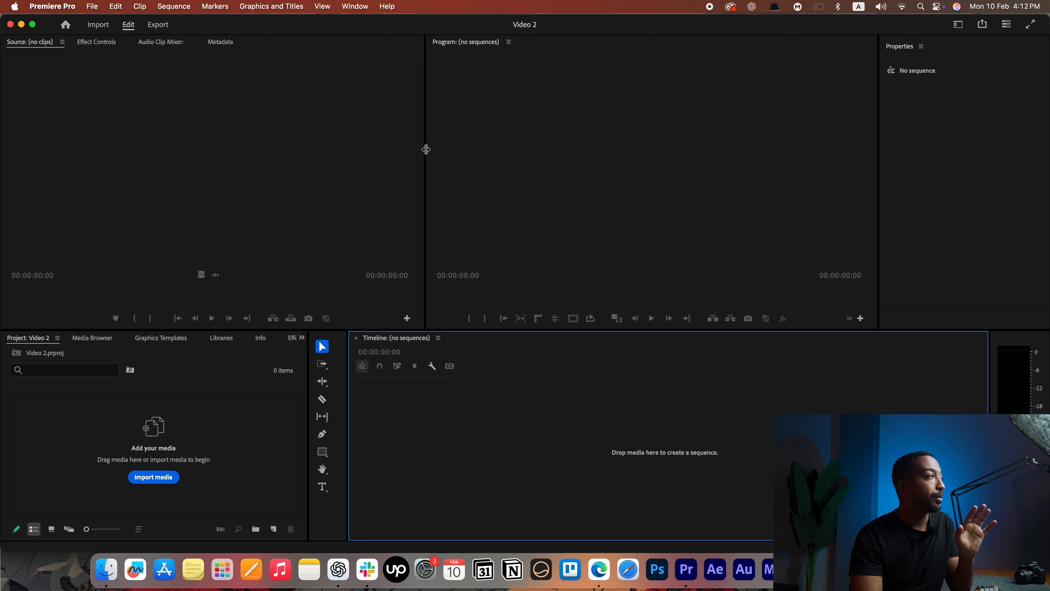
pyautogui.moveTo(426, 149); pyautogui.dragTo(423, 153)
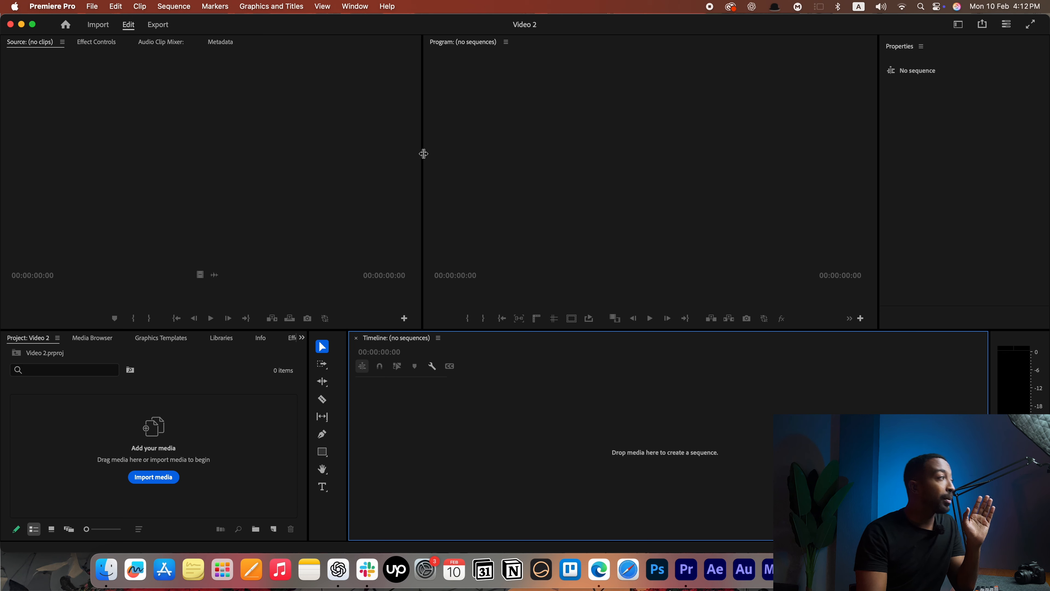
pyautogui.moveTo(421, 153); pyautogui.dragTo(326, 158)
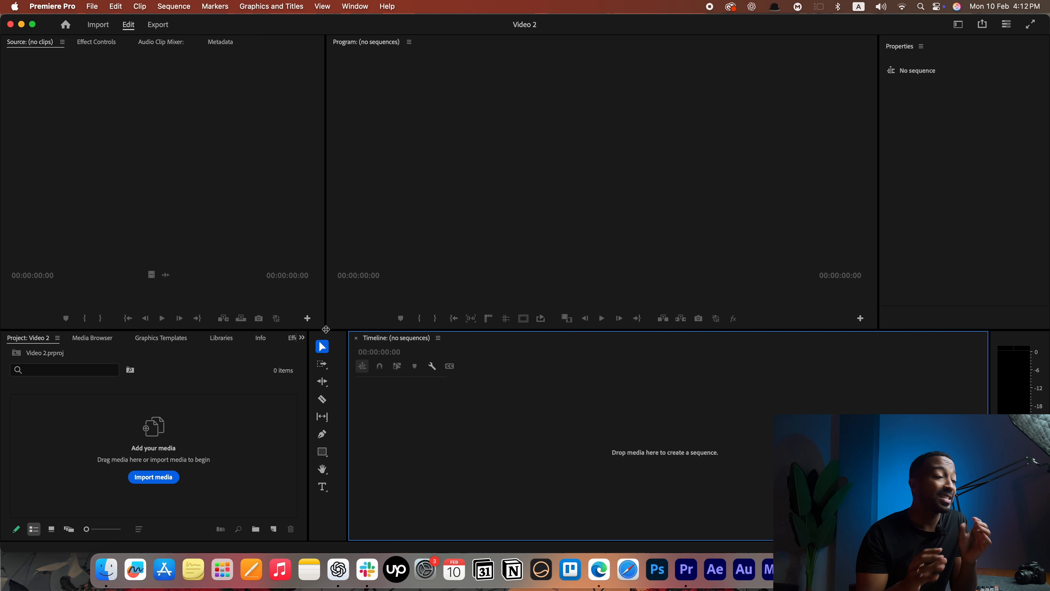
pyautogui.moveTo(326, 329); pyautogui.dragTo(300, 457)
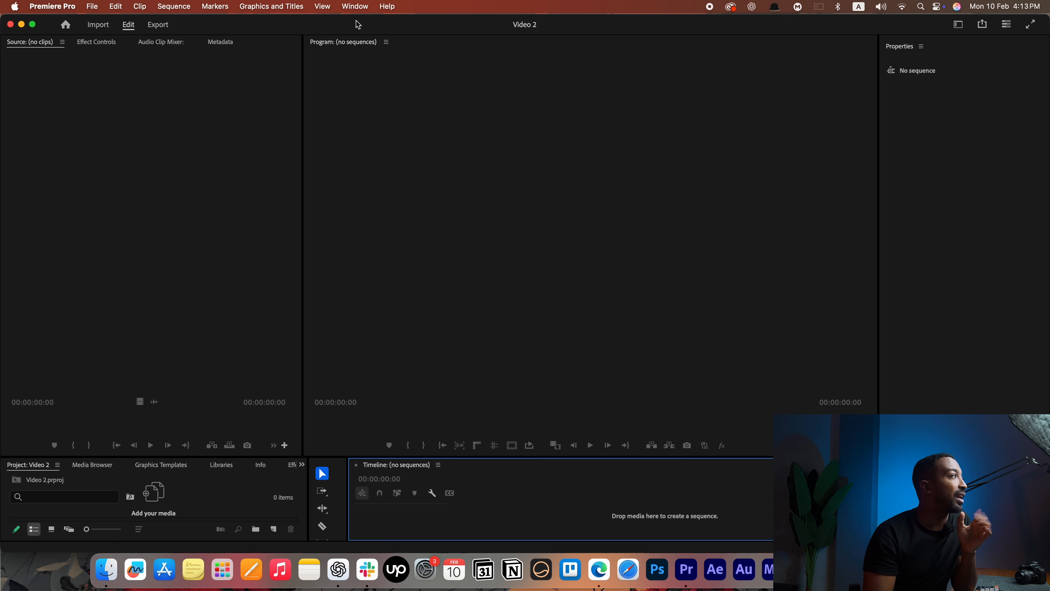
# - Reset the Editing workspace to its saved layout to restore the panel sizes
pyautogui.click(355, 6)
pyautogui.moveTo(434, 23)
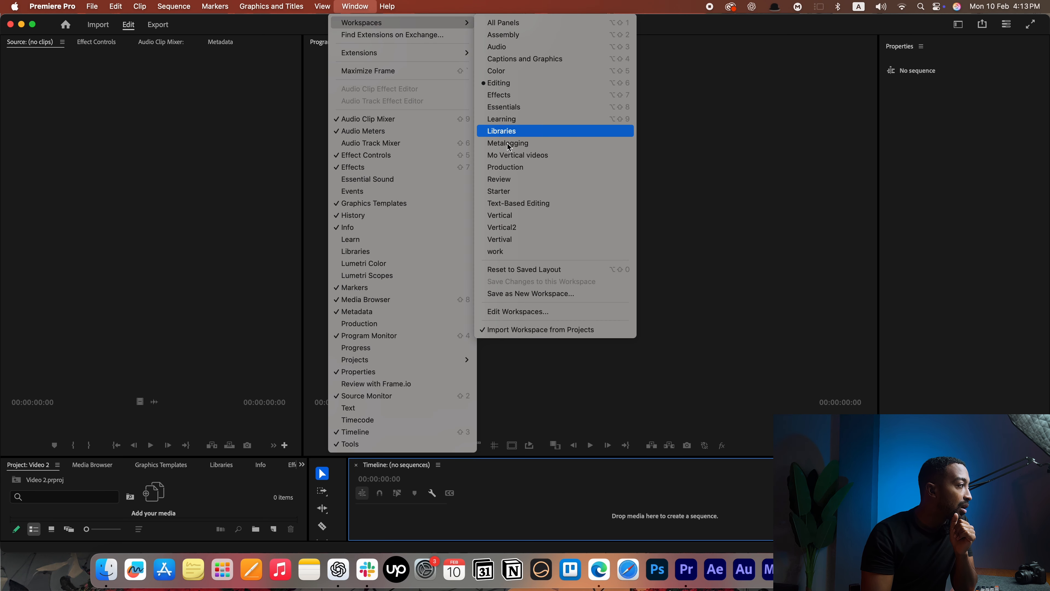
pyautogui.click(522, 270)
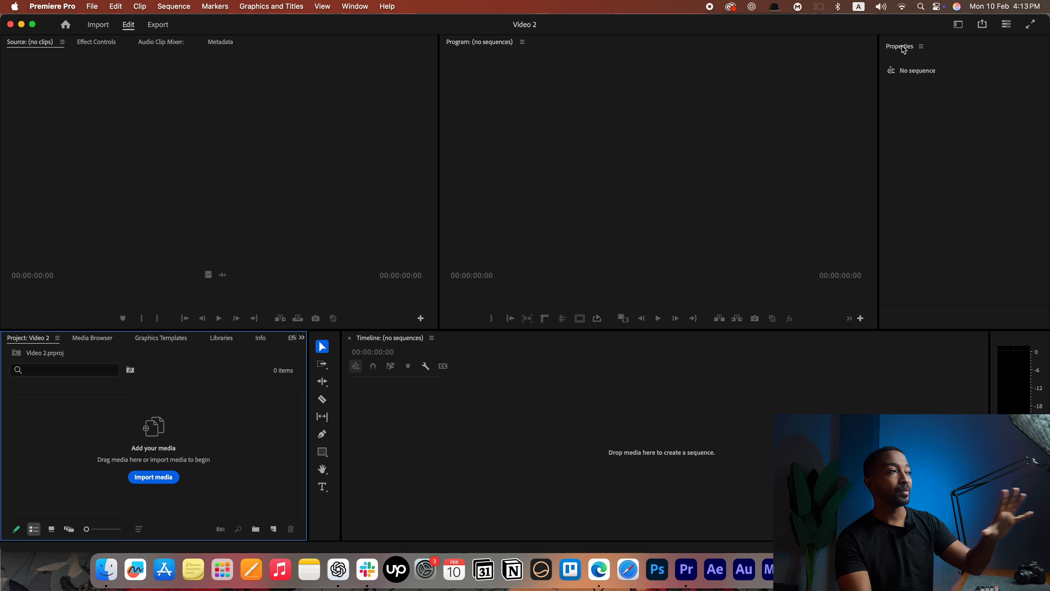
# - Dock the Properties panel above the Source monitor group and reduce its height
pyautogui.moveTo(903, 50); pyautogui.dragTo(221, 139)
pyautogui.moveTo(271, 41); pyautogui.dragTo(226, 57)
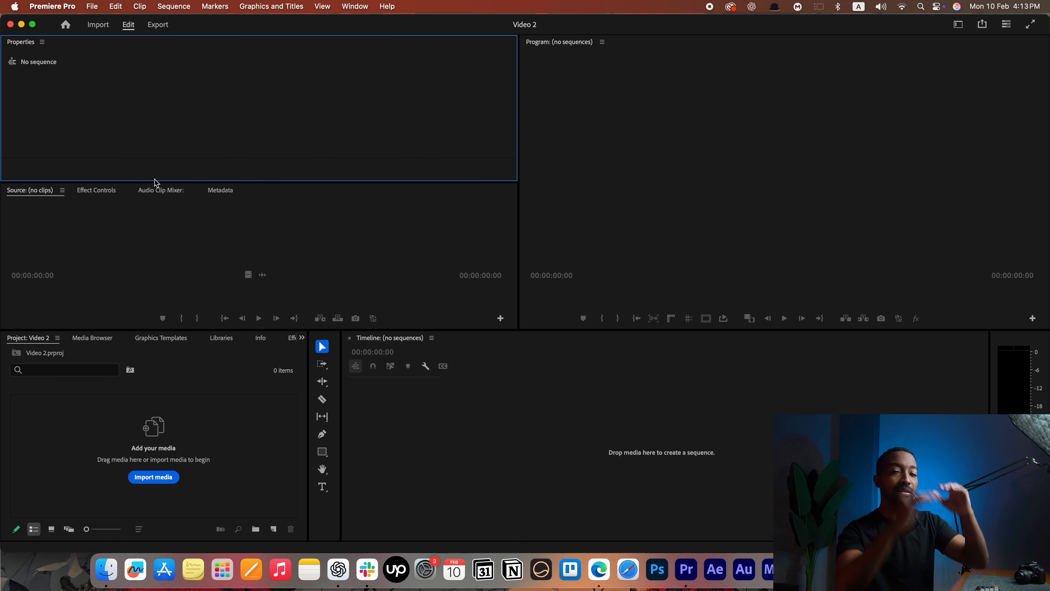
pyautogui.moveTo(154, 182); pyautogui.dragTo(159, 142)
# - Dock the Properties panel to the left of the Source monitor group, narrow it, and bring the Metadata panel forward
pyautogui.moveTo(25, 42); pyautogui.dragTo(26, 204)
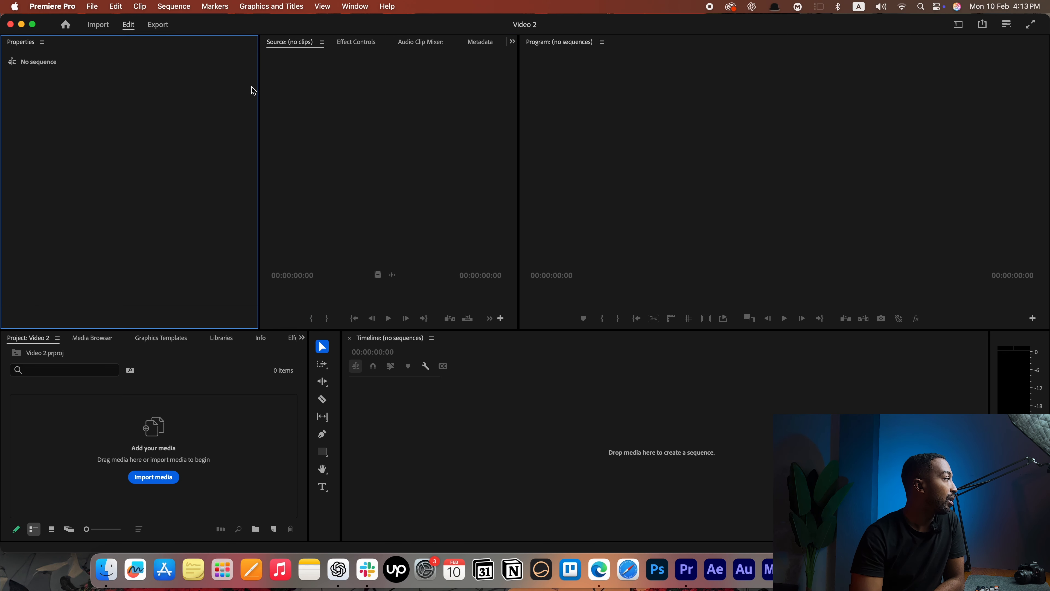
pyautogui.moveTo(260, 92); pyautogui.dragTo(153, 98)
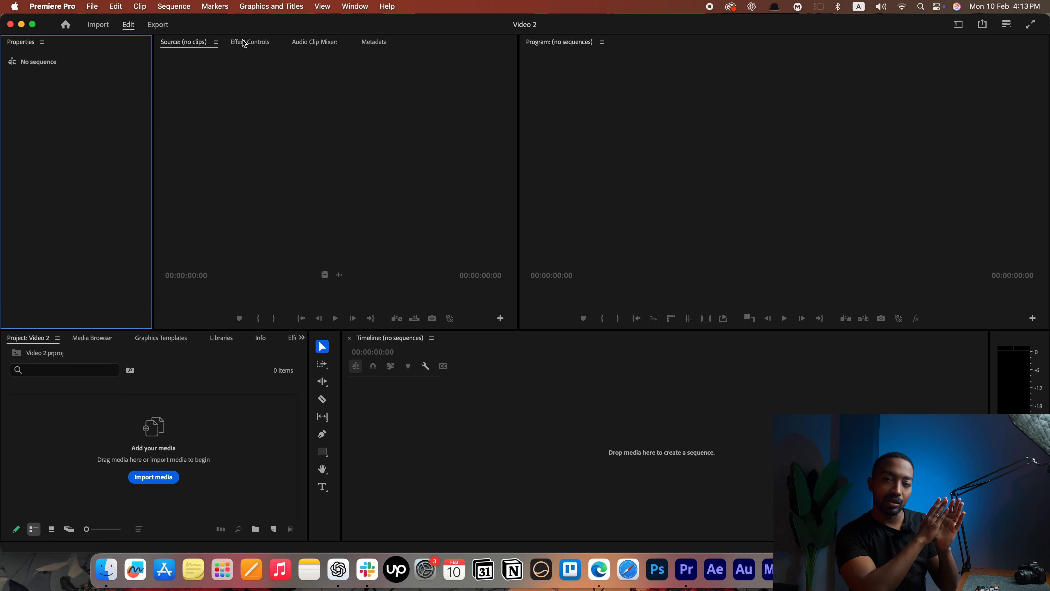
pyautogui.click(372, 42)
pyautogui.click(24, 43)
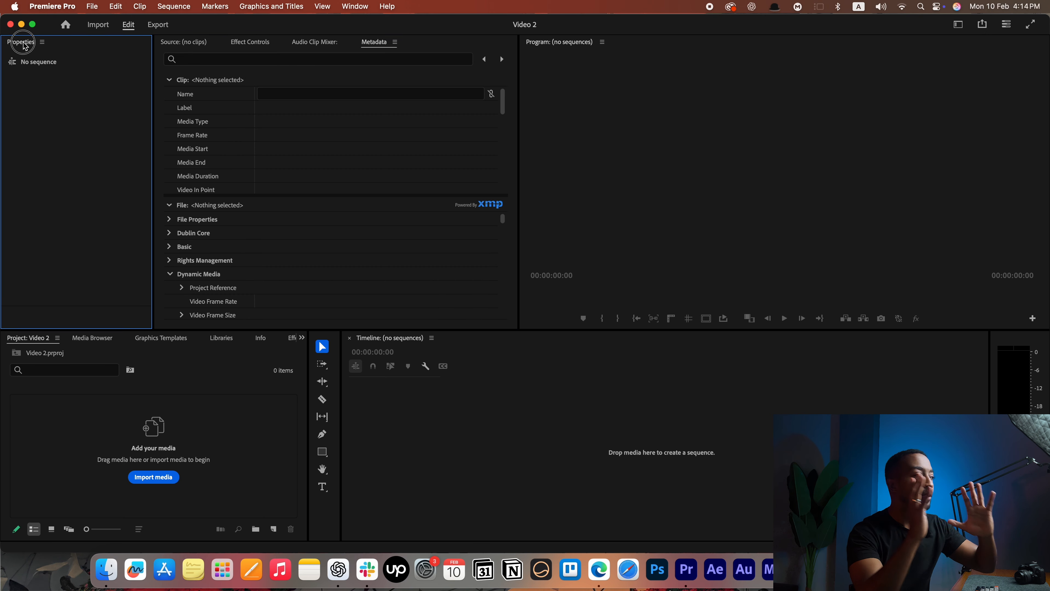
# - Try docking the Properties panel as a narrow full-height column on the left and as a short full-width strip across the top
pyautogui.moveTo(25, 46); pyautogui.dragTo(6, 124)
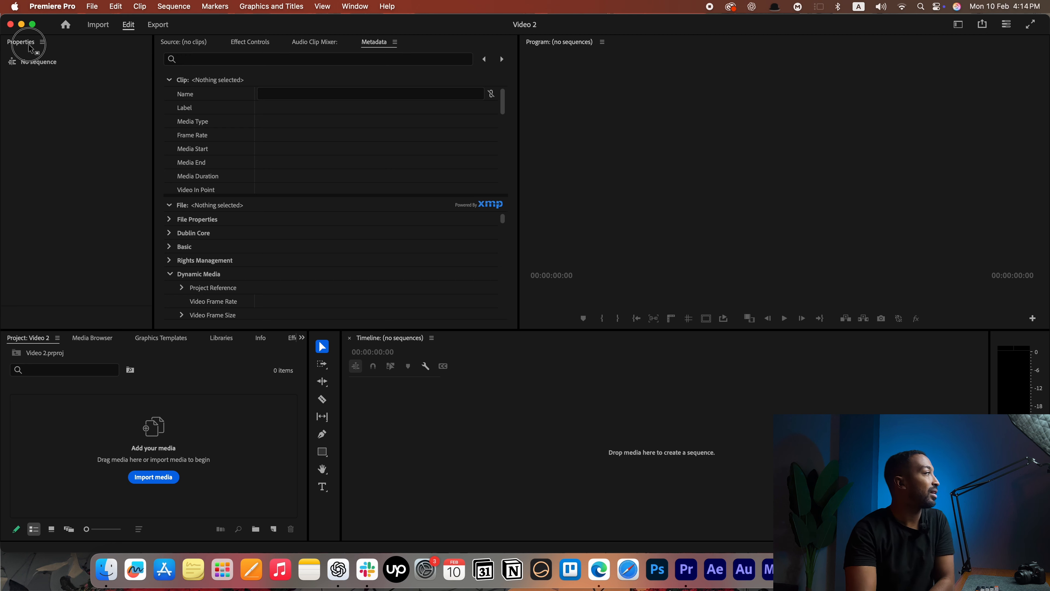
pyautogui.moveTo(30, 48); pyautogui.dragTo(4, 119)
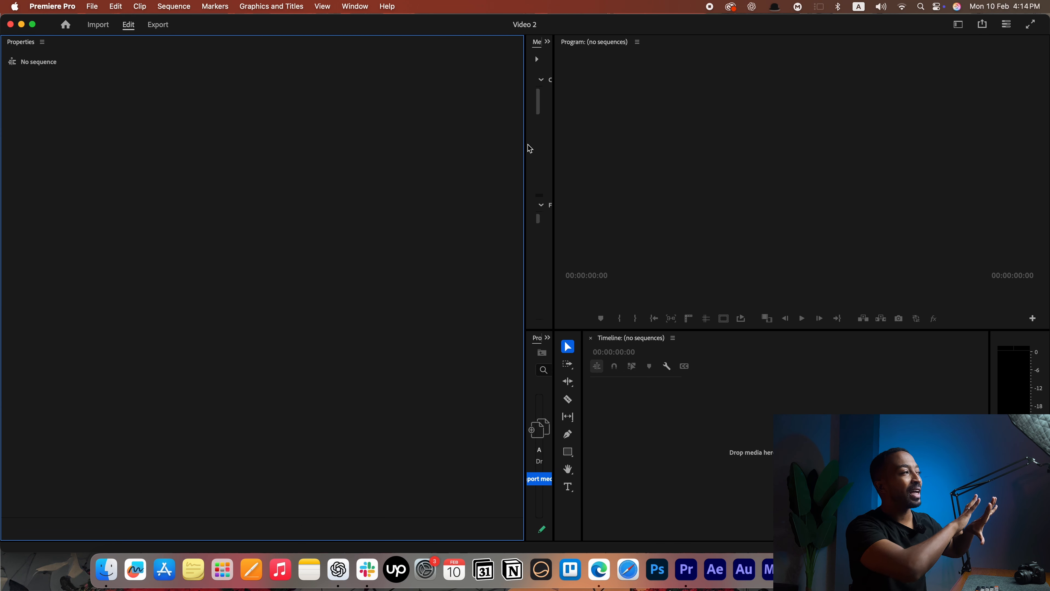
pyautogui.moveTo(525, 151); pyautogui.dragTo(145, 169)
pyautogui.moveTo(19, 45); pyautogui.dragTo(352, 40)
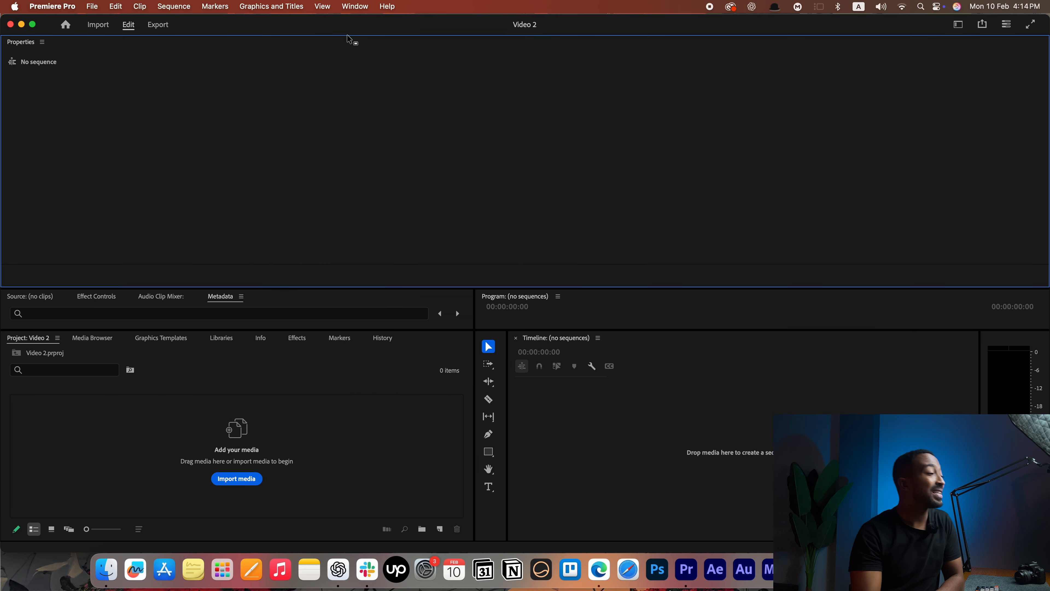
pyautogui.moveTo(428, 287); pyautogui.dragTo(431, 123)
# - Reset the rearranged Editing workspace to its saved layout and make the Timeline panel active
pyautogui.click(355, 7)
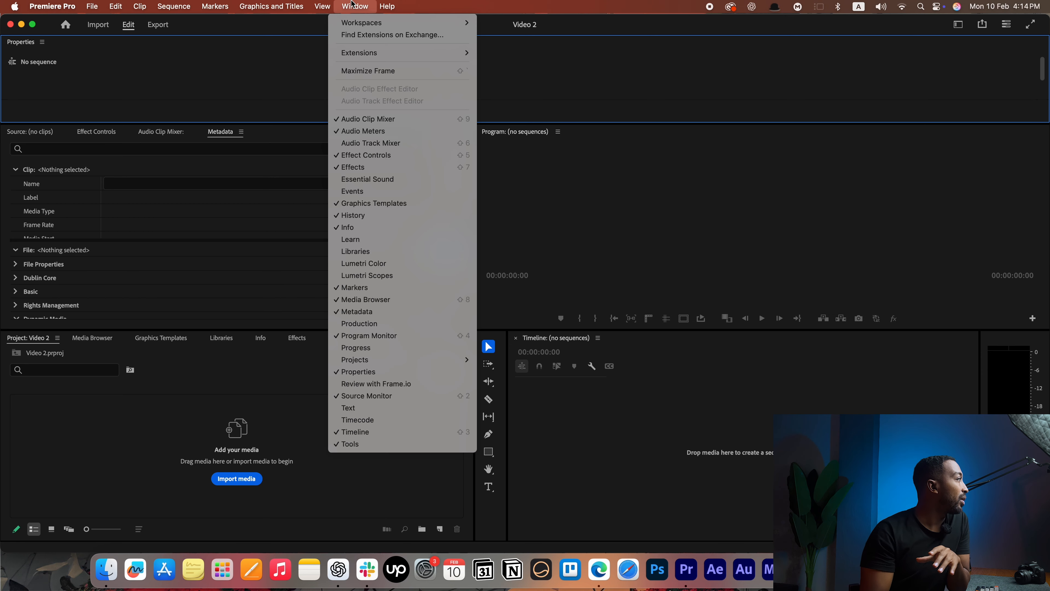
pyautogui.moveTo(357, 23)
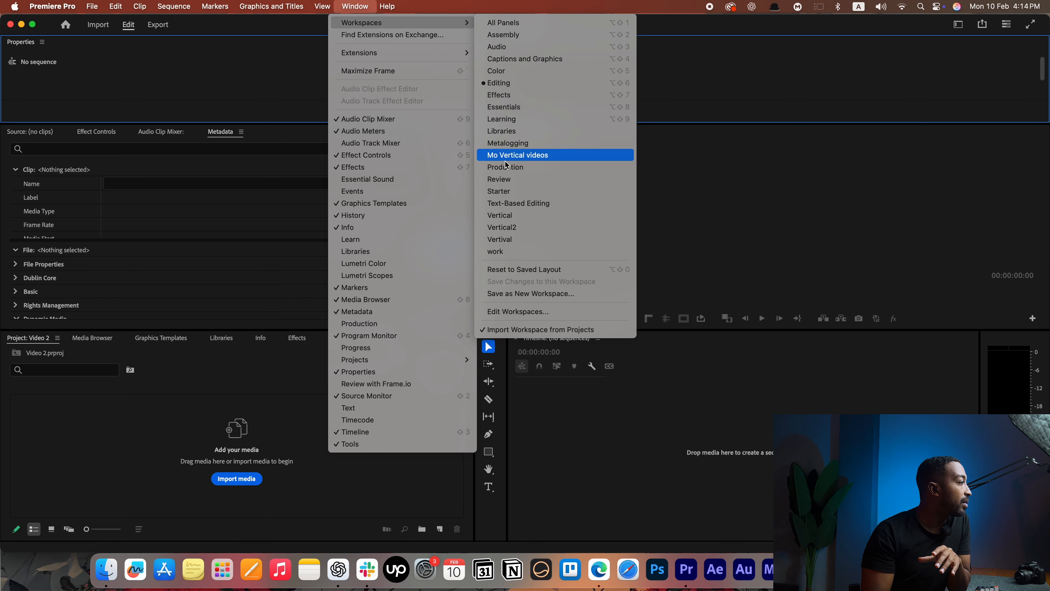
pyautogui.click(513, 269)
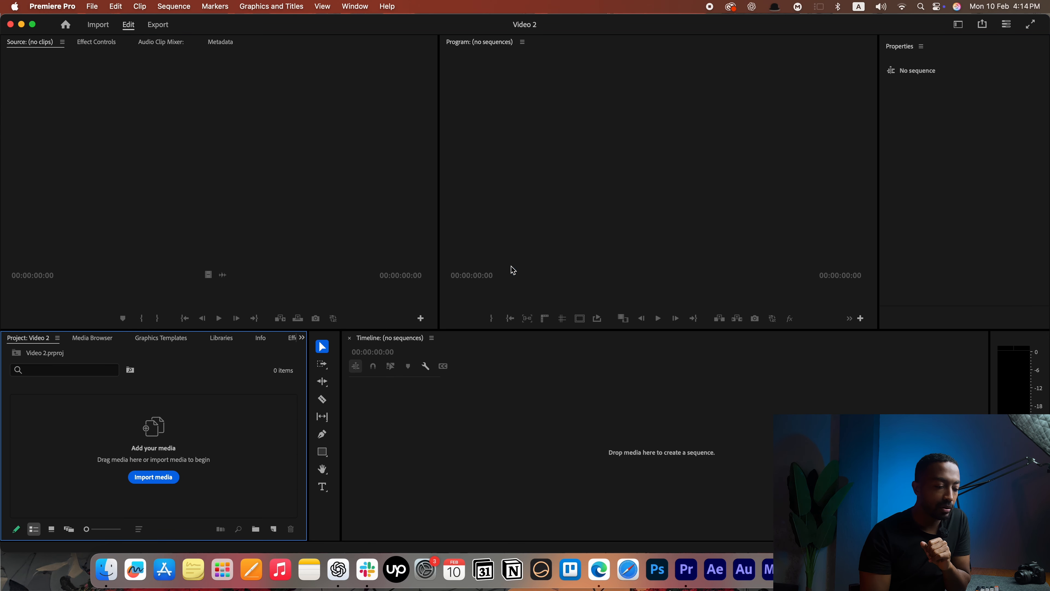
pyautogui.click(520, 445)
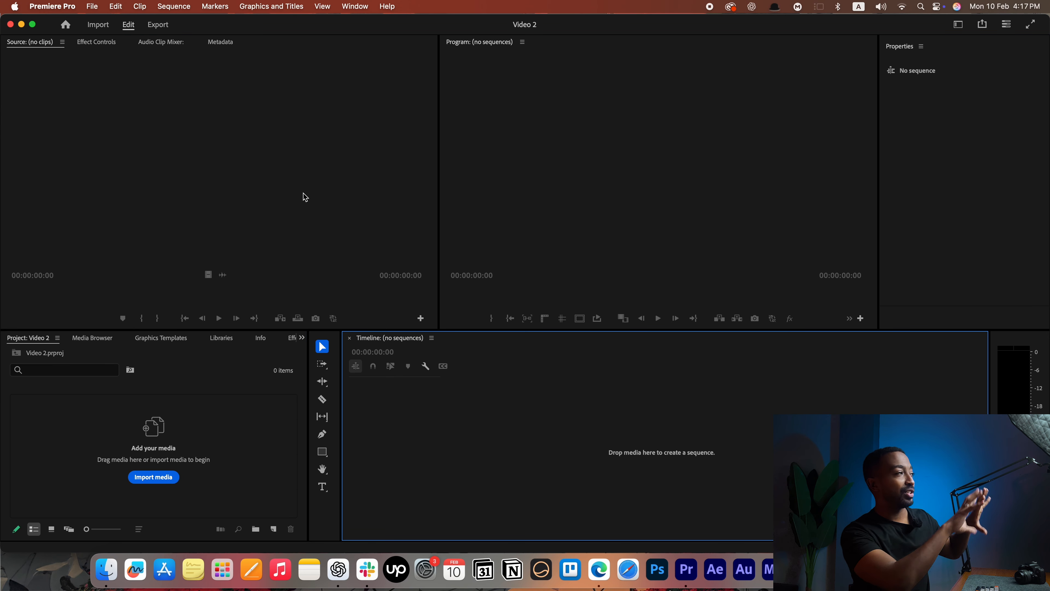
# - Activate the Source, Program, Properties, Timeline and Project panels one after another, ending on the Timeline
pyautogui.click(304, 193)
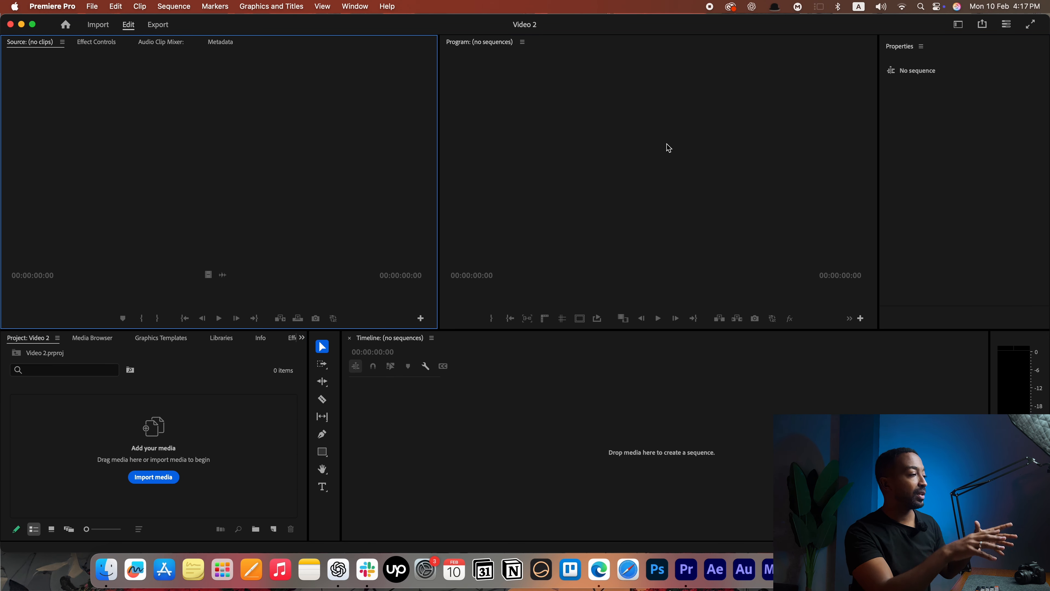
pyautogui.click(668, 147)
pyautogui.click(954, 171)
pyautogui.click(460, 414)
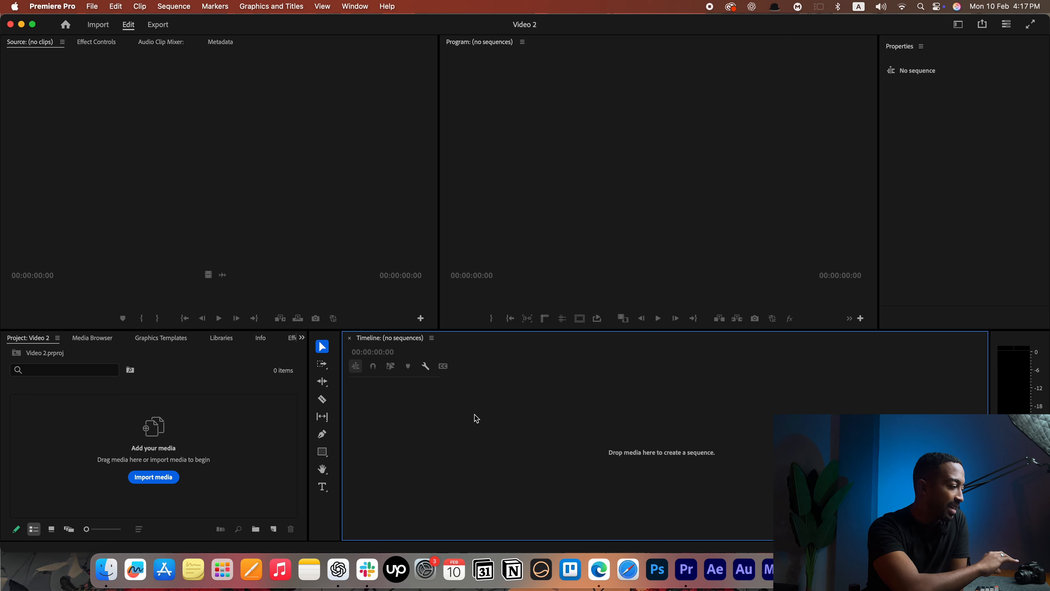
pyautogui.click(178, 433)
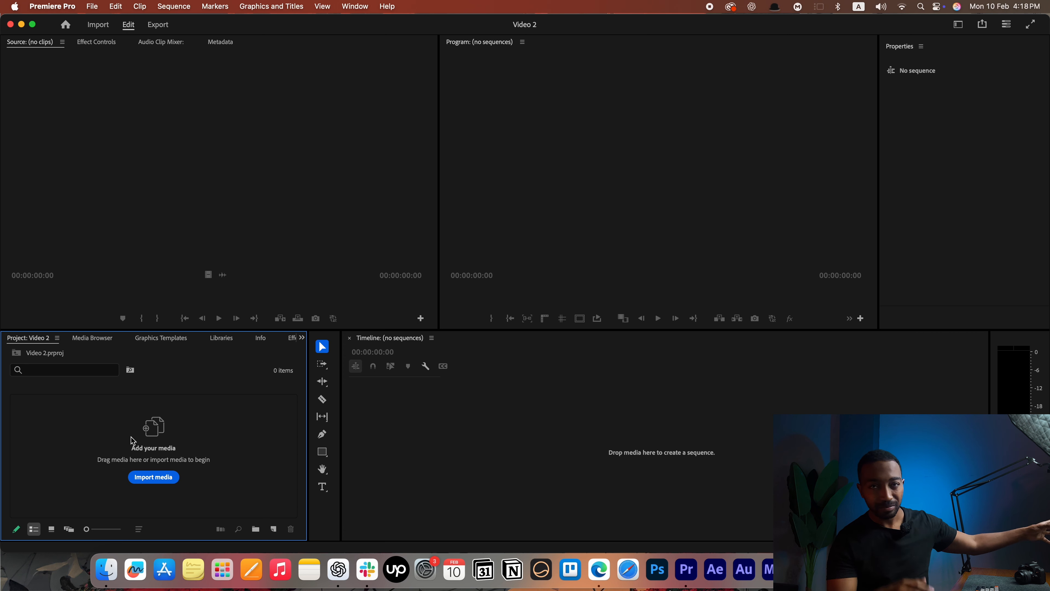
pyautogui.click(463, 445)
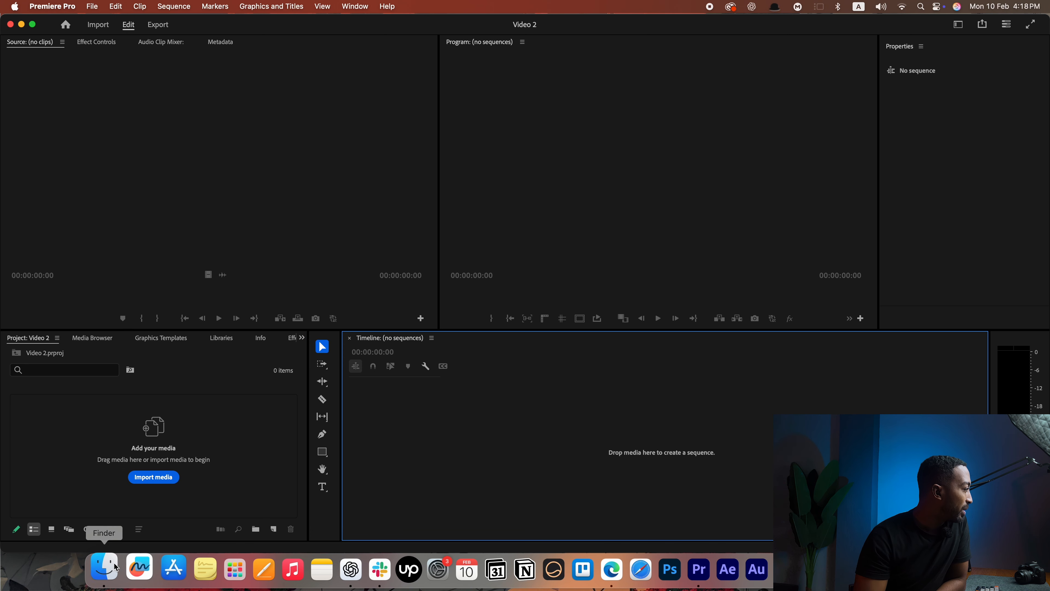
# - Bring A001_01242314_C018.mov from Finder into the empty timeline as a new sequence and move the playhead to 00:00:33:03
pyautogui.click(104, 569)
pyautogui.moveTo(279, 184); pyautogui.dragTo(513, 416)
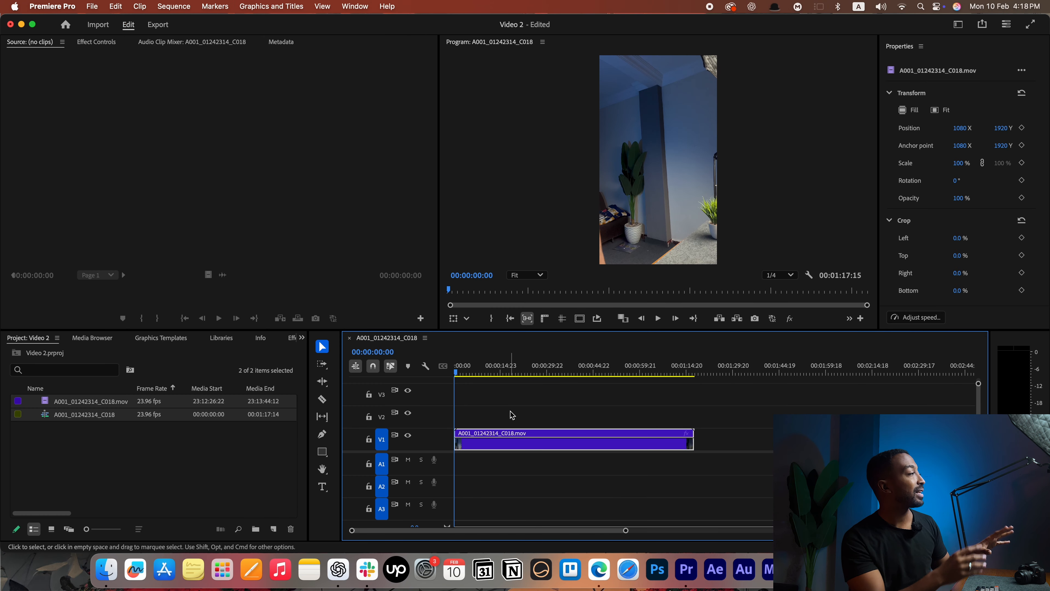
pyautogui.moveTo(518, 373); pyautogui.dragTo(557, 374)
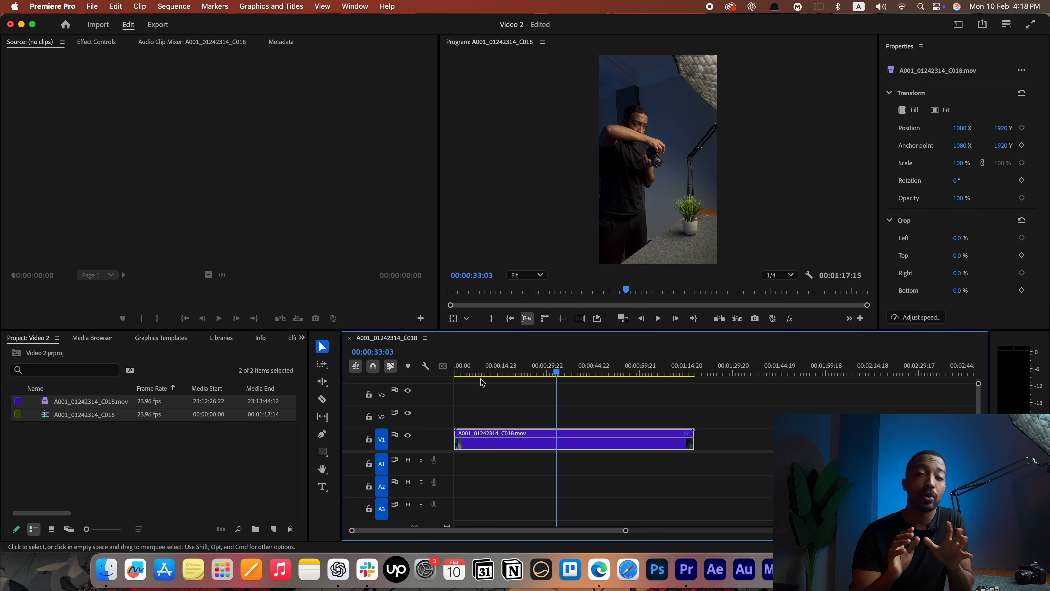
# - Display the Project panel's items as thumbnails in icon view
pyautogui.click(26, 342)
pyautogui.click(120, 447)
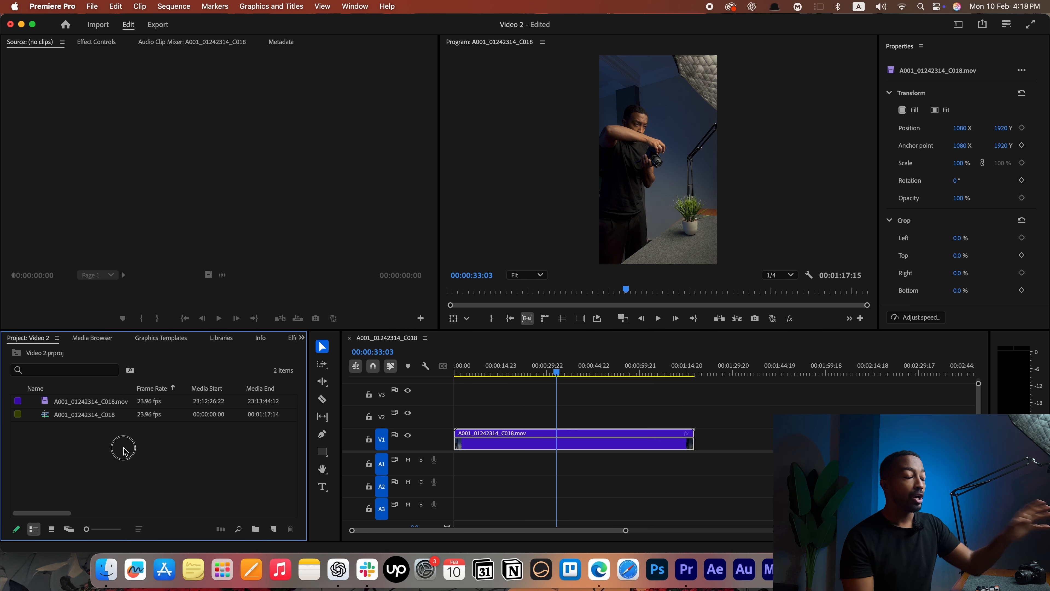
pyautogui.click(52, 529)
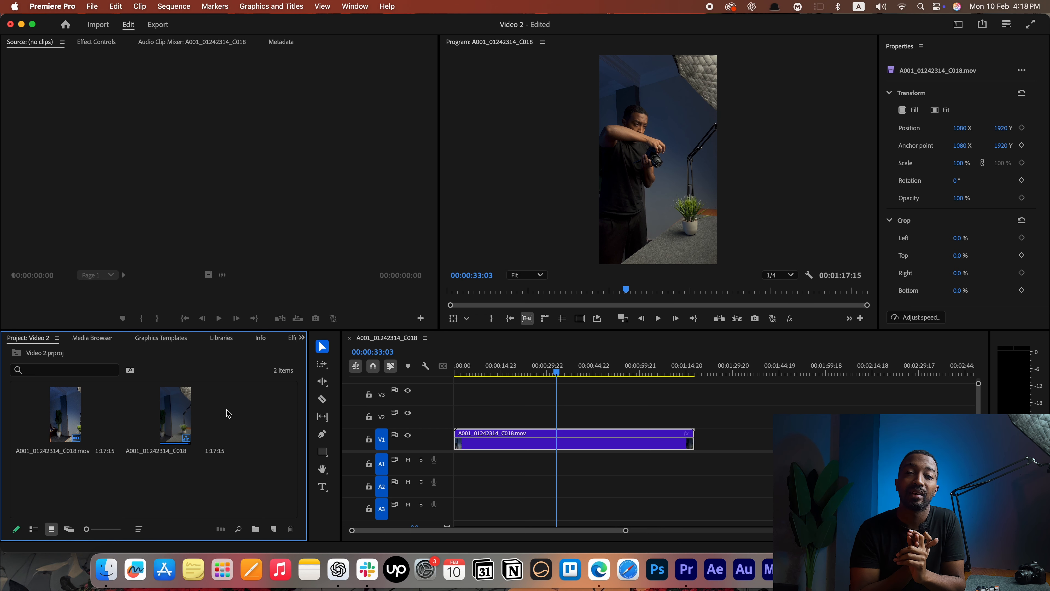
# - Clear A001_01242314_C018.mov from the Project panel and undo that deletion
pyautogui.rightClick(32, 417)
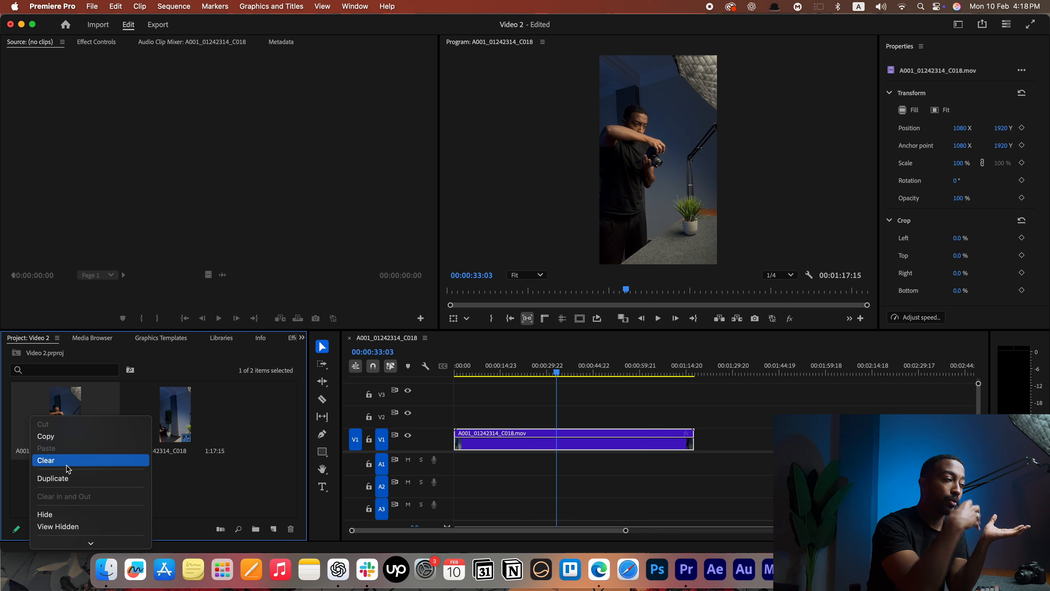
pyautogui.click(68, 465)
pyautogui.click(625, 331)
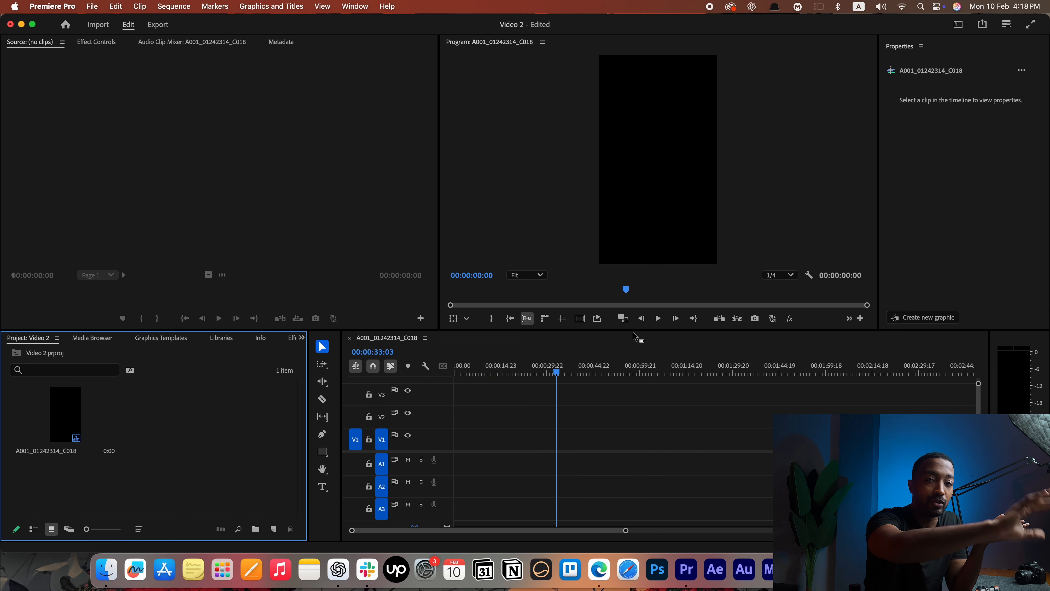
pyautogui.press('super+z')
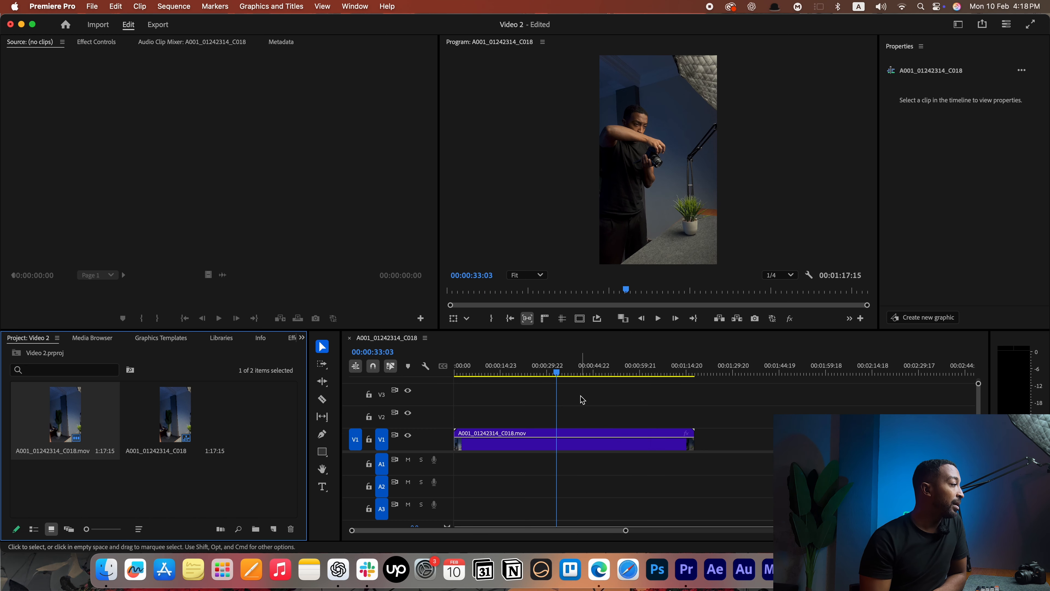
# - Examine the details of A001_01242314_C018.mov in the Info panel
pyautogui.click(262, 338)
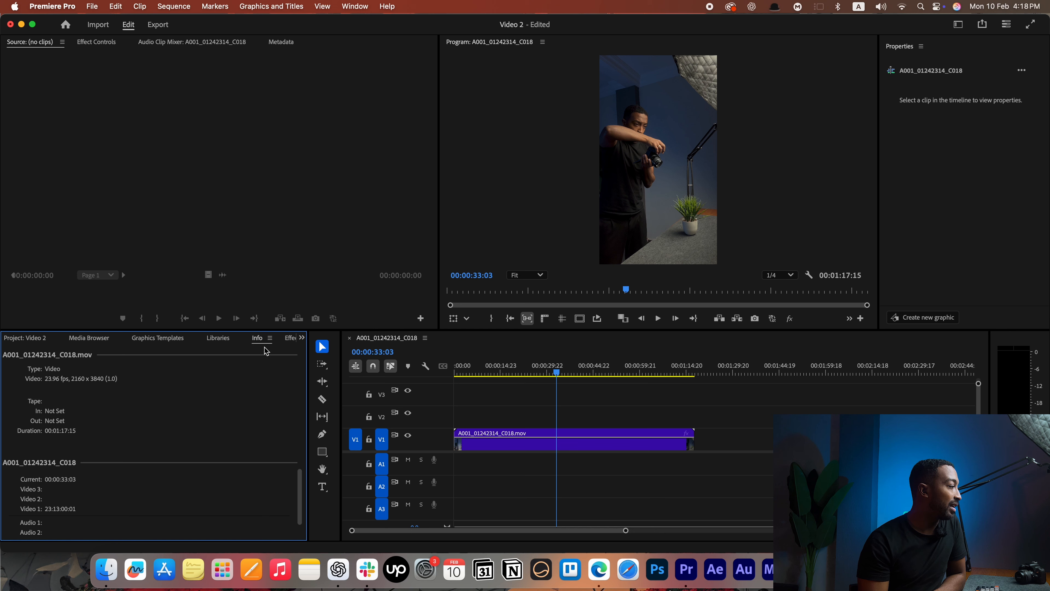
pyautogui.click(541, 446)
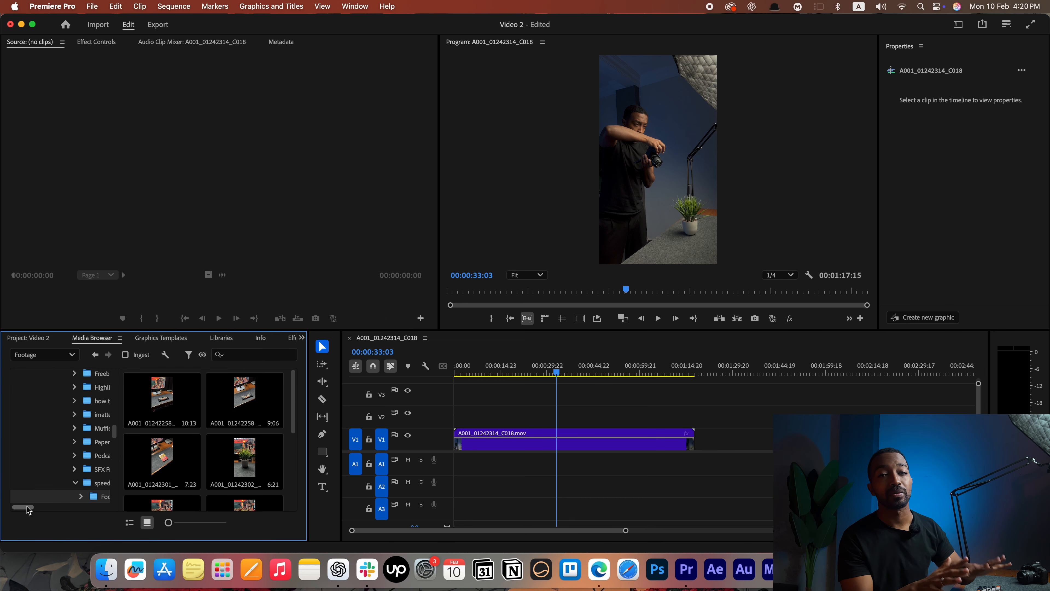
# - Place A001_01242258_C004.mov from the Media Browser's Footage folder on track V2 after the playhead, and display the Project panel
pyautogui.moveTo(23, 507); pyautogui.dragTo(40, 507)
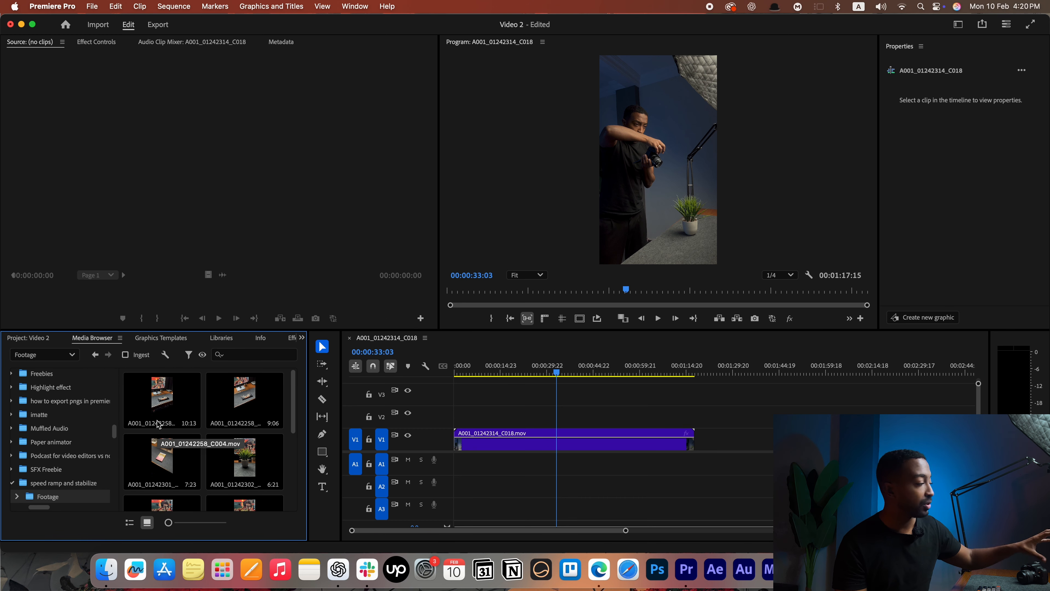
pyautogui.moveTo(161, 395); pyautogui.dragTo(584, 416)
pyautogui.click(44, 338)
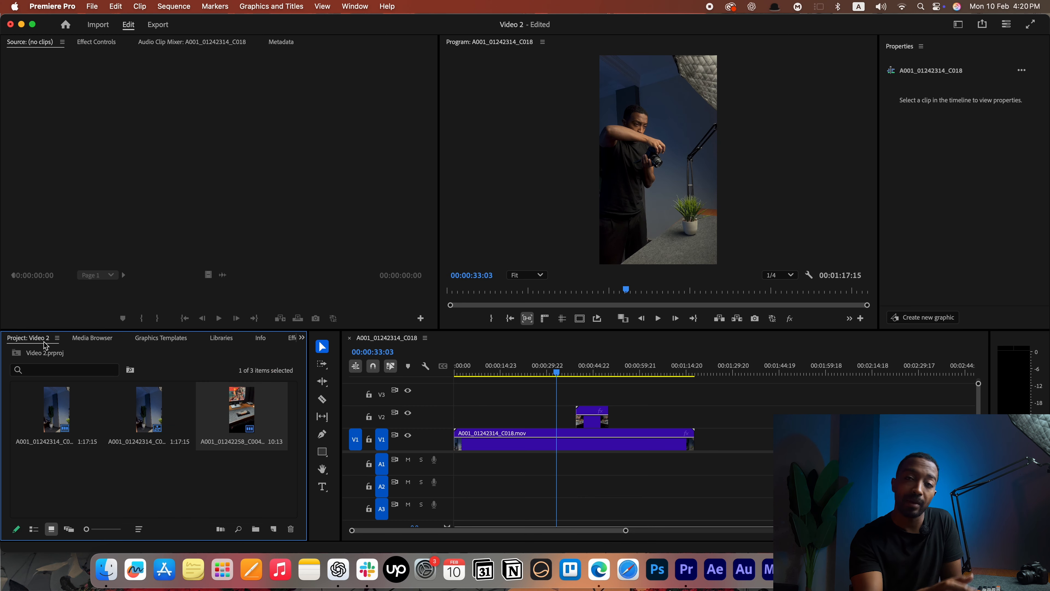
# - Reveal A001_01242258_C004.mov in Finder from the Media Browser
pyautogui.click(96, 341)
pyautogui.click(170, 397)
pyautogui.rightClick(170, 398)
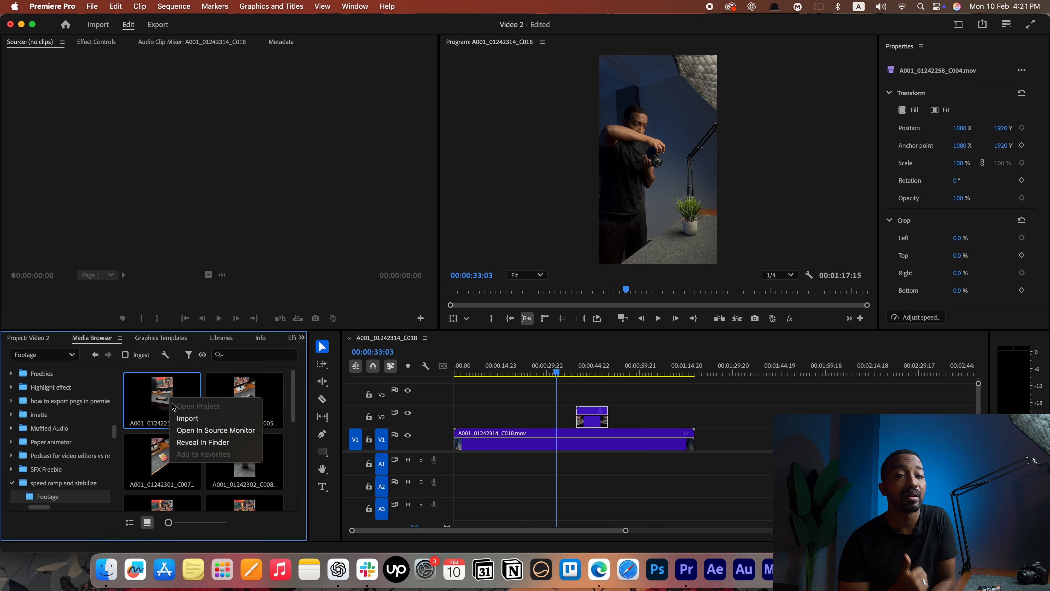
pyautogui.click(198, 442)
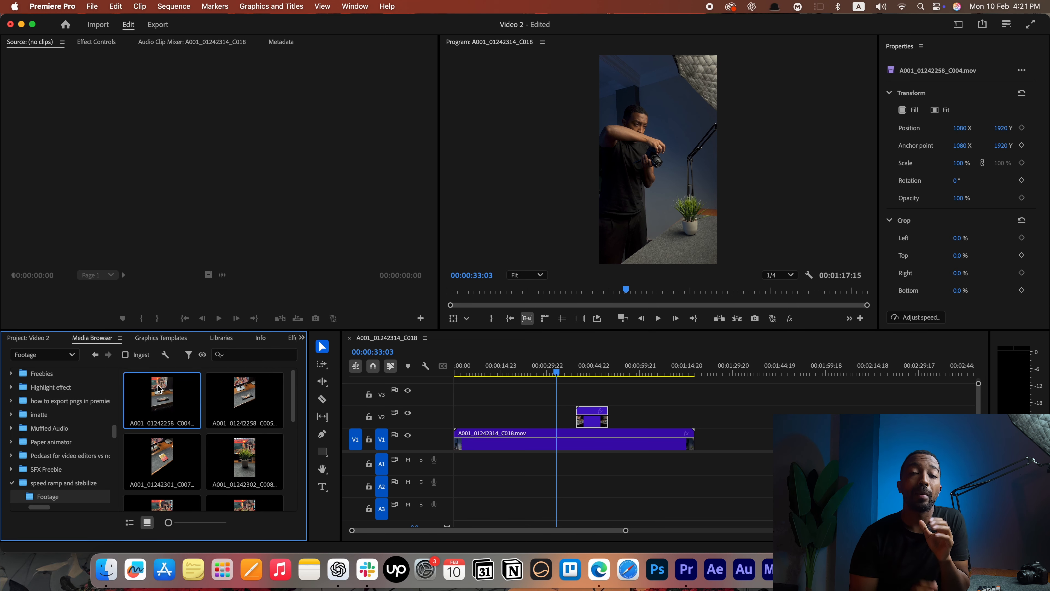
# - Open the Markers panel and add a sequence marker at 00:00:25:17
pyautogui.click(303, 338)
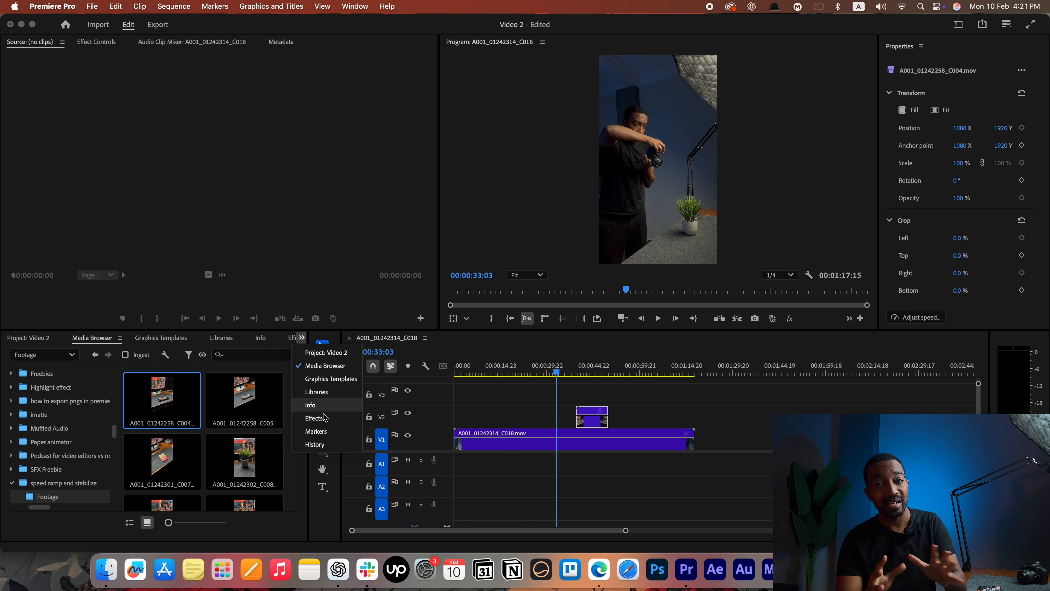
pyautogui.click(318, 431)
pyautogui.click(119, 393)
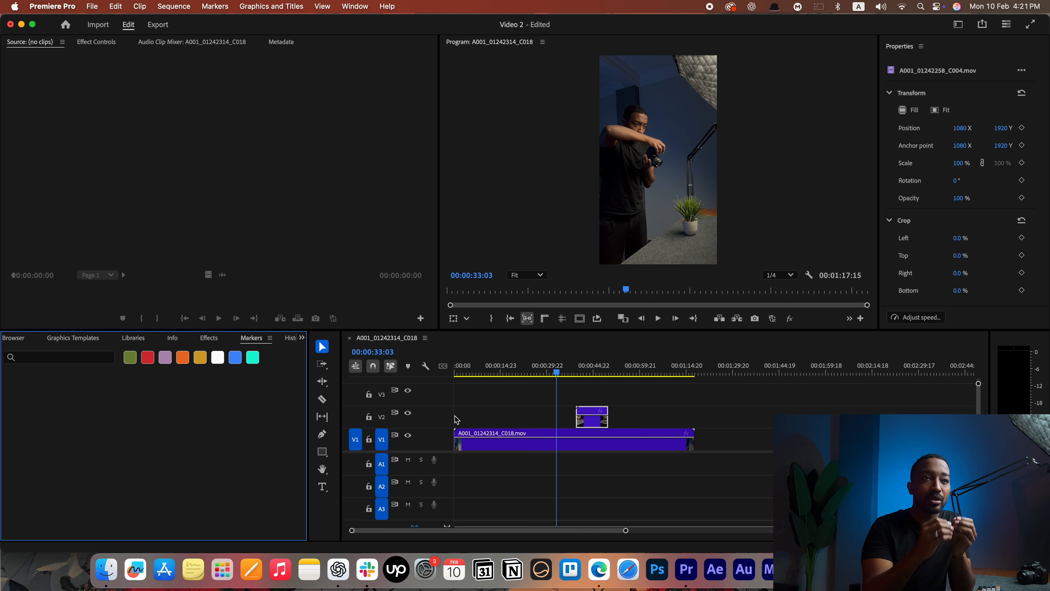
pyautogui.click(537, 405)
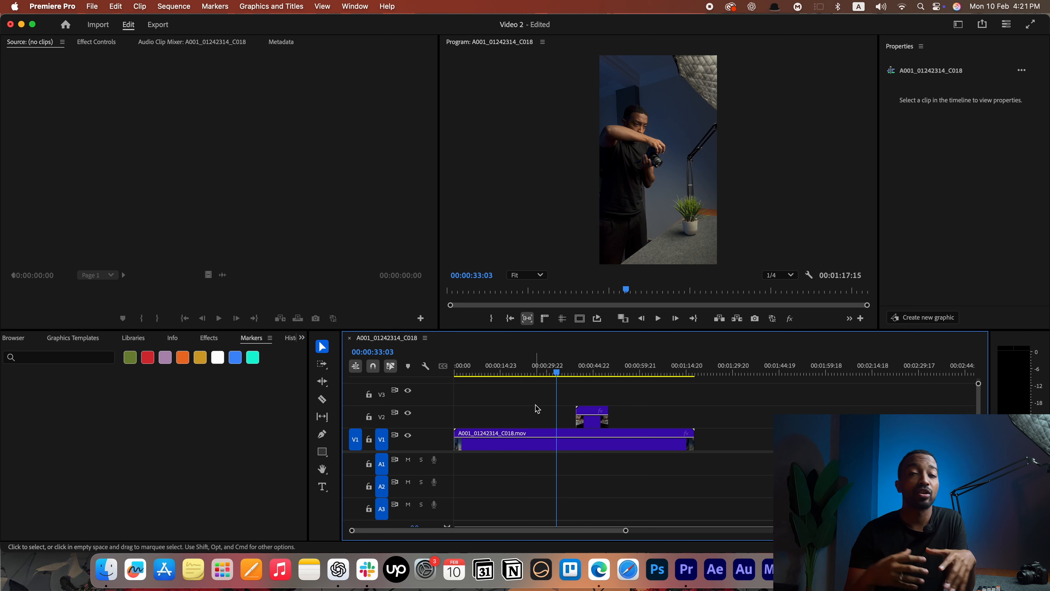
pyautogui.moveTo(556, 372); pyautogui.dragTo(533, 371)
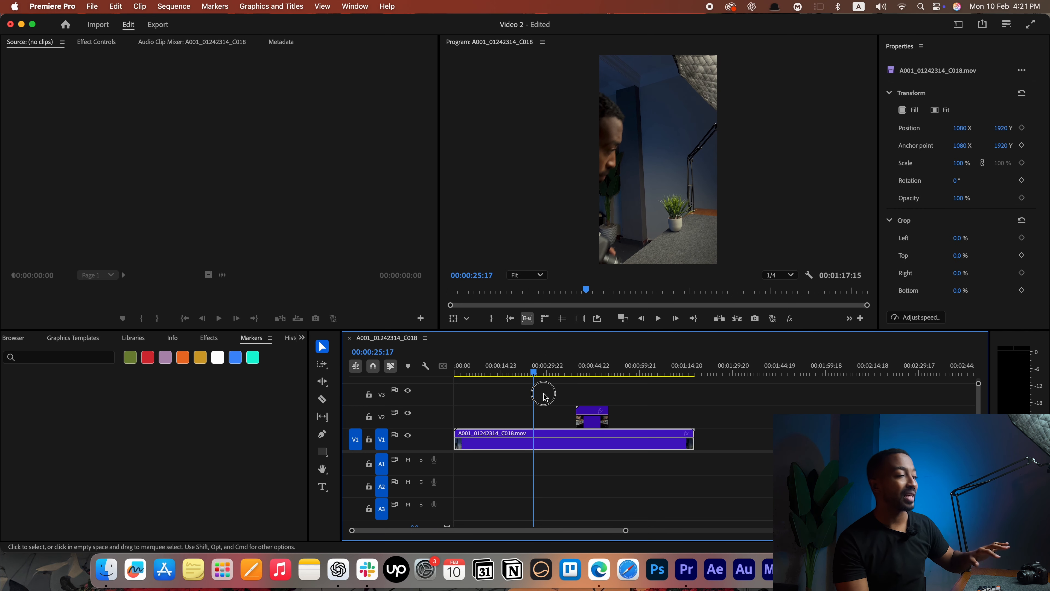
pyautogui.click(545, 396)
pyautogui.press('m')
# - Enter "Subscribe" as the comment of the marker at 00:00:25:17
pyautogui.click(196, 392)
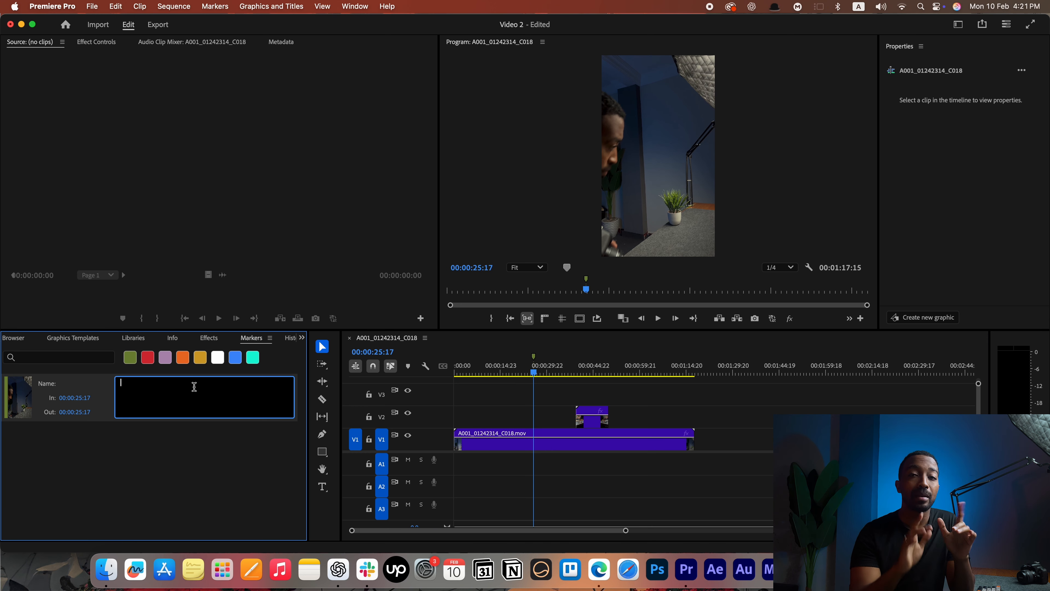
pyautogui.write('Subscr')
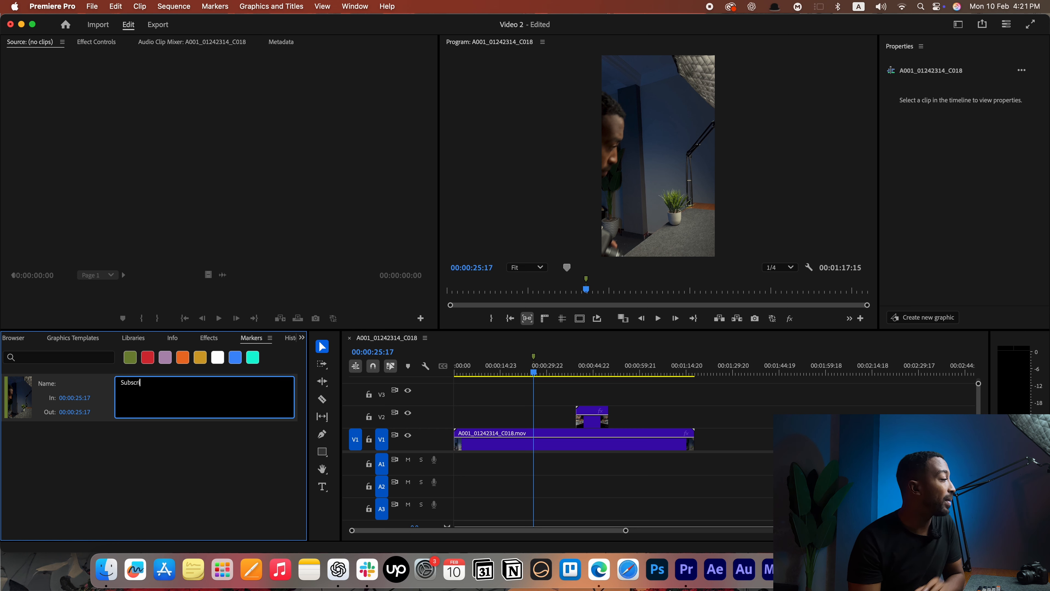
pyautogui.write('ibe')
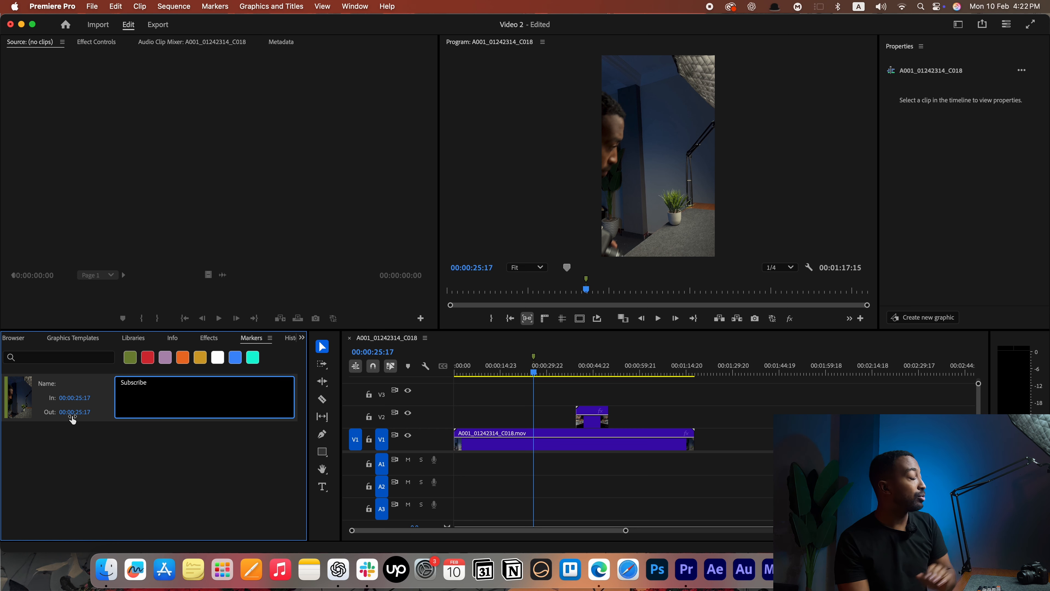
# - Name the Subscribe marker "Animation" and lengthen its duration so that it ends at 00:00:32:13
pyautogui.click(22, 401)
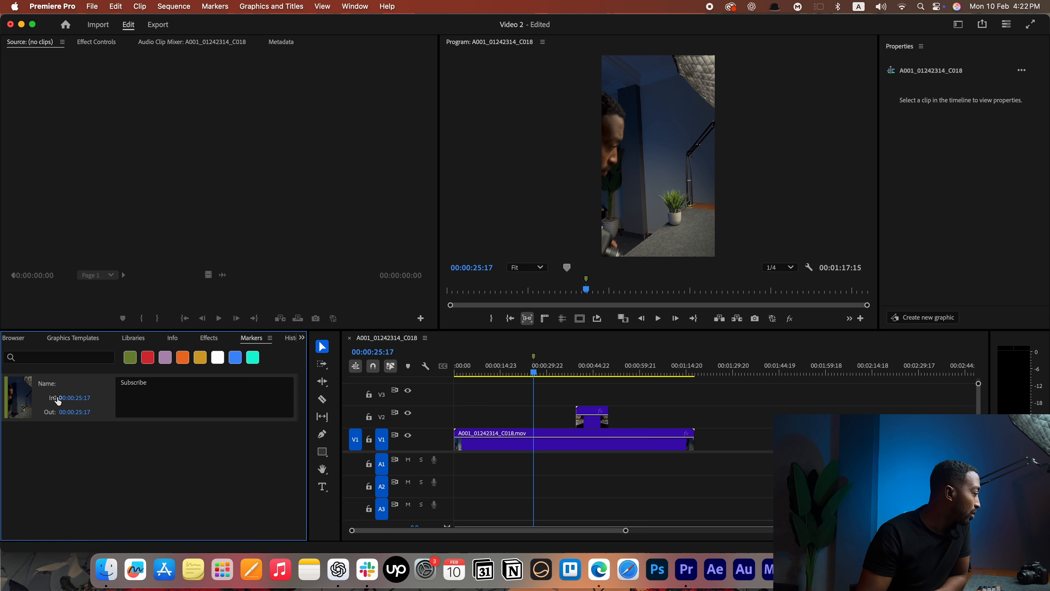
pyautogui.doubleClick(25, 402)
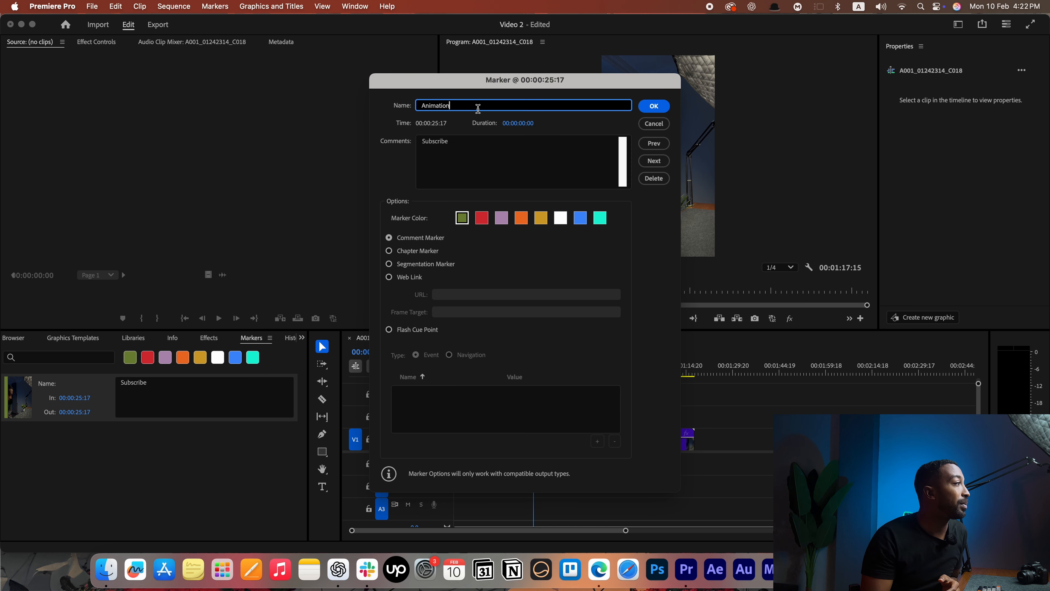
pyautogui.moveTo(517, 126); pyautogui.dragTo(626, 120)
pyautogui.click(654, 106)
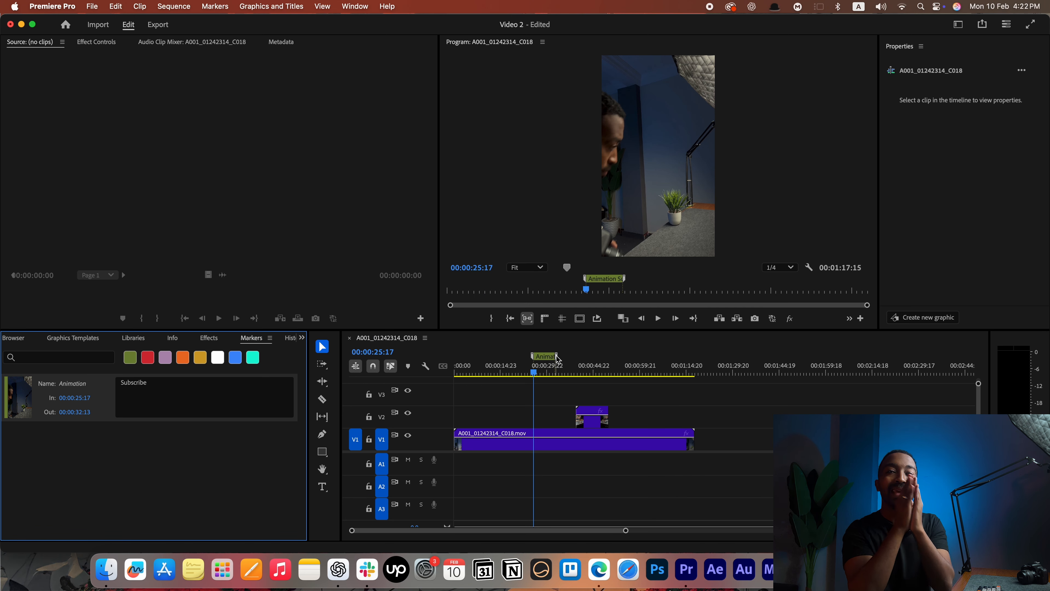
# - Stretch the end of the Animation marker in the timeline to a duration of 00:00:11:11
pyautogui.moveTo(557, 356)
pyautogui.mouseDown()
pyautogui.moveTo(609, 354)
pyautogui.moveTo(571, 356)
pyautogui.mouseUp()
pyautogui.click(552, 356)
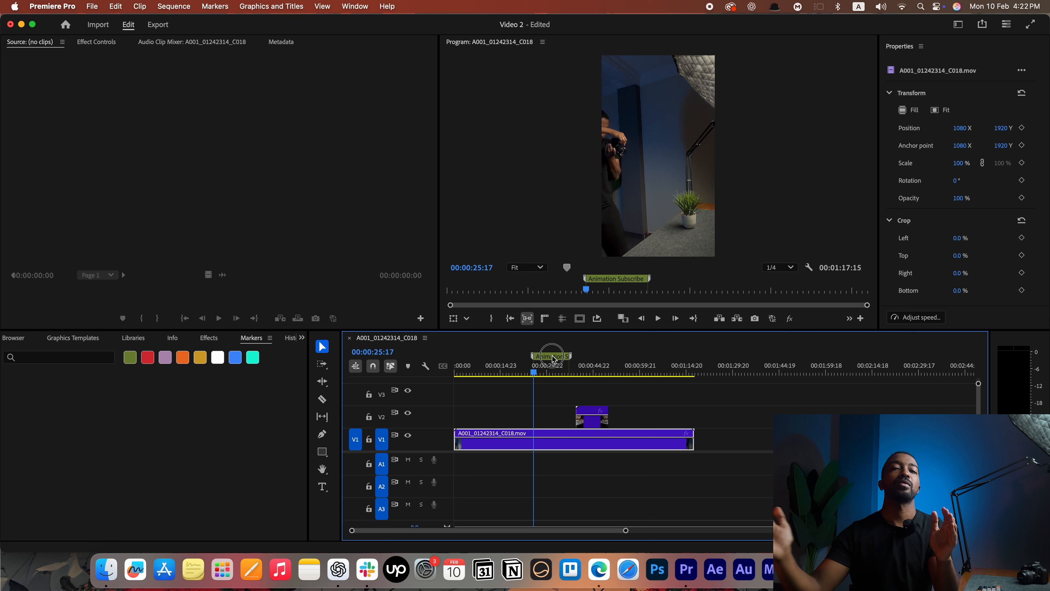
# - Try cyan, orange and red as the Animation marker's color, return it to green and open the History panel
pyautogui.doubleClick(553, 356)
pyautogui.click(600, 218)
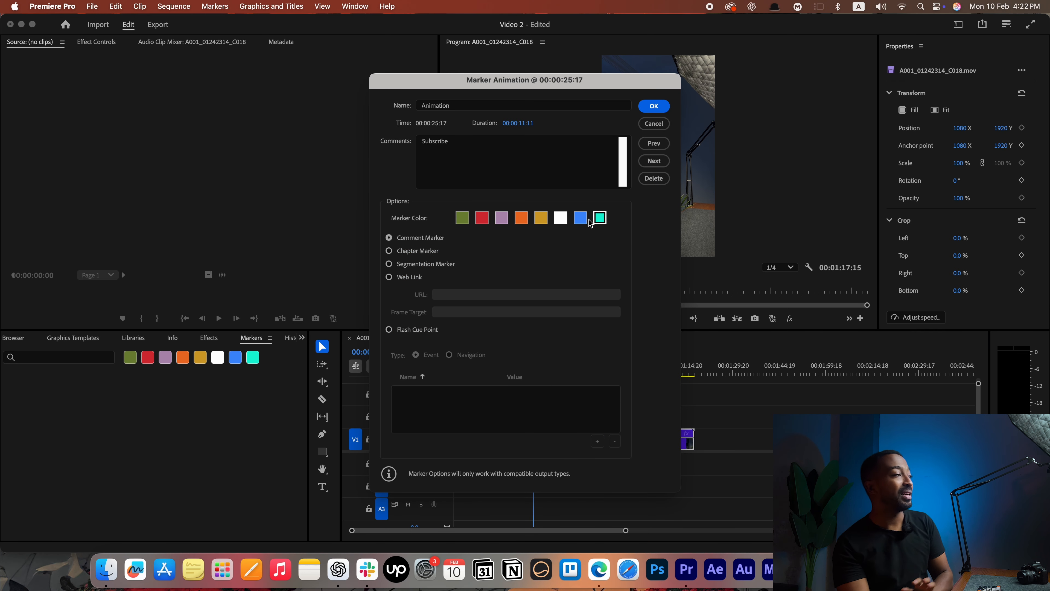
pyautogui.click(521, 218)
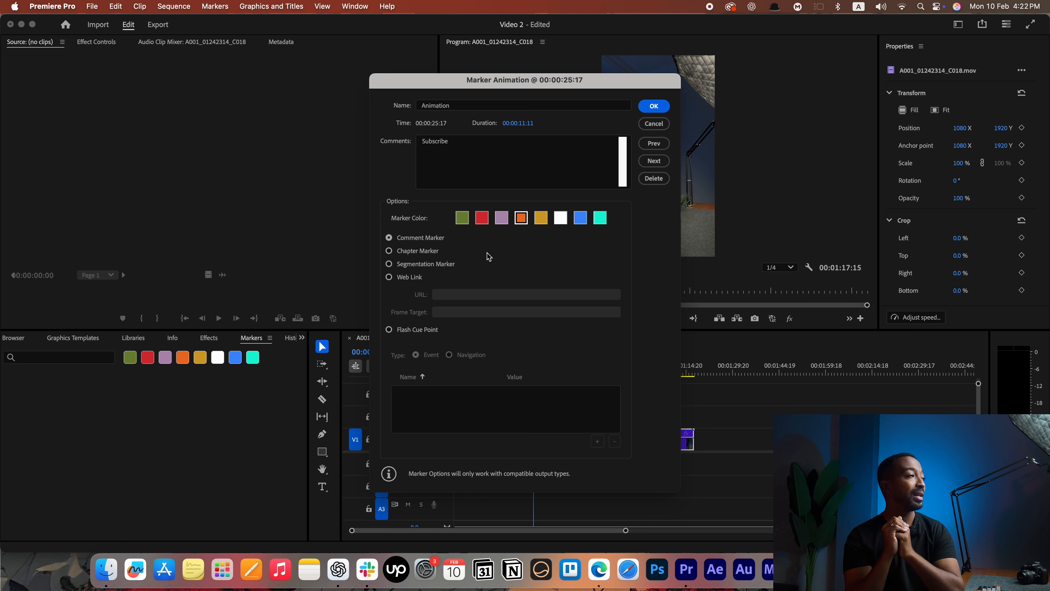
pyautogui.click(482, 218)
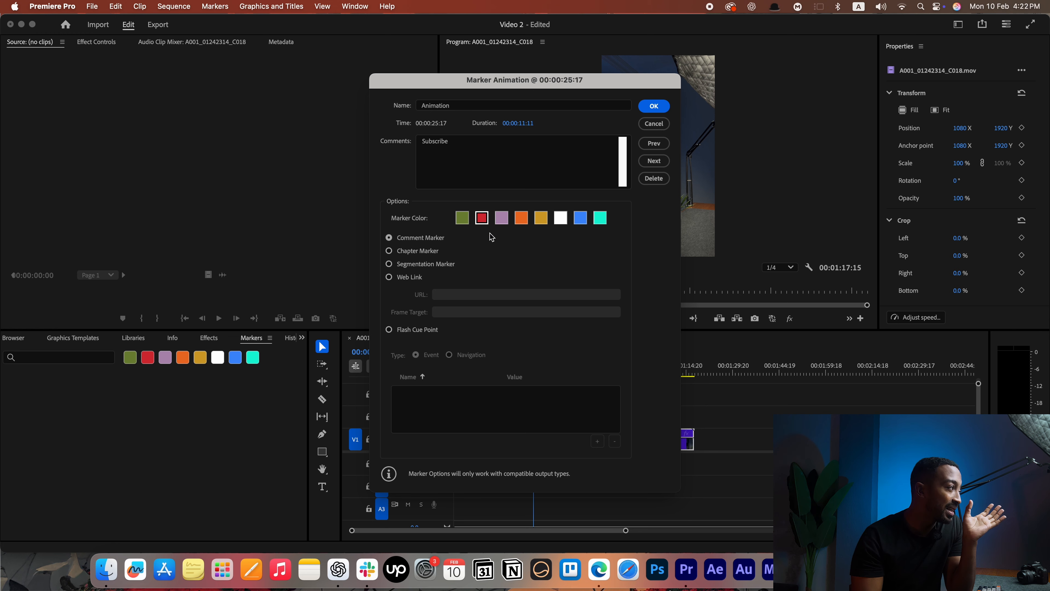
pyautogui.click(462, 218)
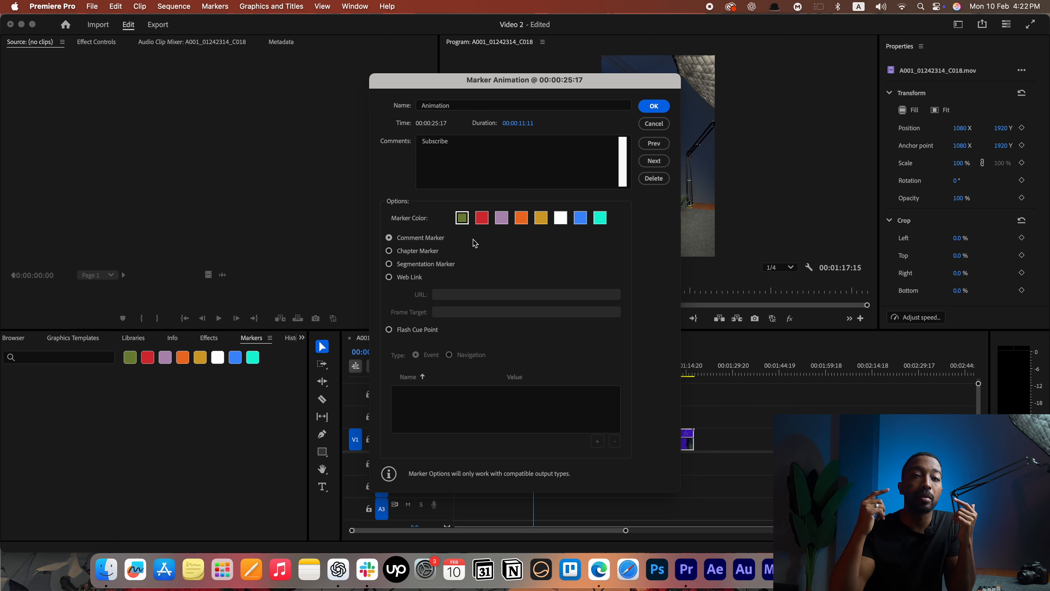
pyautogui.click(654, 106)
pyautogui.click(290, 339)
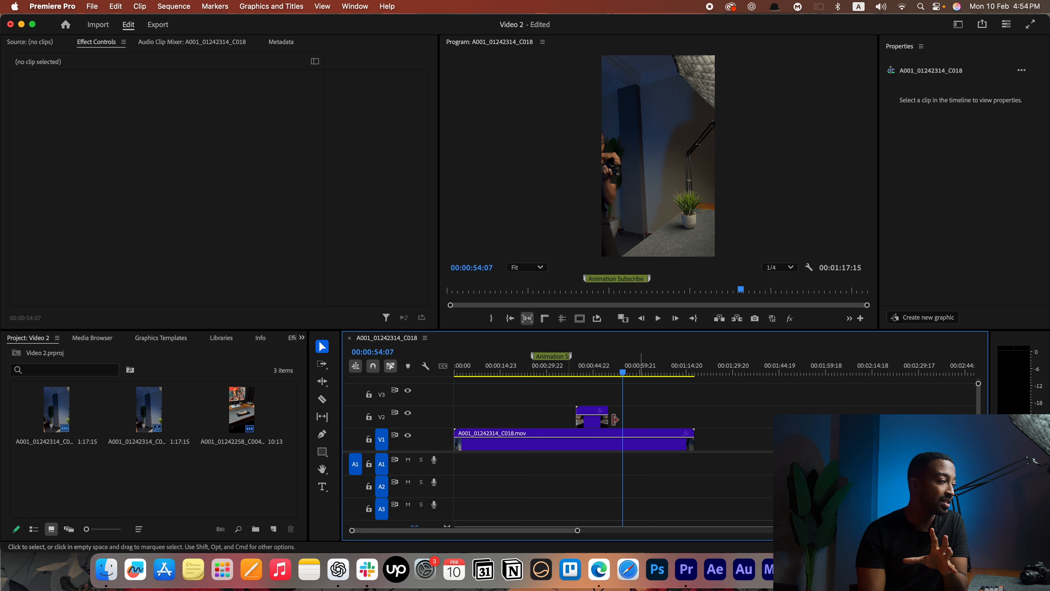
# - Bring alarm.mp4 and star.png from Finder onto track V2 before the existing clip, and move the playhead to 00:00:30:03 over the star
pyautogui.click(107, 570)
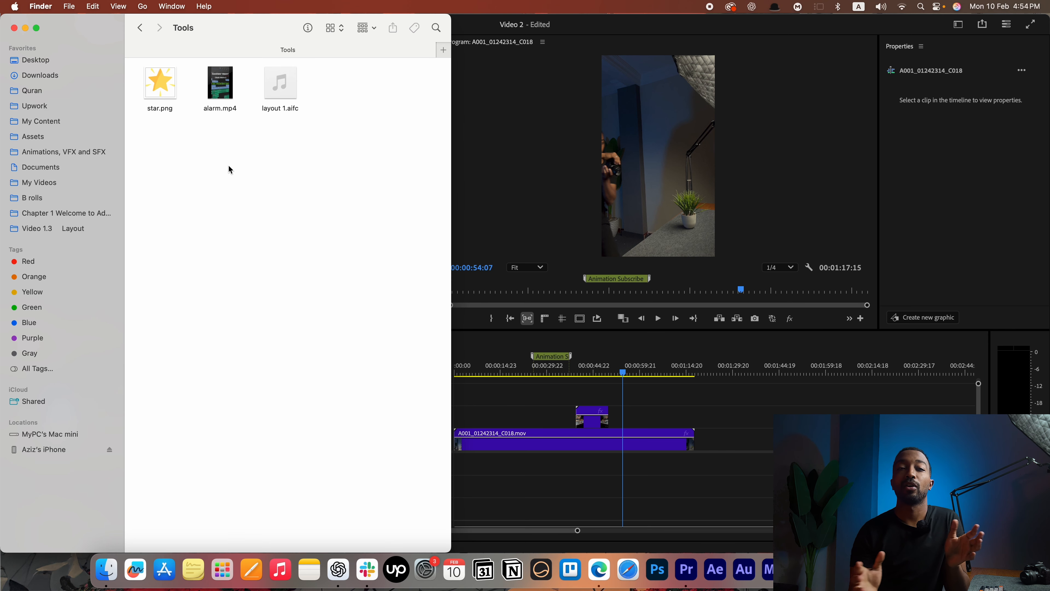
pyautogui.moveTo(221, 103); pyautogui.dragTo(482, 412)
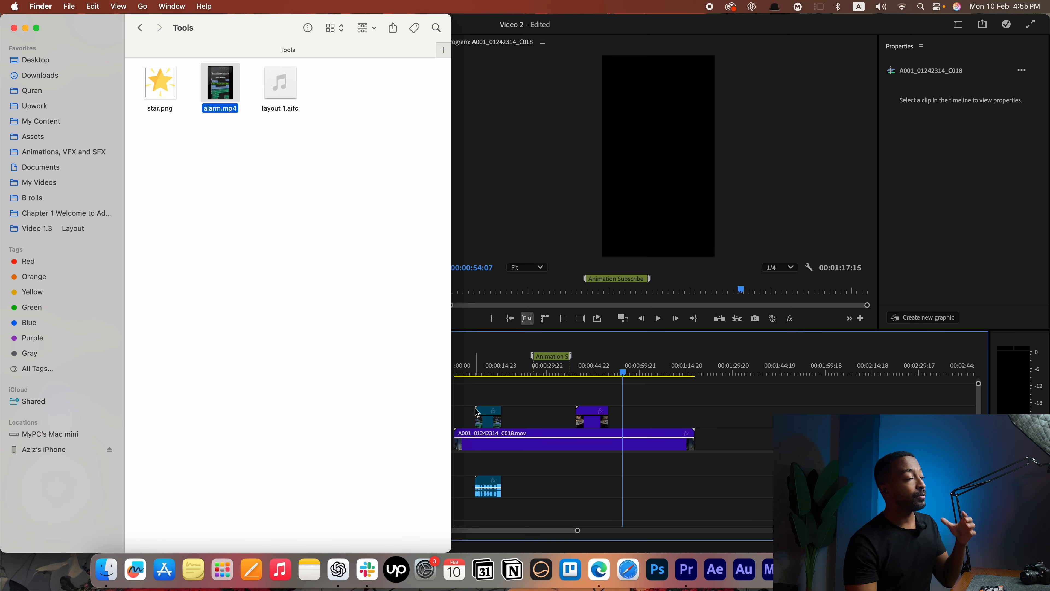
pyautogui.moveTo(167, 105); pyautogui.dragTo(545, 378)
pyautogui.click(546, 378)
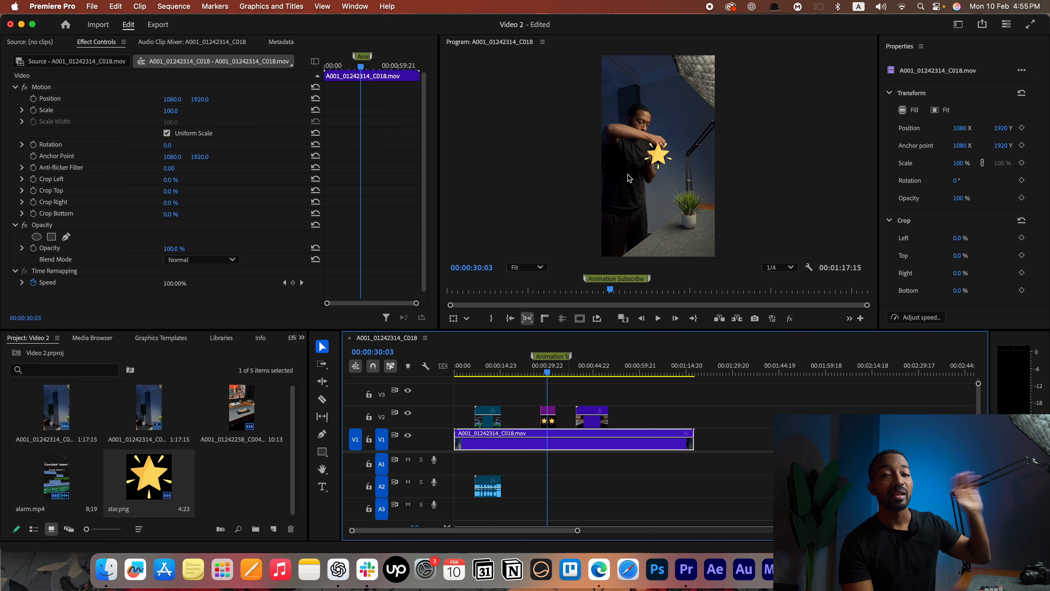
# - Bring layout 1.aifc from Finder onto track A1 near the end of the V1 clip and move the playhead to 00:01:03:15
pyautogui.press('super+Tab')
pyautogui.moveTo(278, 102); pyautogui.dragTo(635, 461)
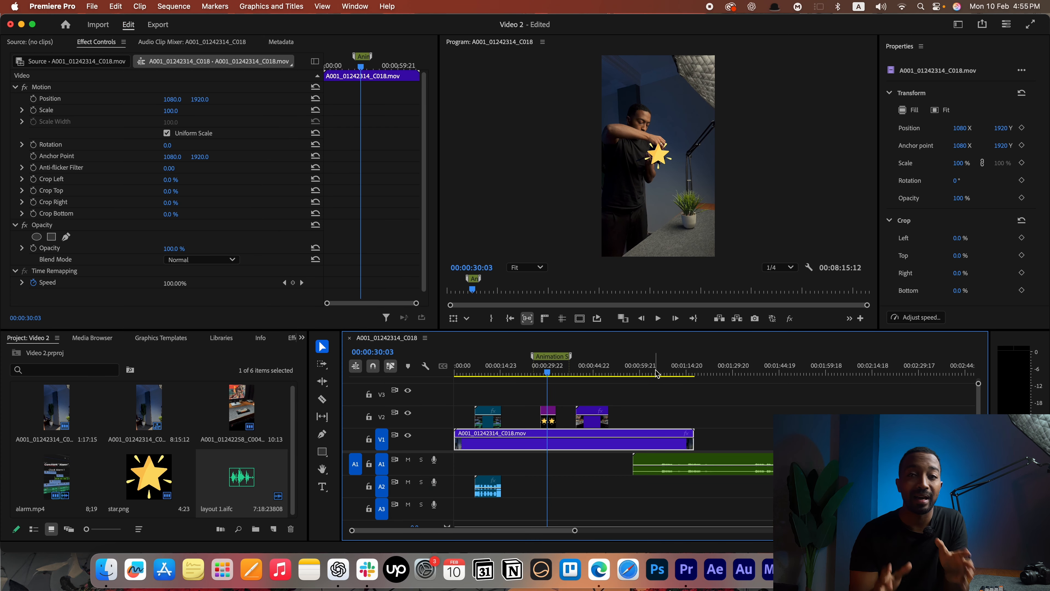
pyautogui.moveTo(638, 372); pyautogui.dragTo(651, 375)
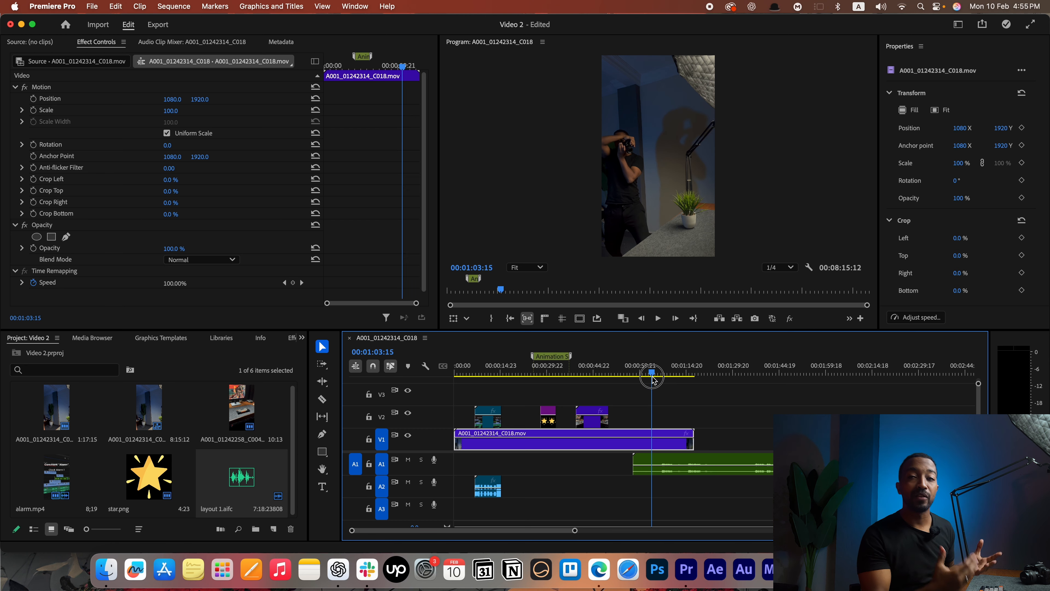
pyautogui.click(658, 465)
pyautogui.click(624, 404)
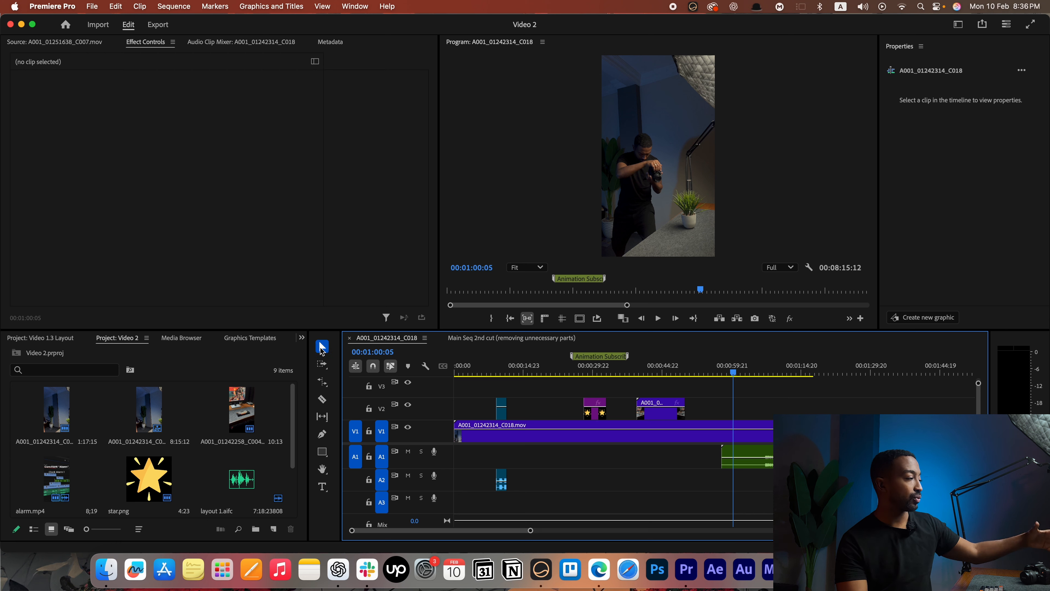
# - With the Selection Tool, move star.png earlier on track V2 and move A001_01242258_C004.mov earlier onto track V3
pyautogui.click(322, 347)
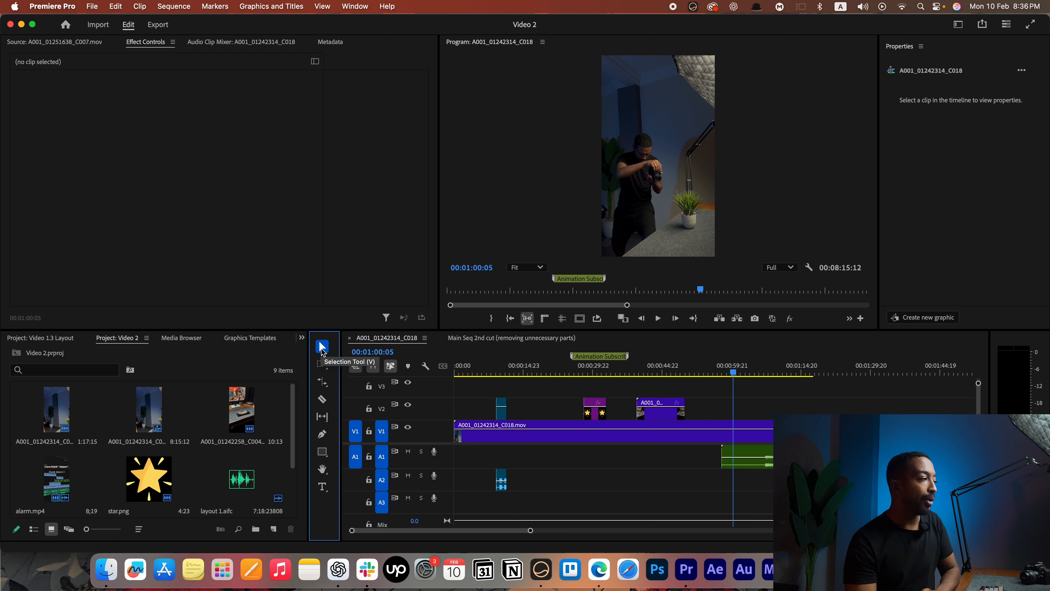
pyautogui.click(595, 413)
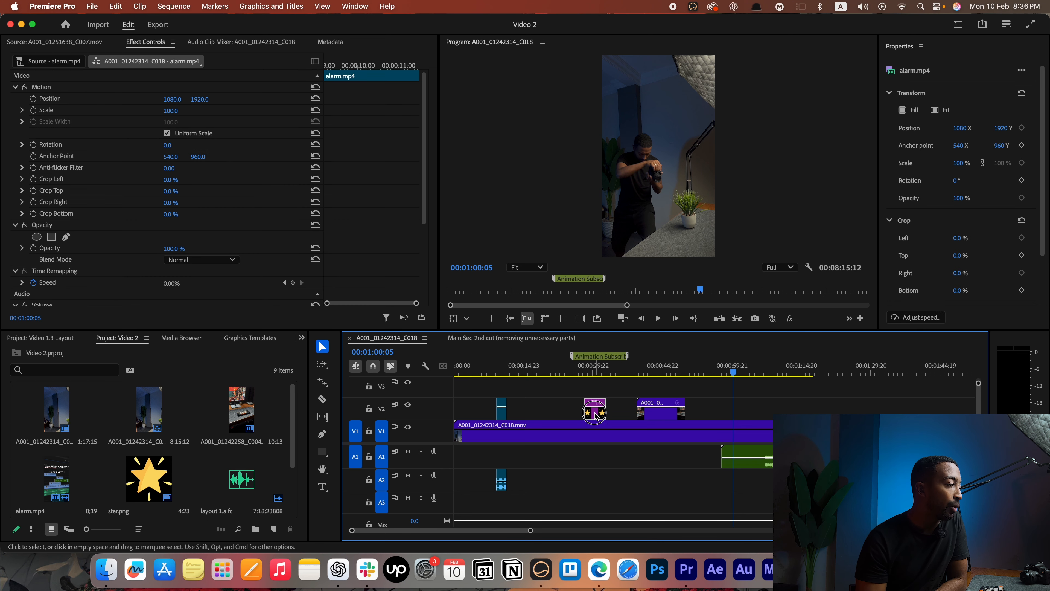
pyautogui.moveTo(595, 413); pyautogui.dragTo(554, 413)
pyautogui.moveTo(659, 409); pyautogui.dragTo(600, 396)
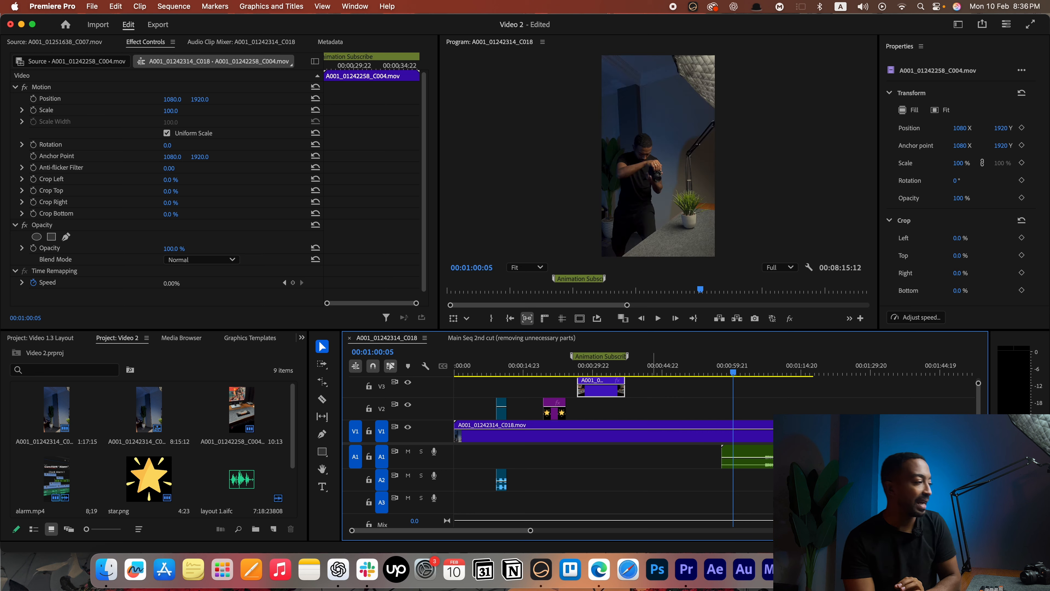
# - Select every timeline clip with the Track Select Forward Tool, then multi-select only star.png, A001_01242258_C004.mov and A001_01242314_C018.mov with the Selection Tool
pyautogui.click(323, 365)
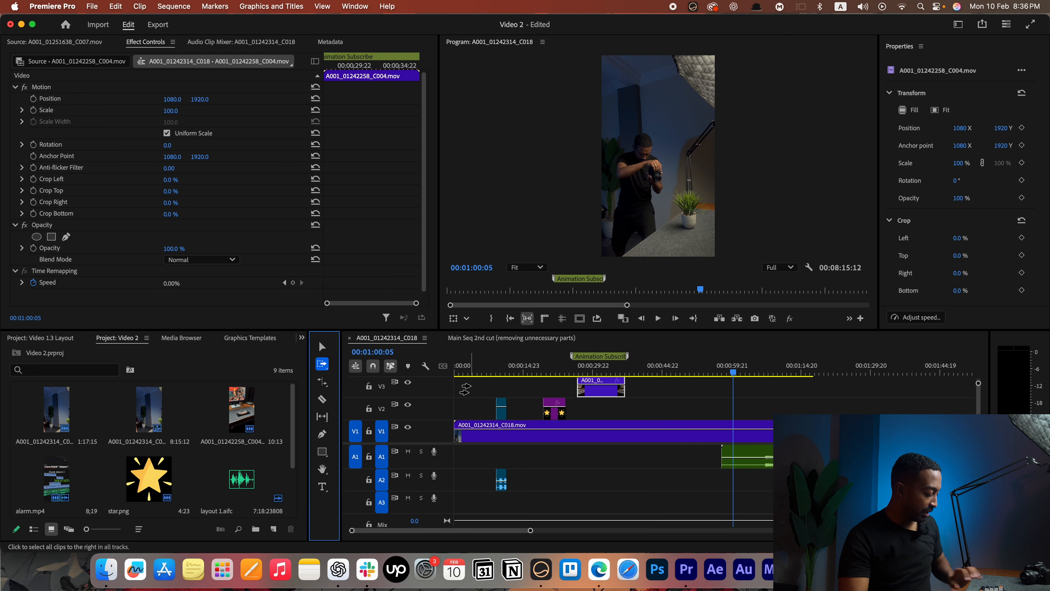
pyautogui.click(477, 411)
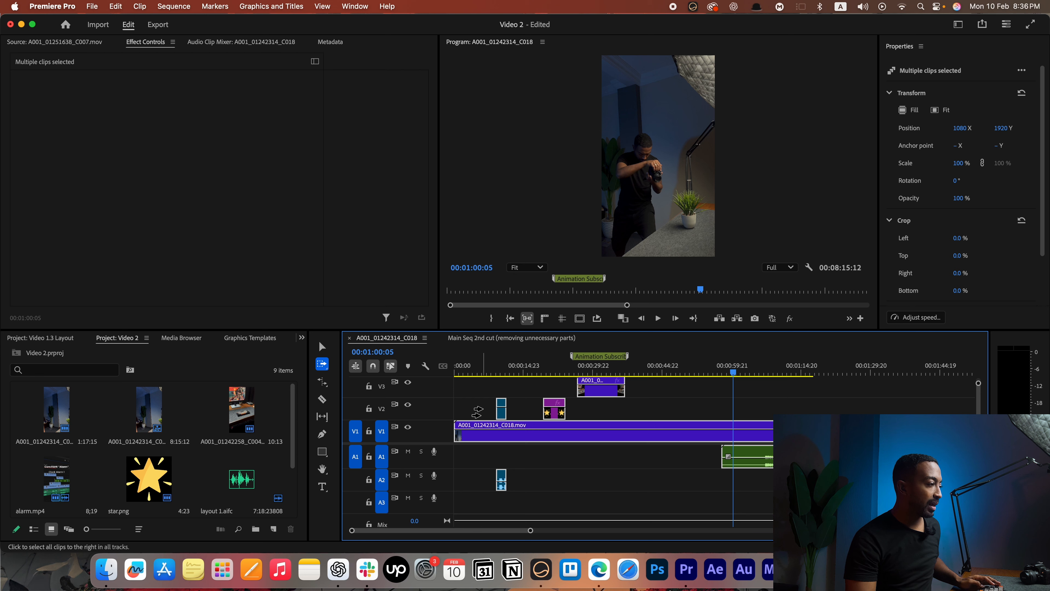
pyautogui.press('v')
pyautogui.click(532, 407)
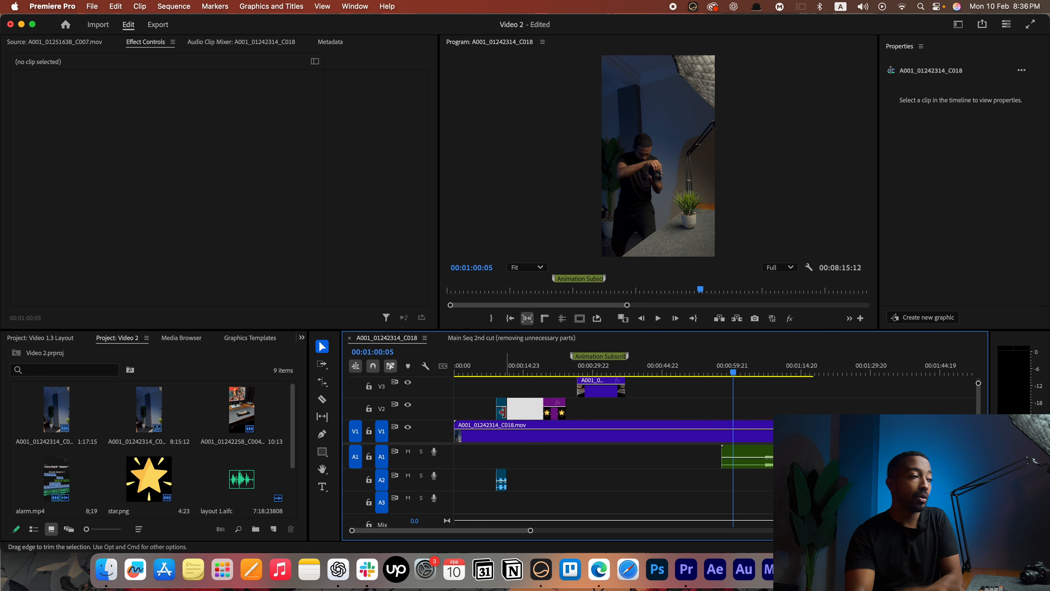
pyautogui.click(560, 415)
pyautogui.keyDown('shift'); pyautogui.click(608, 391); pyautogui.keyUp('shift')
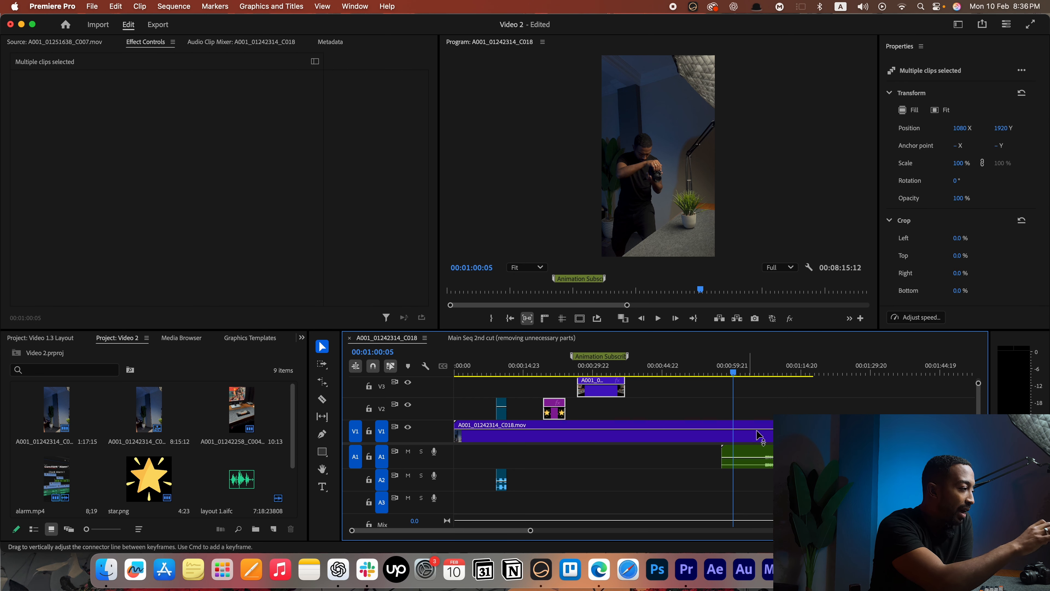
pyautogui.keyDown('shift'); pyautogui.click(767, 438); pyautogui.keyUp('shift')
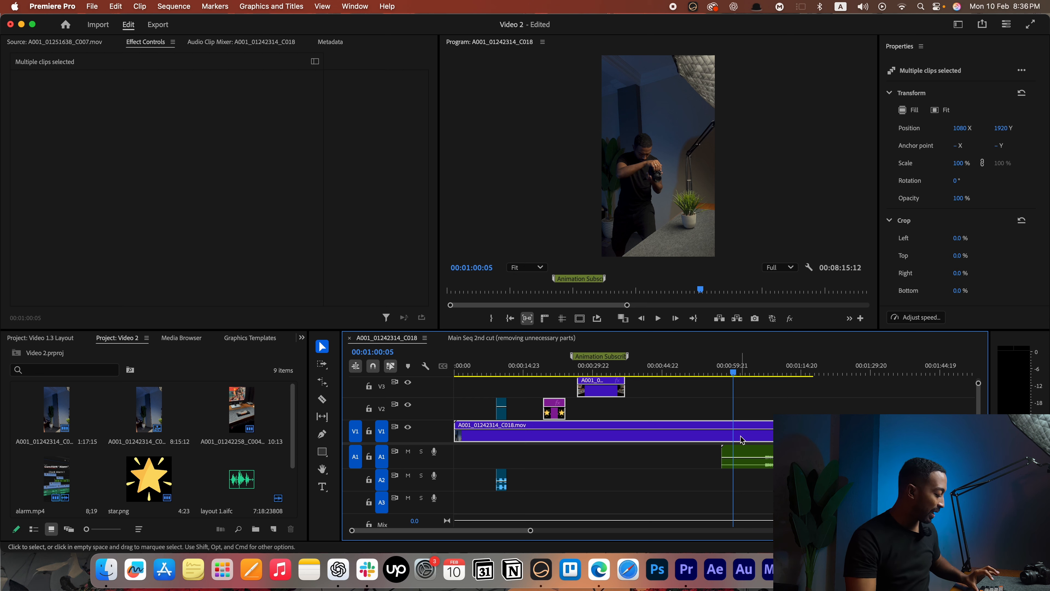
# - Reselect all clips with the Track Select Forward Tool, show its Backward variant and switch to the Ripple Edit Tool
pyautogui.press('a')
pyautogui.click(520, 409)
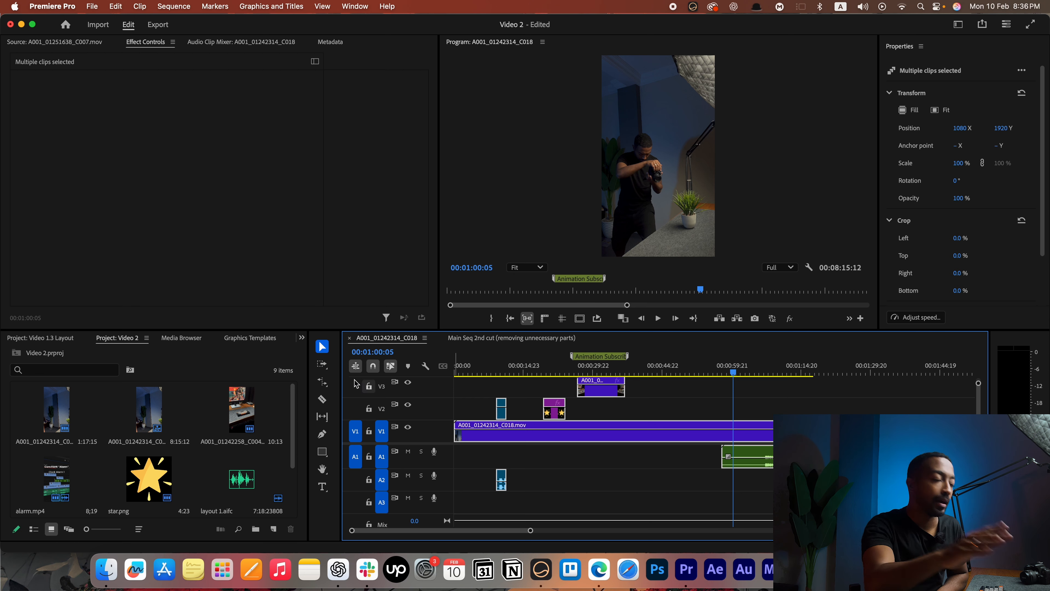
pyautogui.click(324, 366)
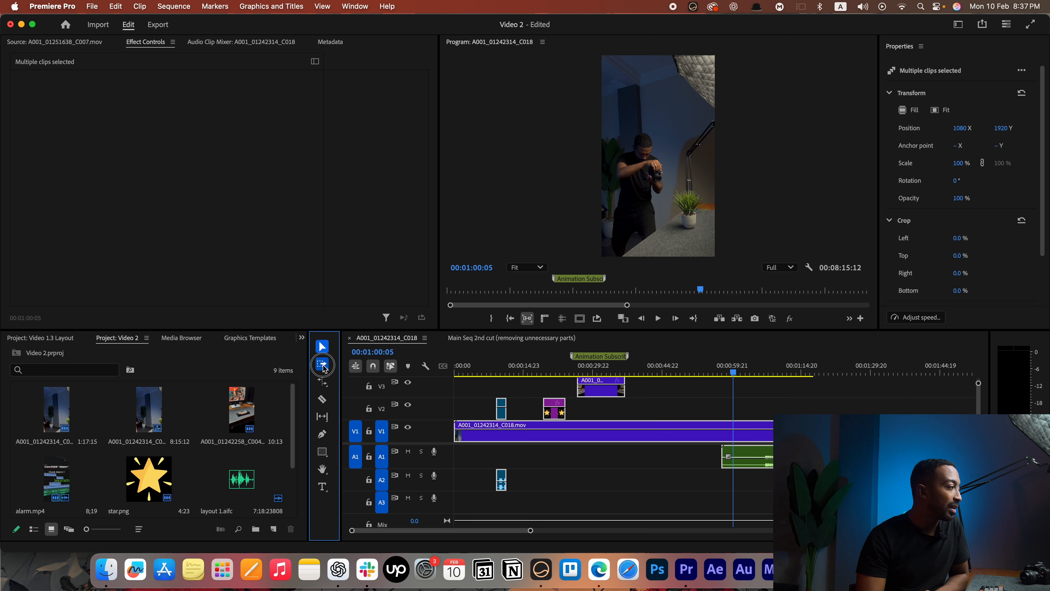
pyautogui.click(325, 367)
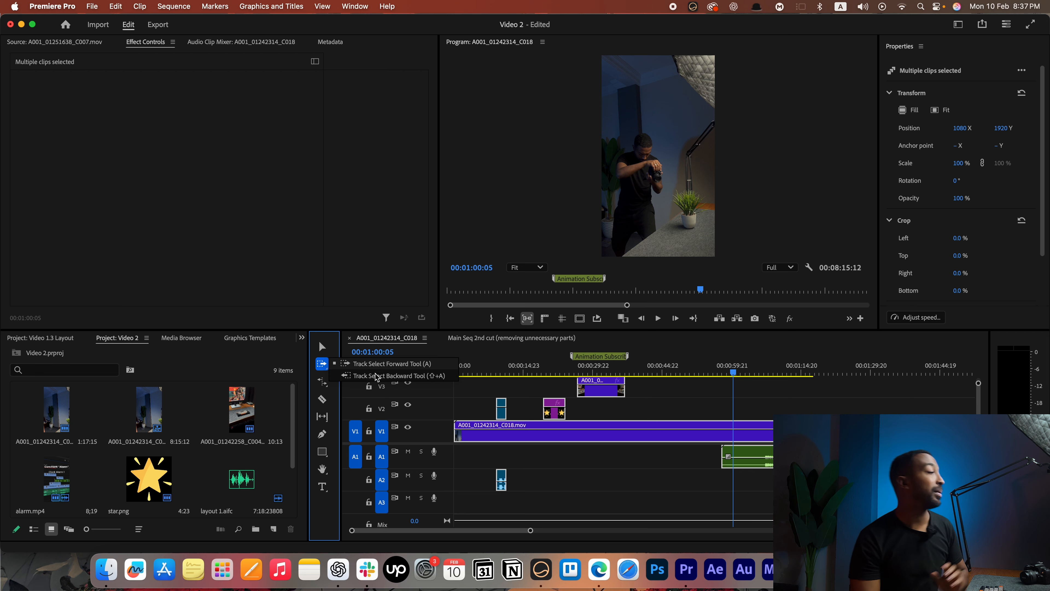
pyautogui.click(322, 381)
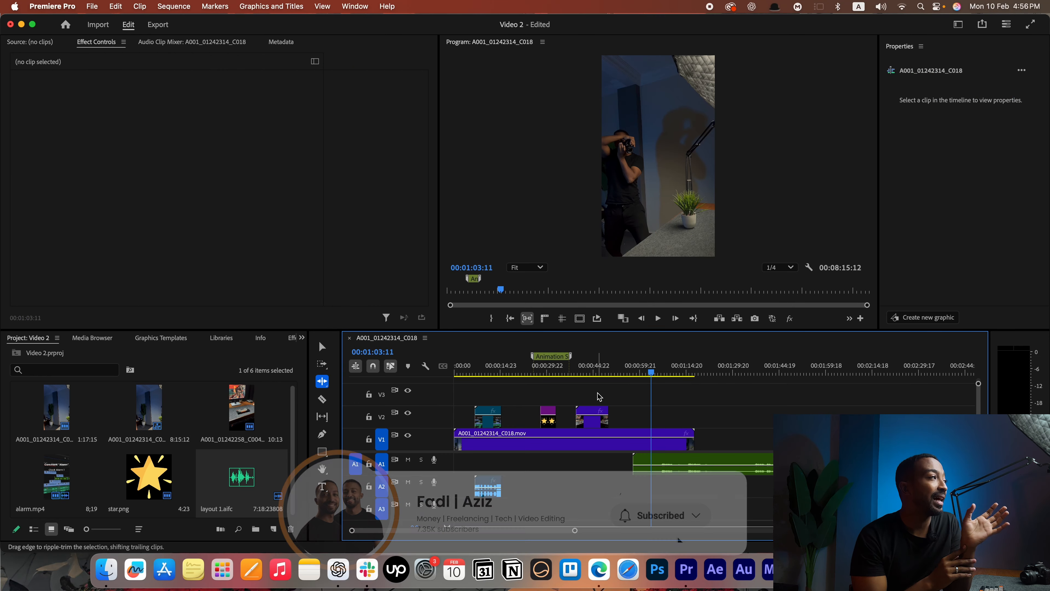
# - Return to the Selection Tool, show the Source monitor and move the playhead to 00:00:09:11 over the alarm clip
pyautogui.press('v')
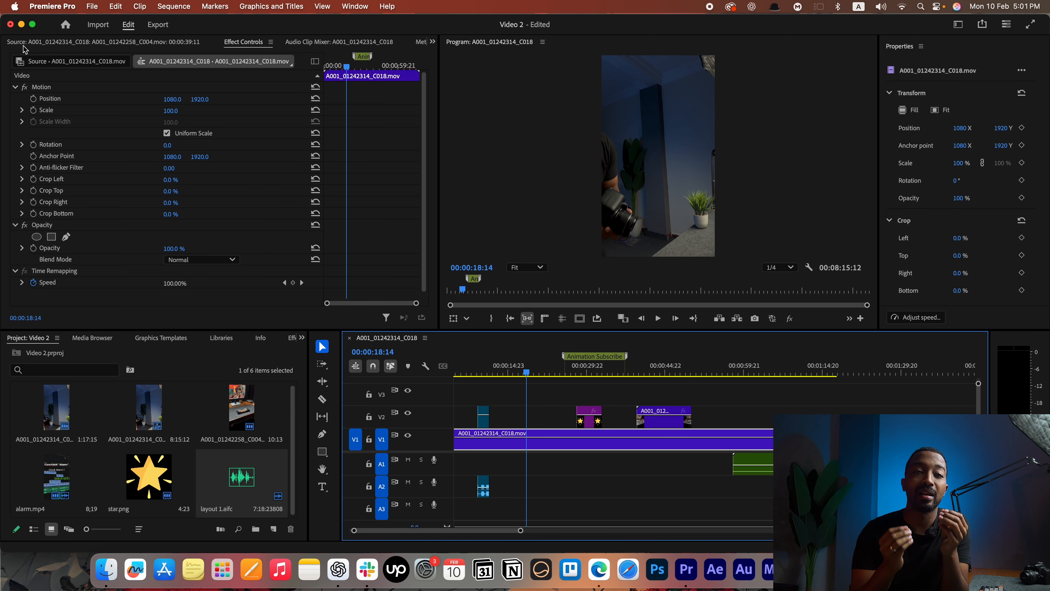
pyautogui.click(24, 43)
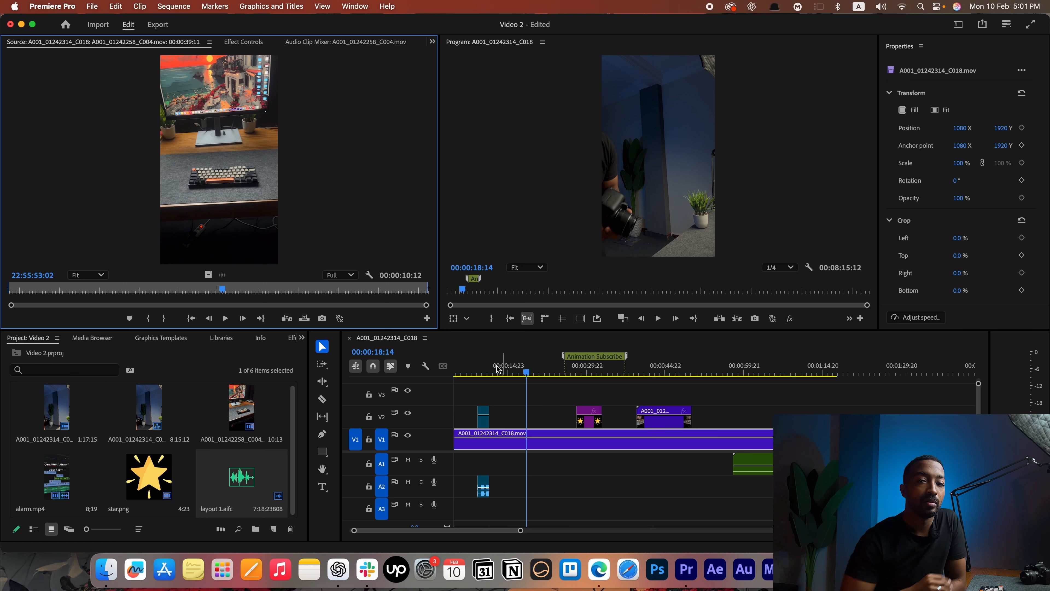
pyautogui.moveTo(458, 372); pyautogui.dragTo(479, 376)
pyautogui.click(660, 410)
pyautogui.click(616, 370)
pyautogui.click(448, 381)
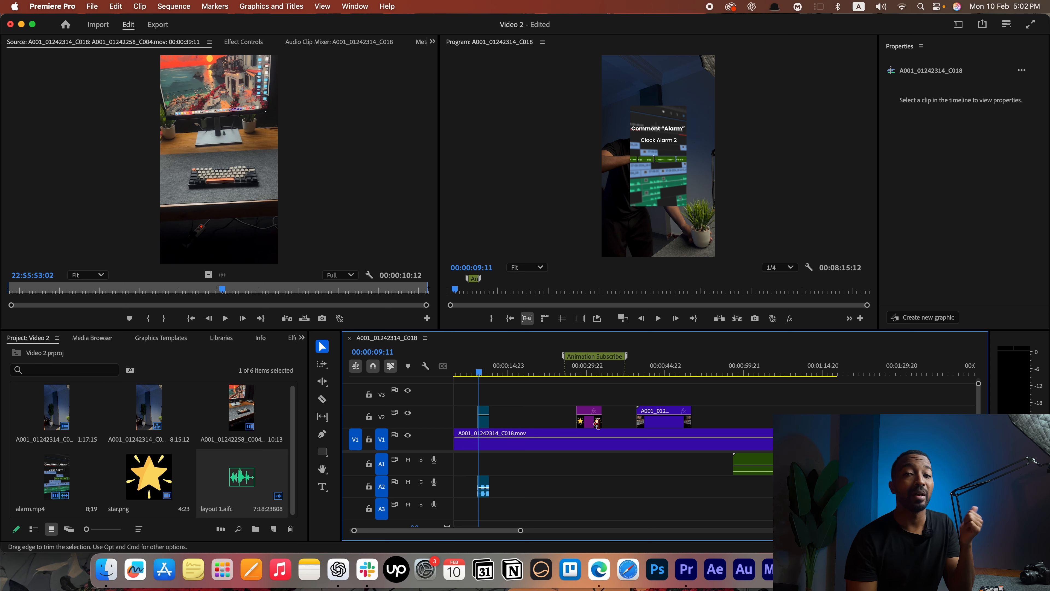
# - Load A001_01242258_C004.mov and then alarm.mp4 from track V2 into the Source monitor, and scrub the playhead across the alarm clip
pyautogui.click(659, 423)
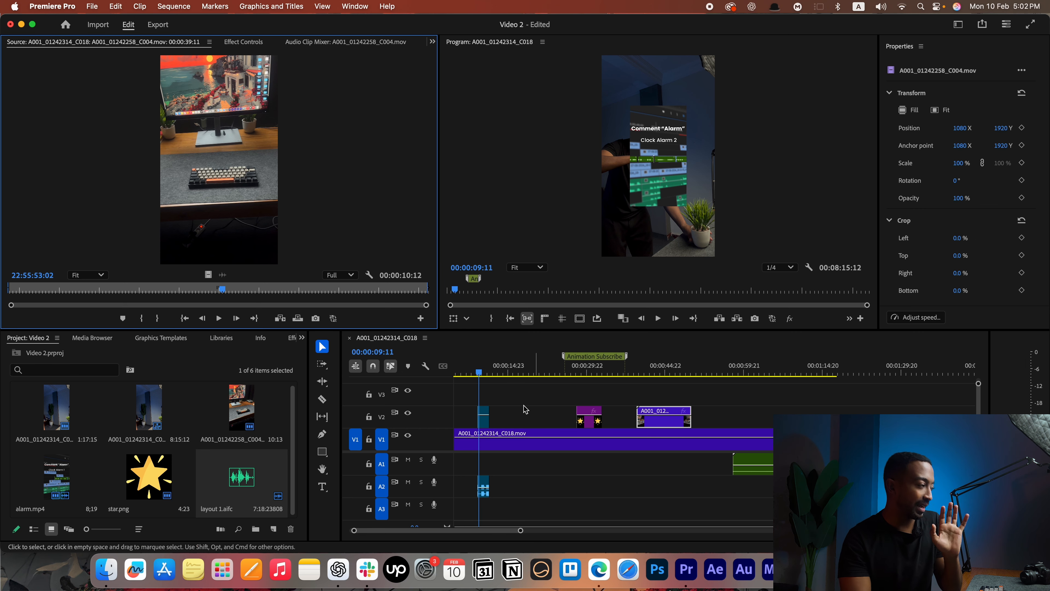
pyautogui.doubleClick(483, 416)
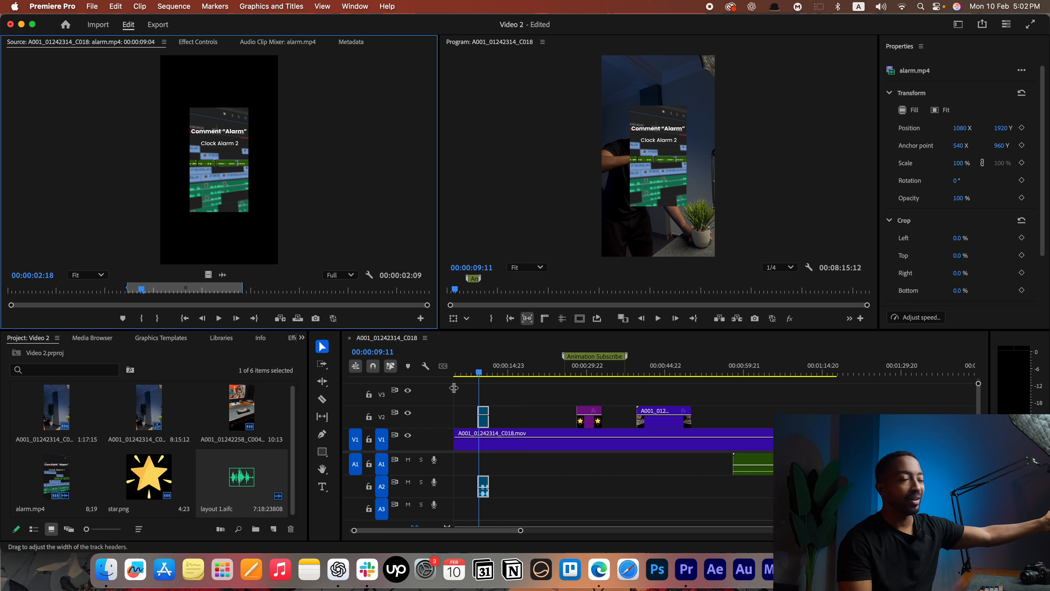
pyautogui.moveTo(520, 530); pyautogui.dragTo(479, 526)
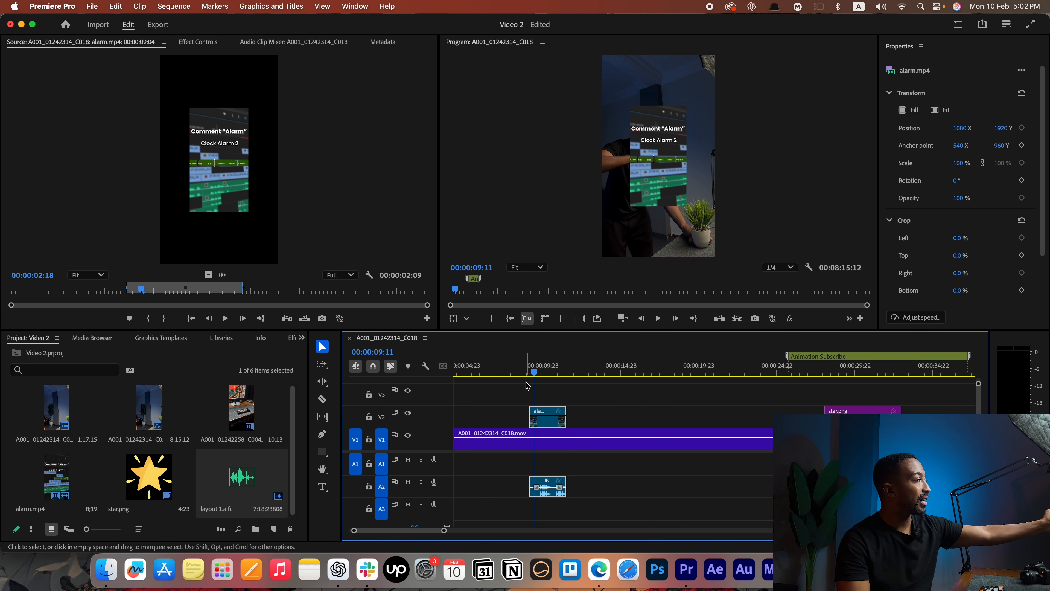
pyautogui.moveTo(534, 368); pyautogui.dragTo(565, 374)
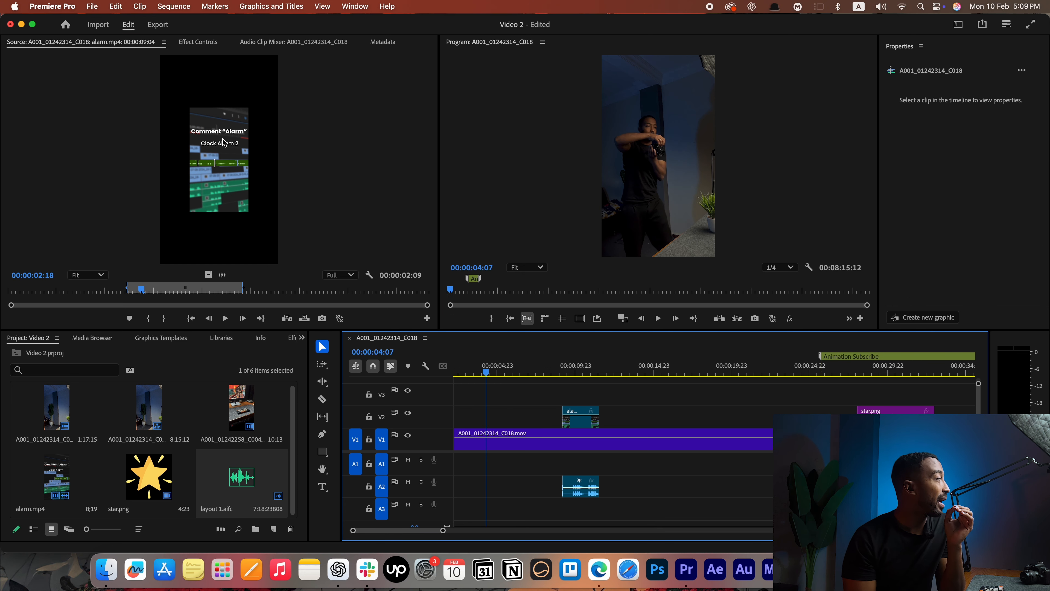
# - Show the Effect Controls for A001_01242314_C018.mov on track V1
pyautogui.click(196, 43)
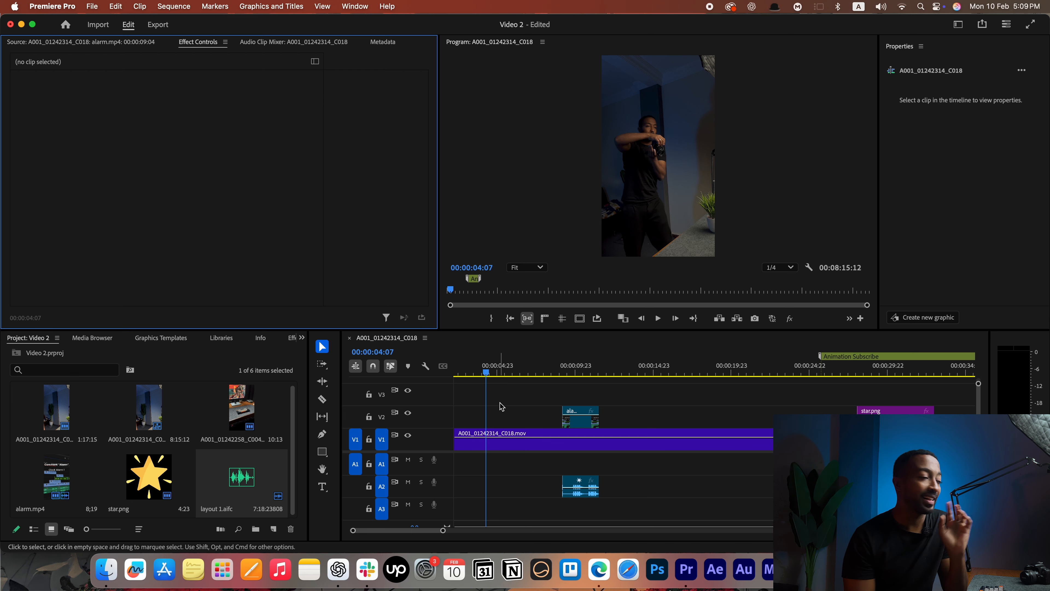
pyautogui.click(501, 420)
pyautogui.click(479, 400)
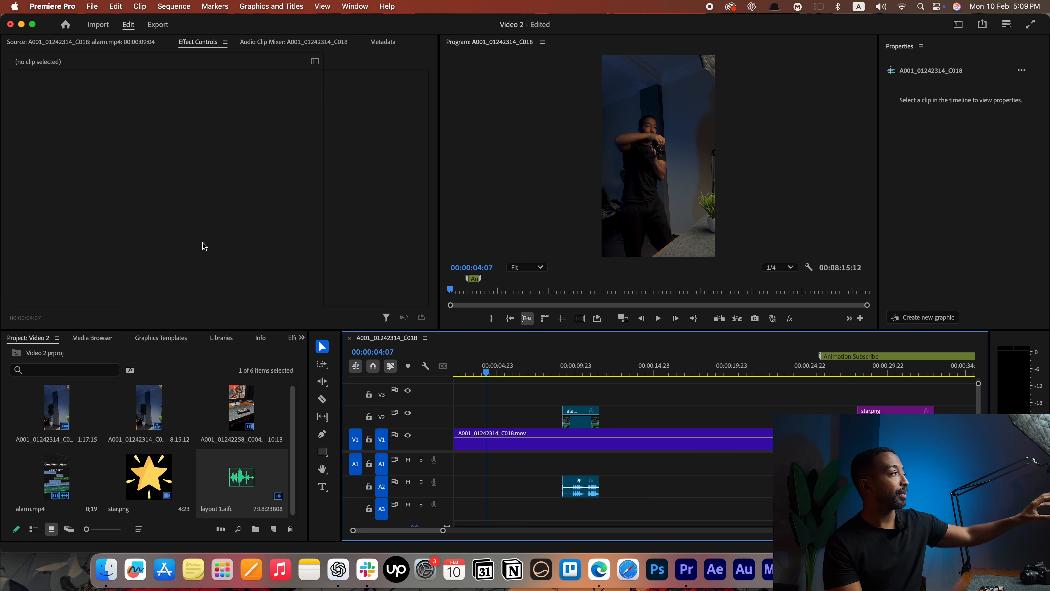
pyautogui.click(522, 433)
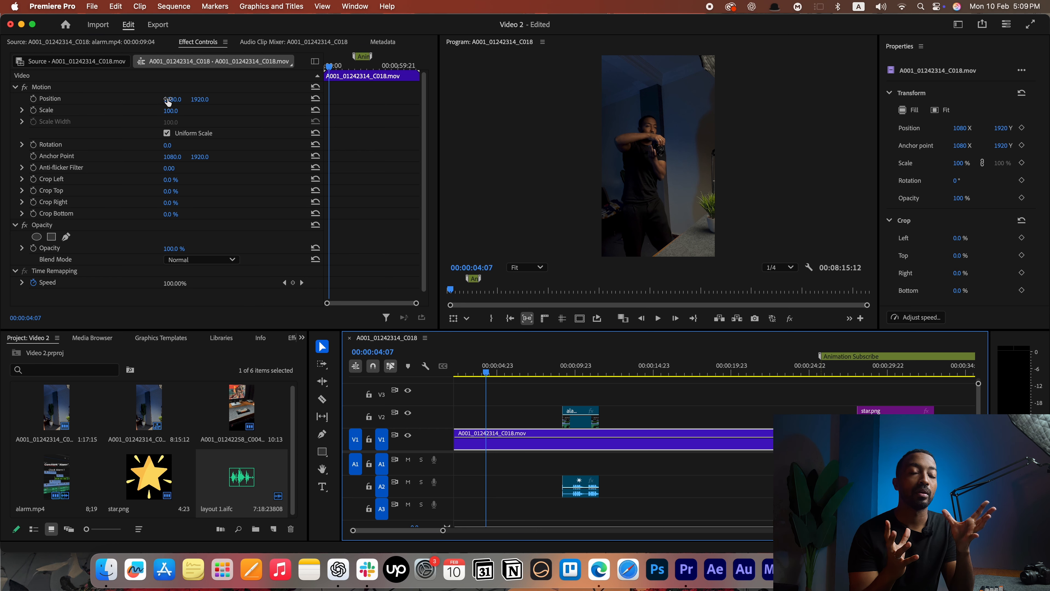
# - Try a horizontal position of 884, scale 224, rotation 6° and a reduced opacity on the V1 clip
pyautogui.moveTo(167, 102); pyautogui.dragTo(86, 102)
pyautogui.moveTo(180, 112); pyautogui.dragTo(225, 111)
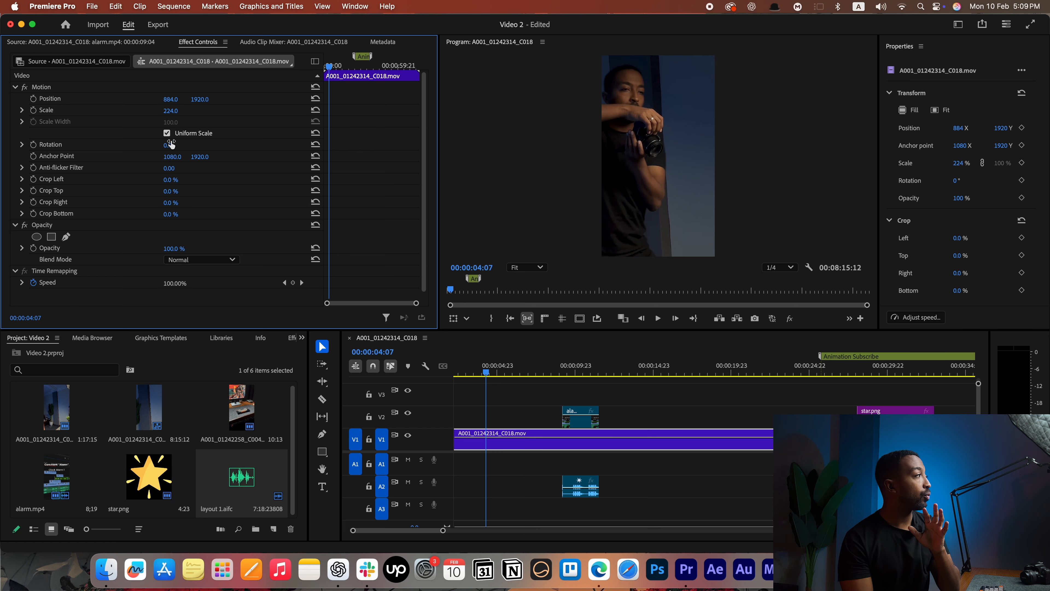
pyautogui.moveTo(167, 145)
pyautogui.mouseDown()
pyautogui.moveTo(183, 145)
pyautogui.moveTo(169, 144)
pyautogui.mouseUp()
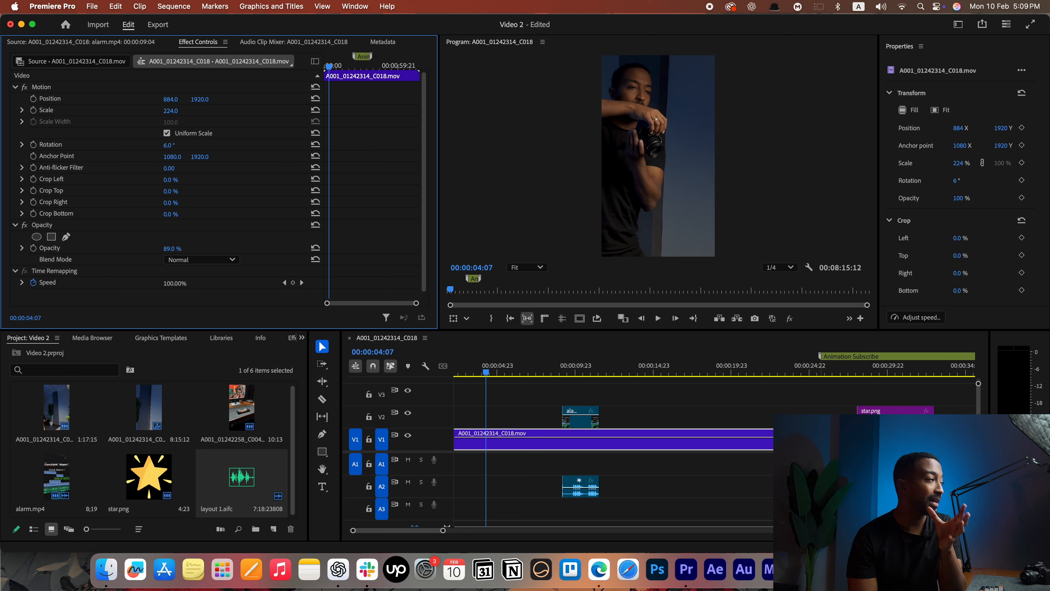
pyautogui.moveTo(174, 250); pyautogui.dragTo(138, 250)
# - Undo the V1 clip's opacity, rotation, scale and position changes
pyautogui.press('super+z')
pyautogui.press('super+z')
pyautogui.press('super+z')
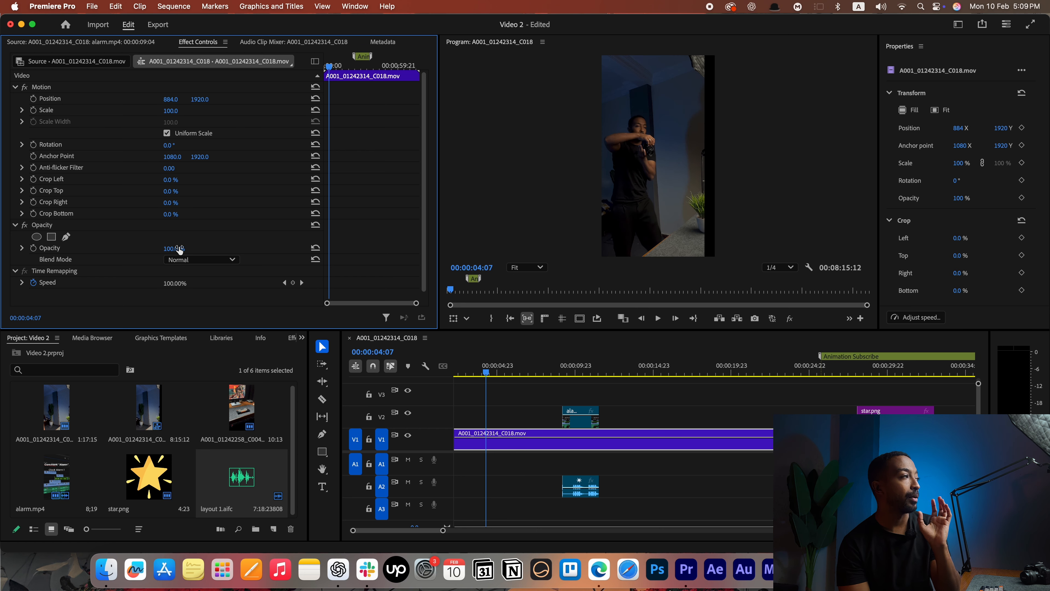
pyautogui.press('super+z')
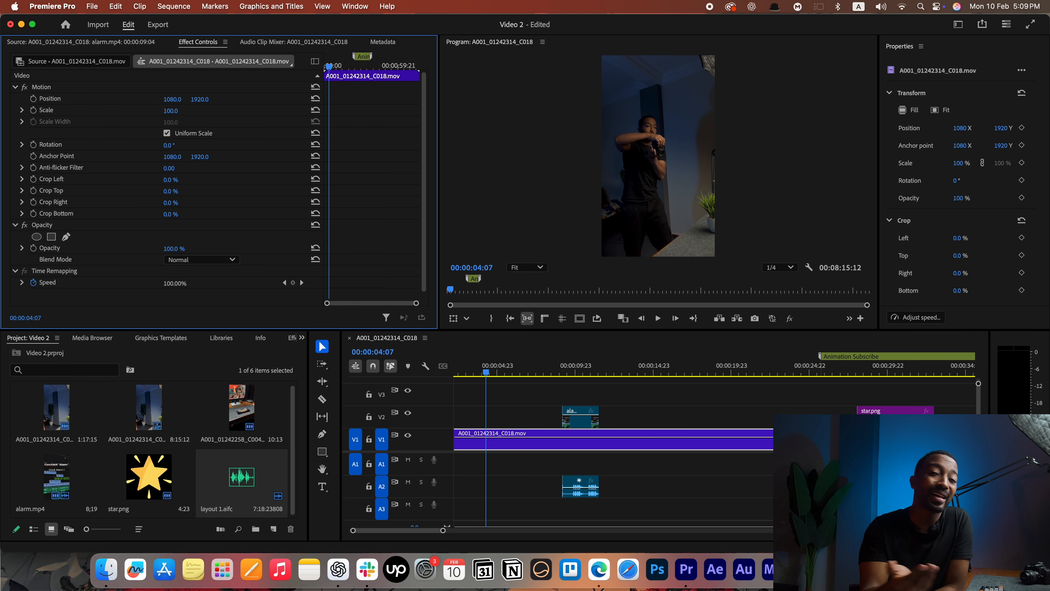
# - Try the crop settings on the V1 clip and undo the crop changes
pyautogui.moveTo(171, 180); pyautogui.dragTo(180, 215)
pyautogui.press('super+z')
pyautogui.press('super+z')
pyautogui.press('super+z')
pyautogui.press('super+z')
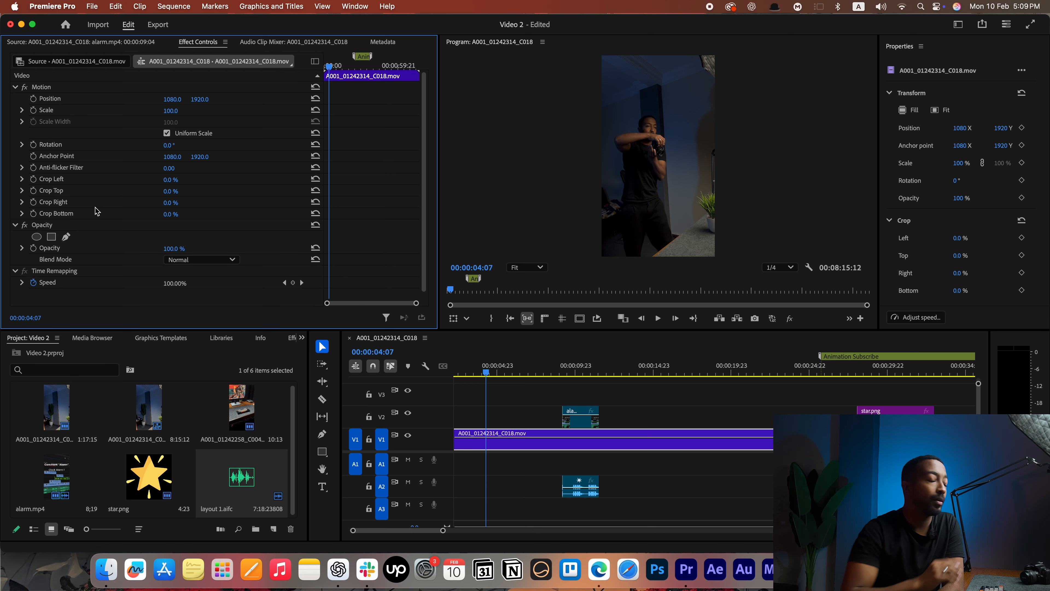
pyautogui.scroll(-1, 119, 273)
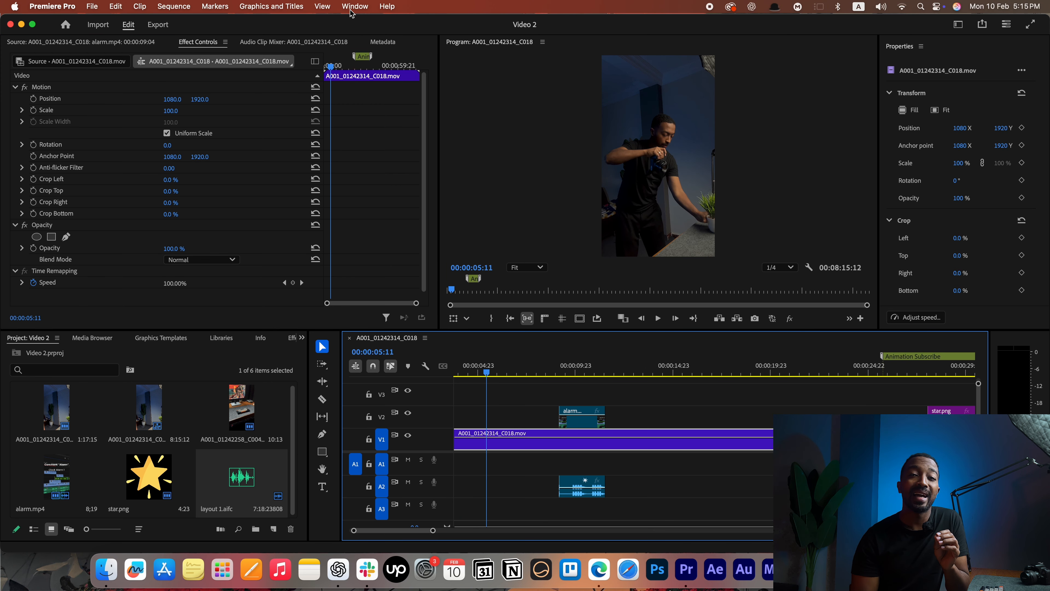
# - Open the Audio Track Mixer, select the alarm.mp4 audio on track A2 and raise the Audio 2 fader slightly
pyautogui.click(351, 7)
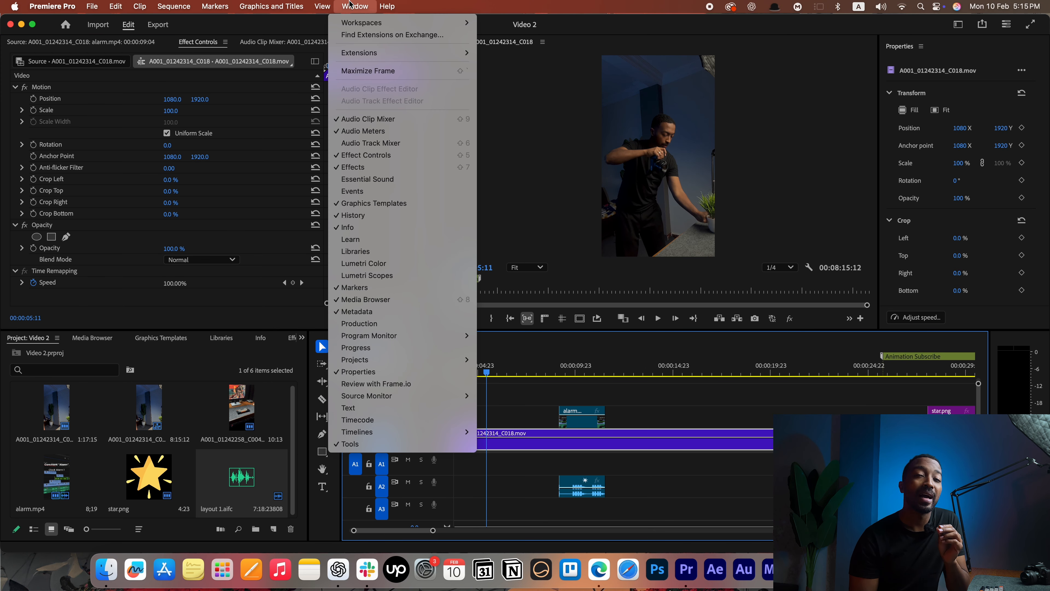
pyautogui.click(375, 144)
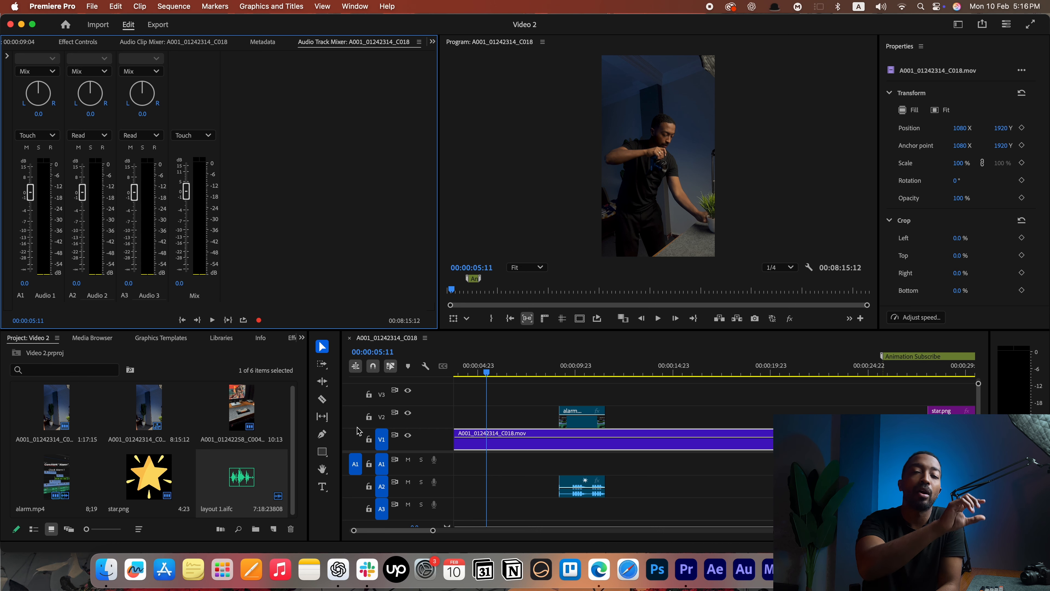
pyautogui.click(578, 485)
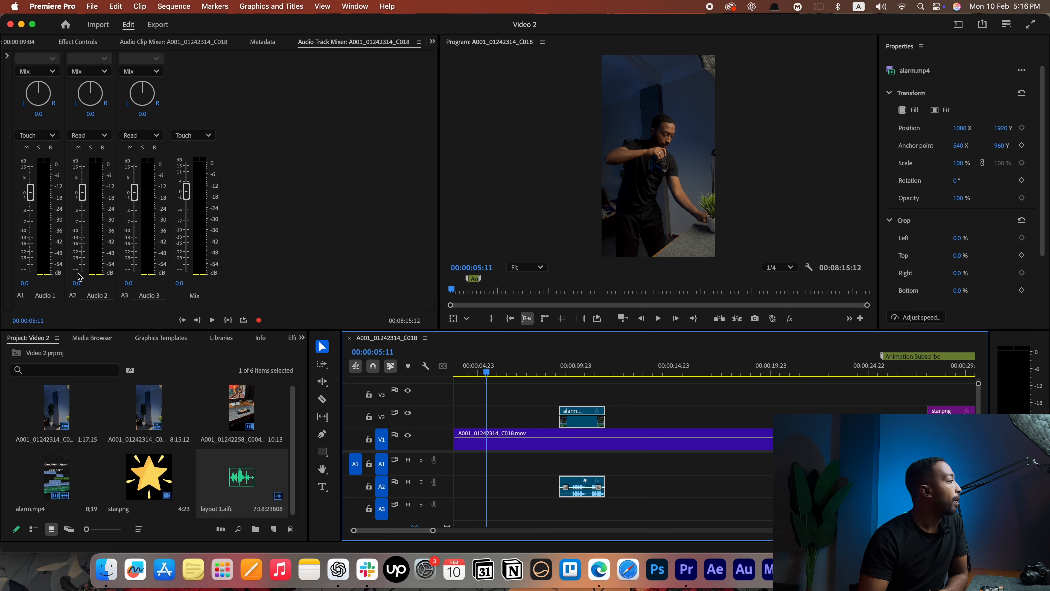
pyautogui.moveTo(83, 196)
pyautogui.mouseDown()
pyautogui.moveTo(82, 236)
pyautogui.moveTo(82, 187)
pyautogui.mouseUp()
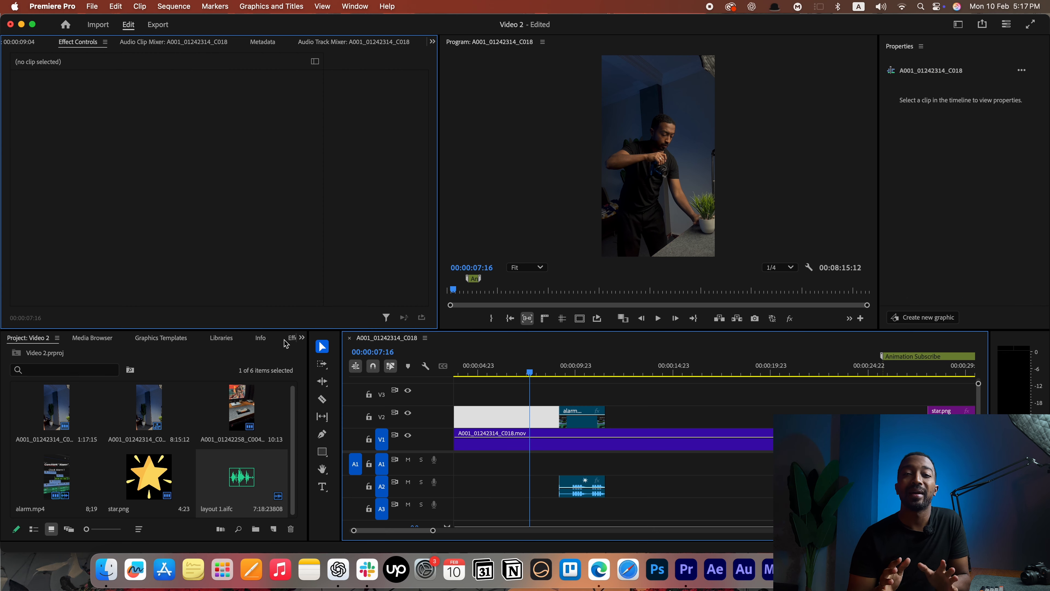
# - Search the effects for BLUR, apply Gaussian Blur to A001_01242314_C018.mov on track V1 and set its Blurriness to 113
pyautogui.click(290, 338)
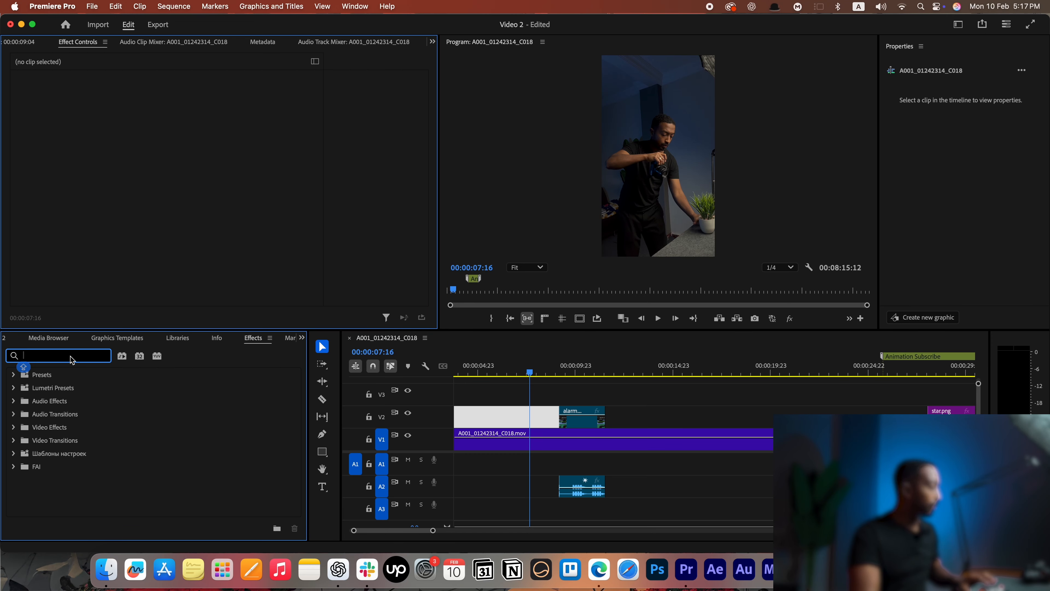
pyautogui.write('BLU')
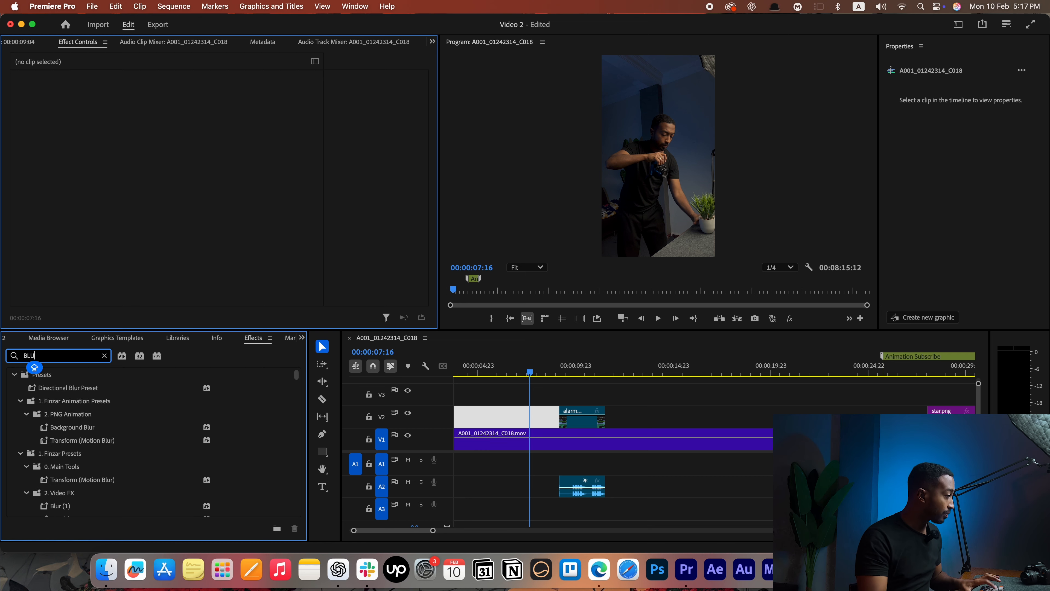
pyautogui.write('R')
pyautogui.scroll(-5, 95, 433)
pyautogui.moveTo(62, 475); pyautogui.dragTo(501, 439)
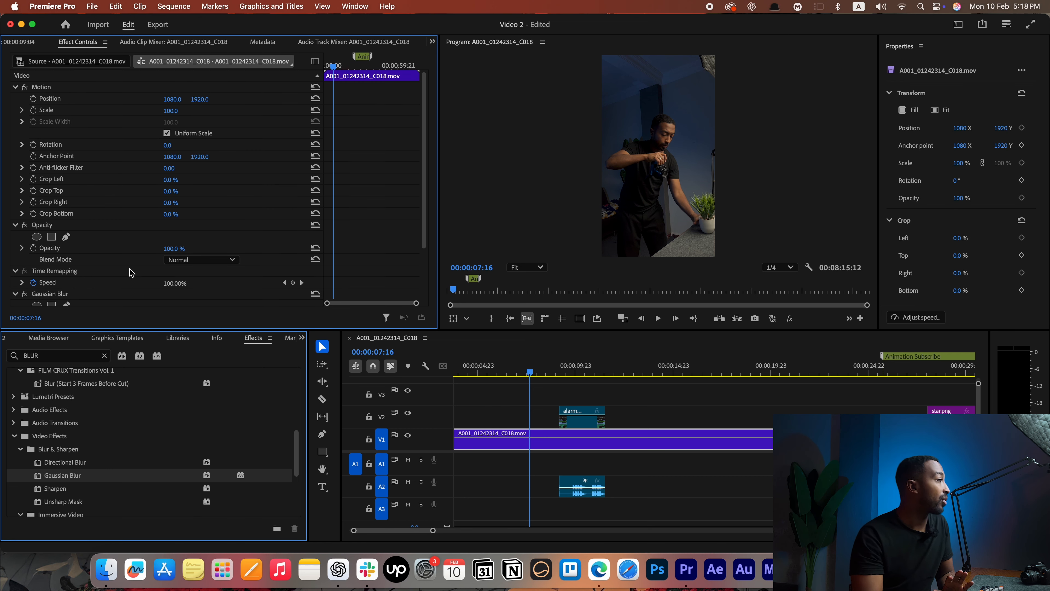
pyautogui.scroll(-3, 131, 272)
pyautogui.moveTo(167, 275); pyautogui.dragTo(214, 274)
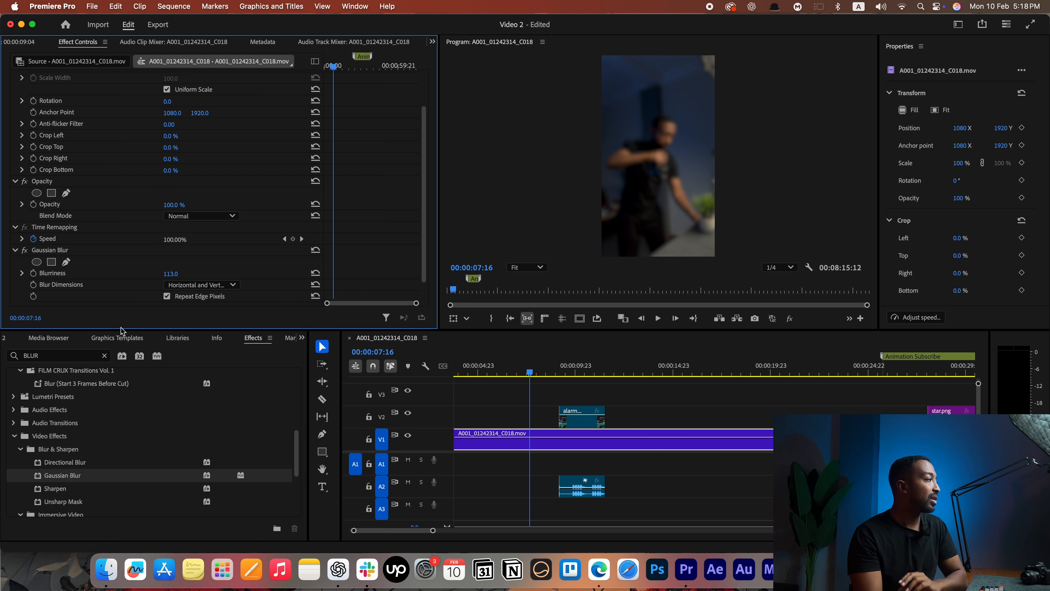
# - Search the effects for DELAY
pyautogui.doubleClick(42, 356)
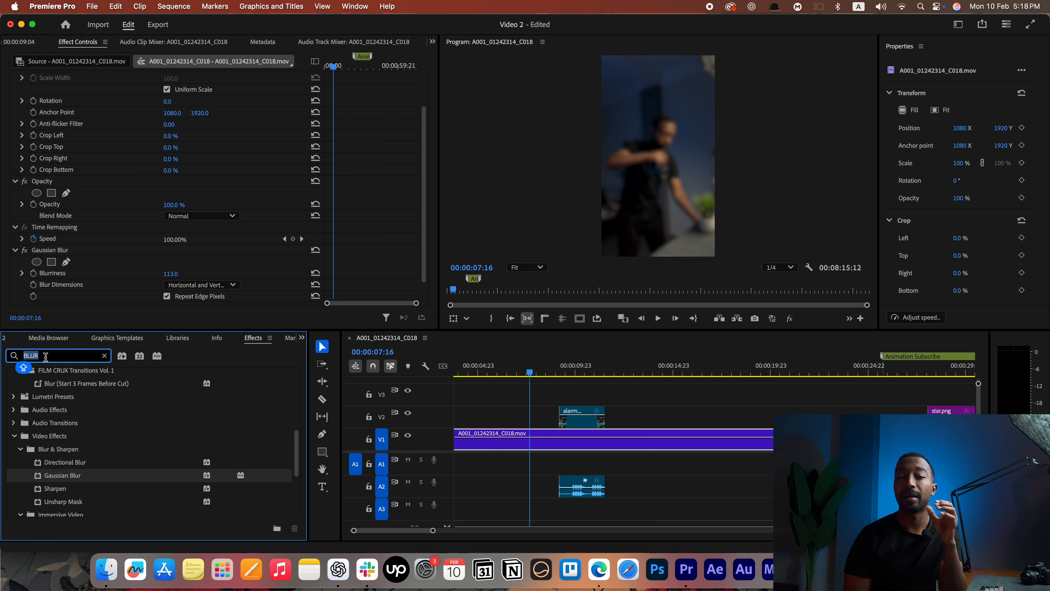
pyautogui.write('DELAY')
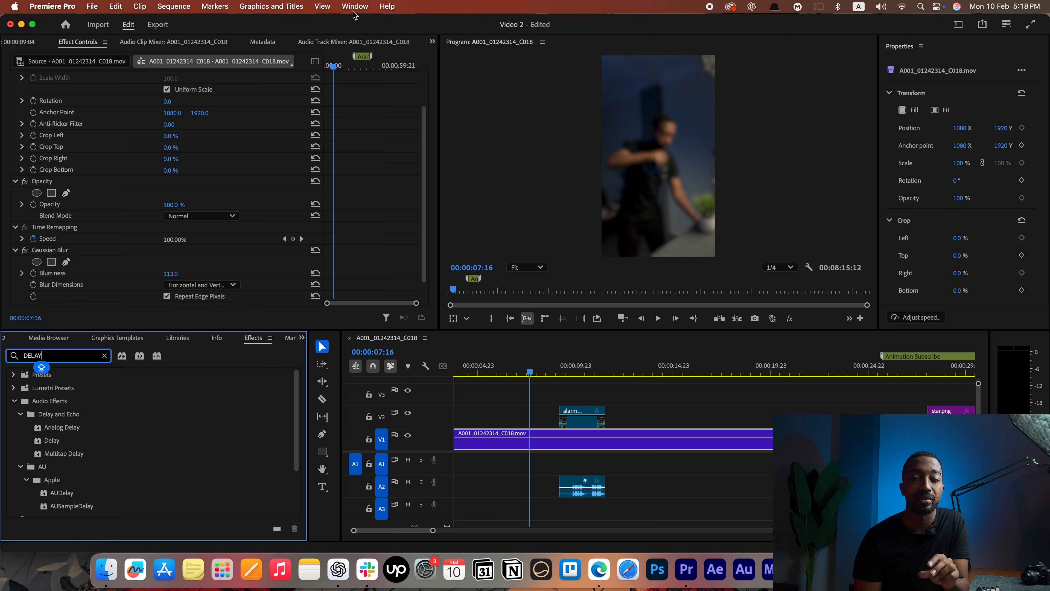
# - Open the Essential Sound panel and increase the height of audio track A1 in the timeline
pyautogui.click(353, 11)
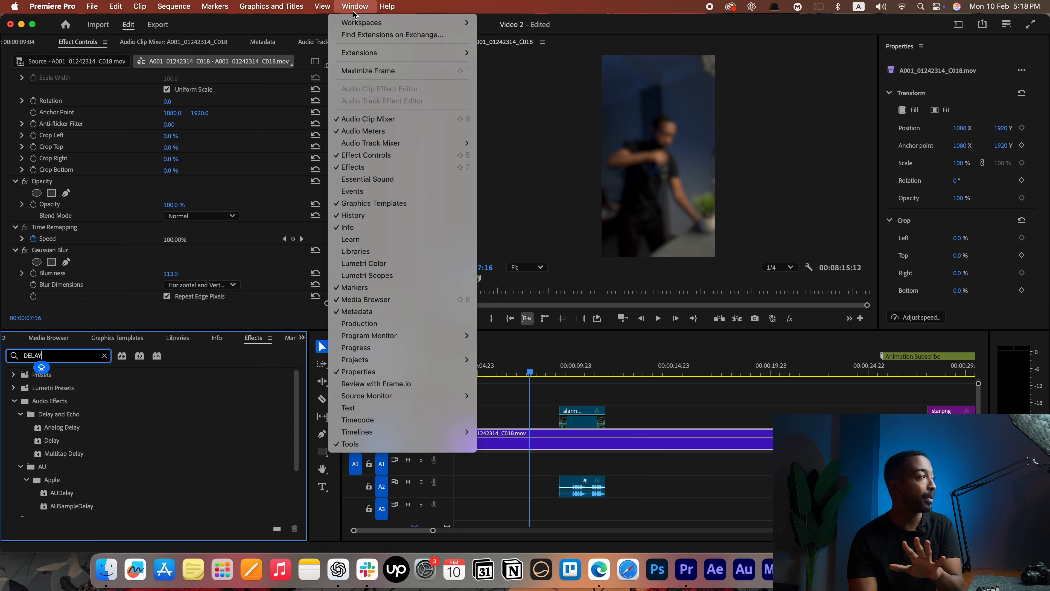
pyautogui.click(364, 180)
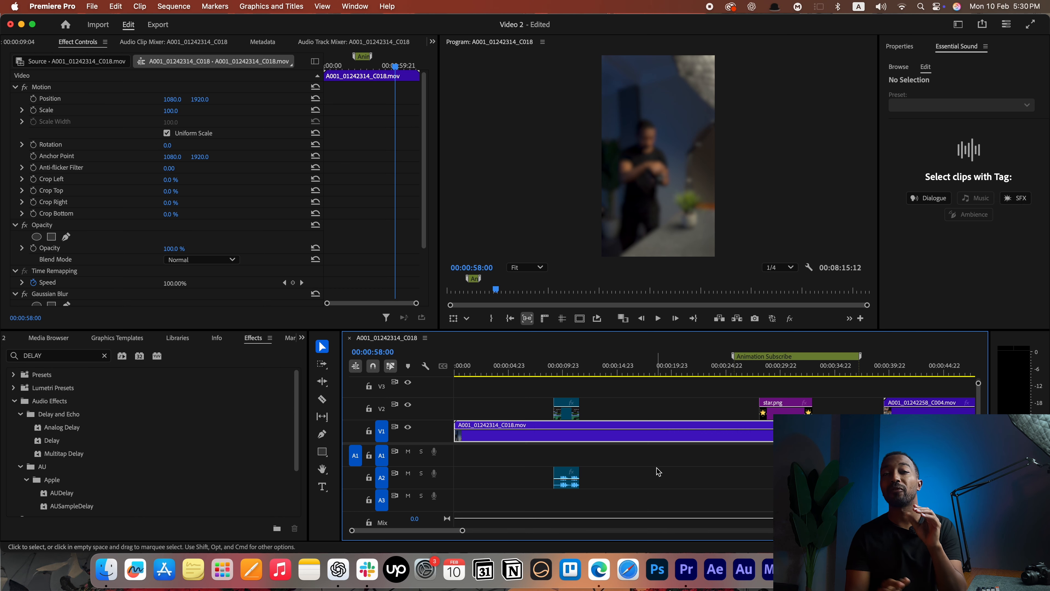
pyautogui.press('-')
pyautogui.press('-')
pyautogui.press('-')
pyautogui.press('-')
pyautogui.moveTo(444, 466); pyautogui.dragTo(443, 488)
pyautogui.moveTo(801, 365); pyautogui.dragTo(807, 365)
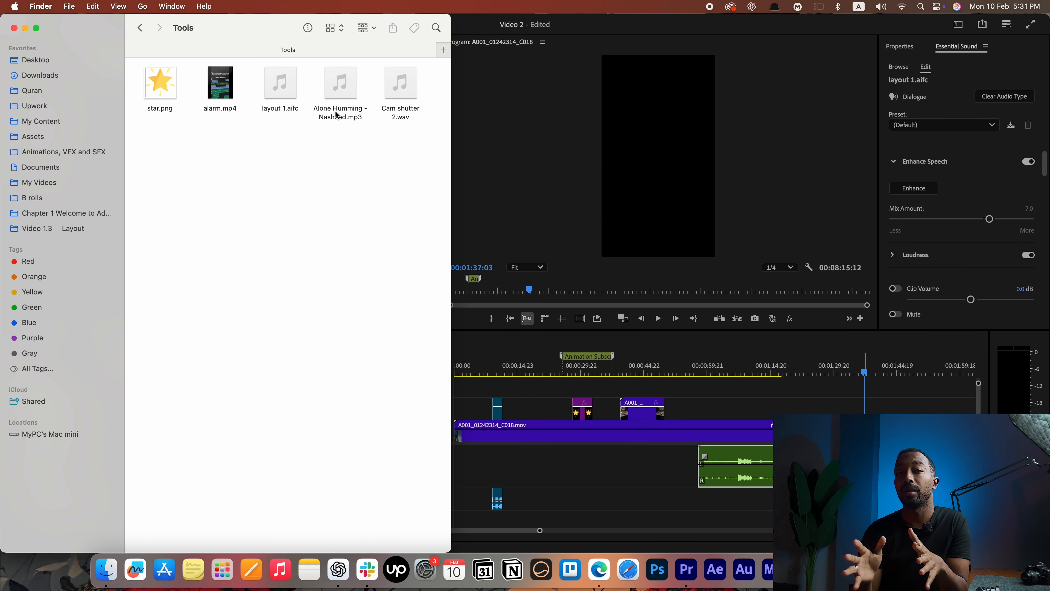
# - Add Alone Humming - Nasheed.mp3 from the Tools folder to track A2 and Cam shutter 2.wav to track A3
pyautogui.moveTo(343, 88); pyautogui.dragTo(746, 497)
pyautogui.moveTo(400, 116); pyautogui.dragTo(840, 505)
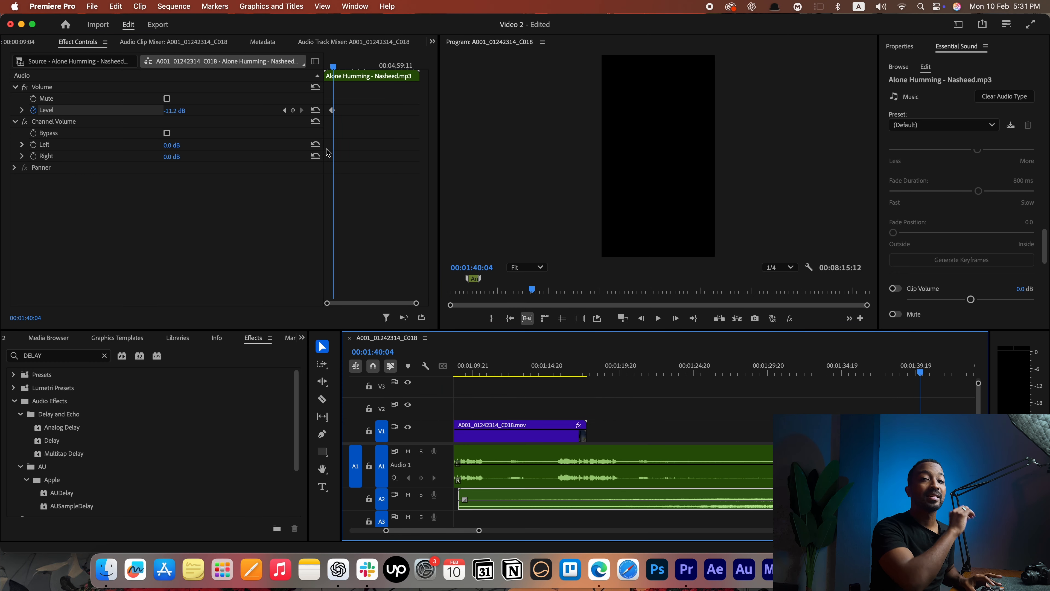
# - Keyframe the volume level of Alone Humming - Nasheed.mp3 at 0 dB and, further along the clip, at -15.8 dB
pyautogui.click(174, 111)
pyautogui.write('0')
pyautogui.press('Return')
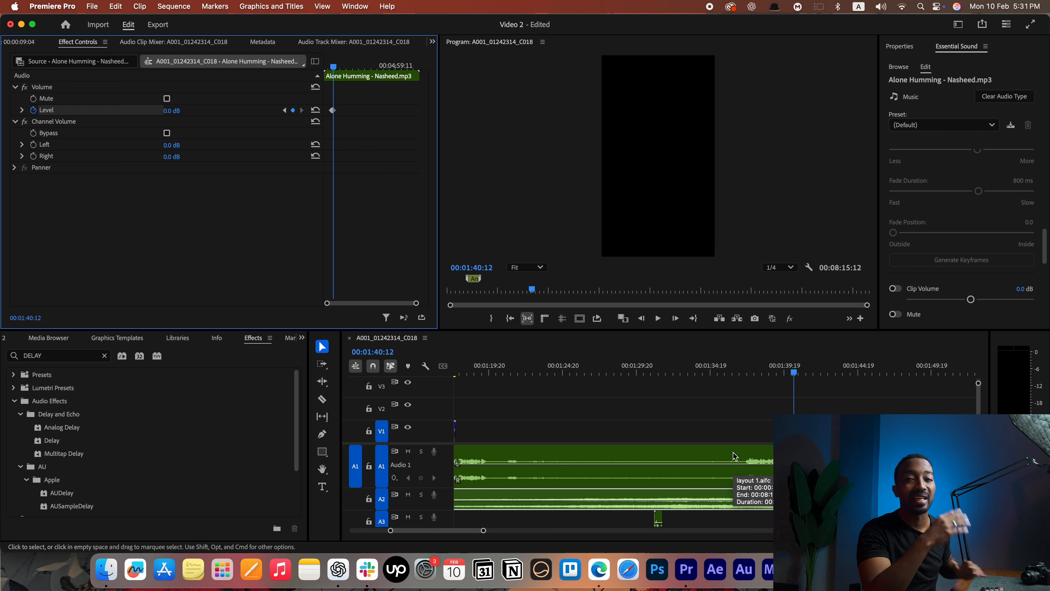
pyautogui.hscroll(5, 733, 454)
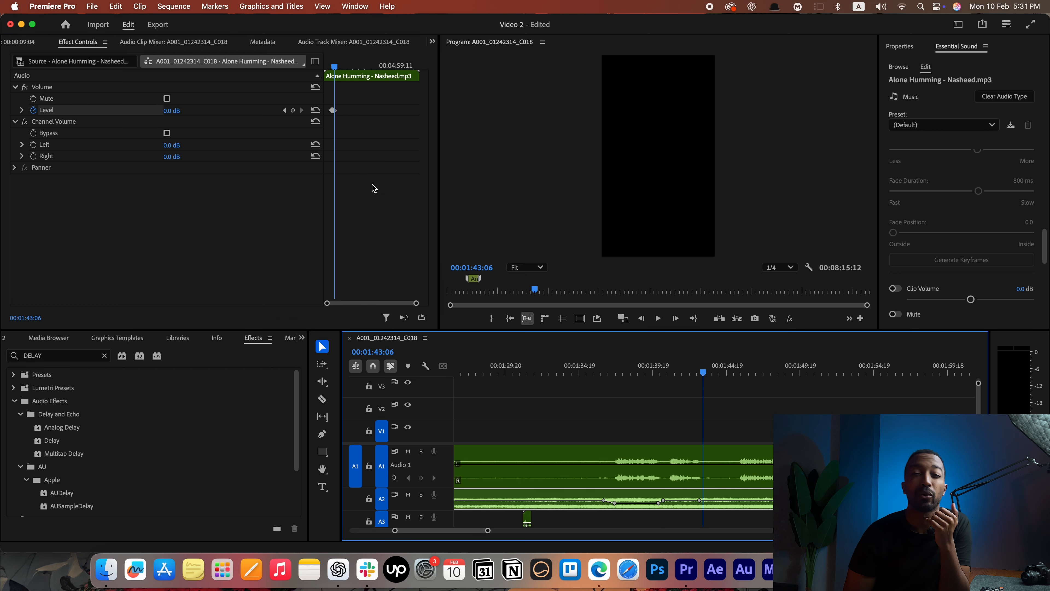
pyautogui.moveTo(173, 110); pyautogui.dragTo(128, 110)
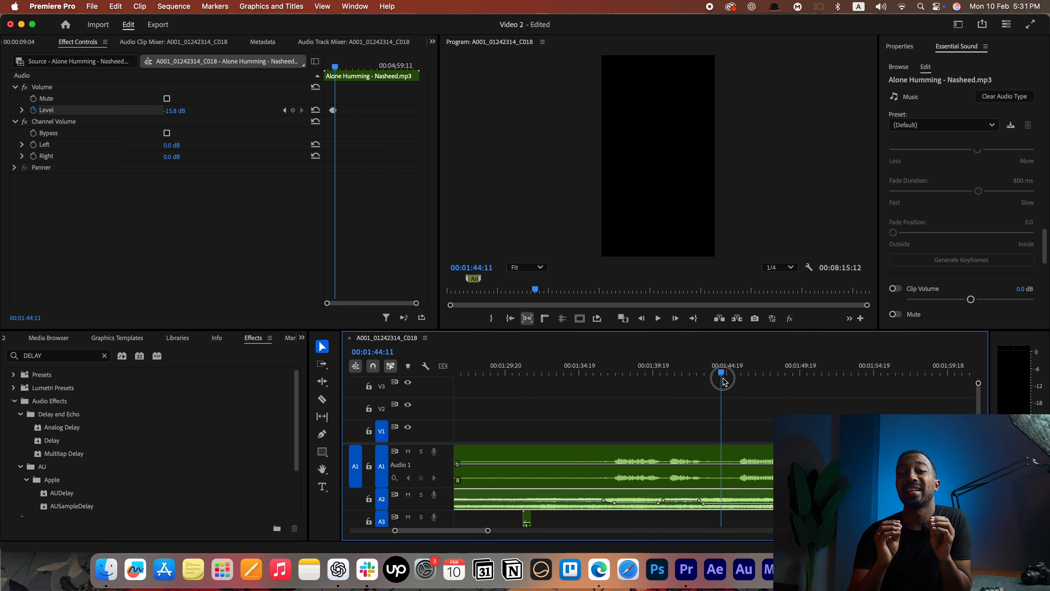
# - Check the Essential Sound audio types assigned to layout 1.aifc, Alone Humming - Nasheed.mp3 and Cam shutter 2.wav
pyautogui.press('-')
pyautogui.press('-')
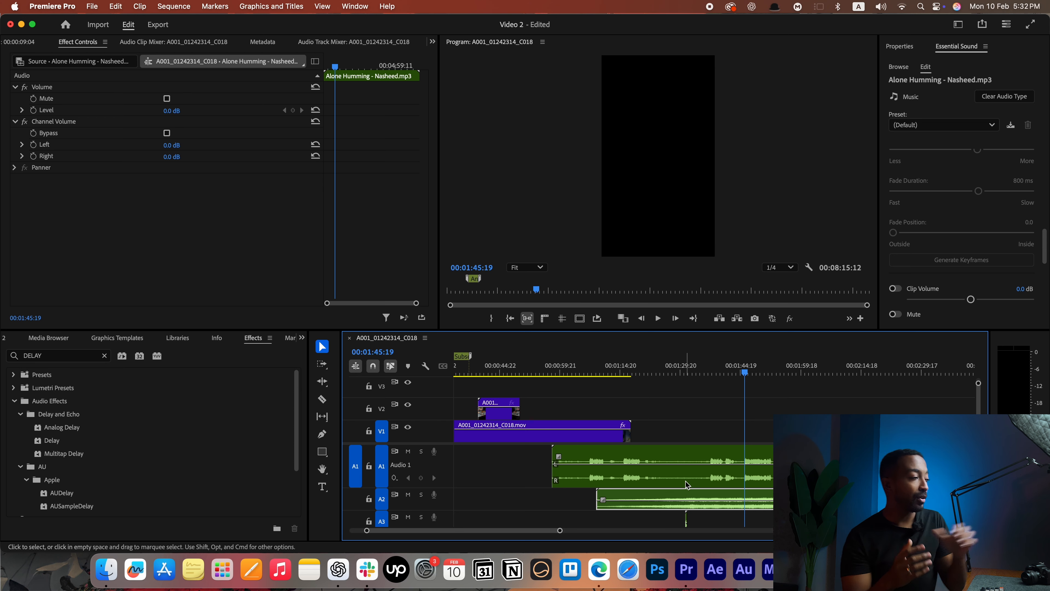
pyautogui.click(686, 485)
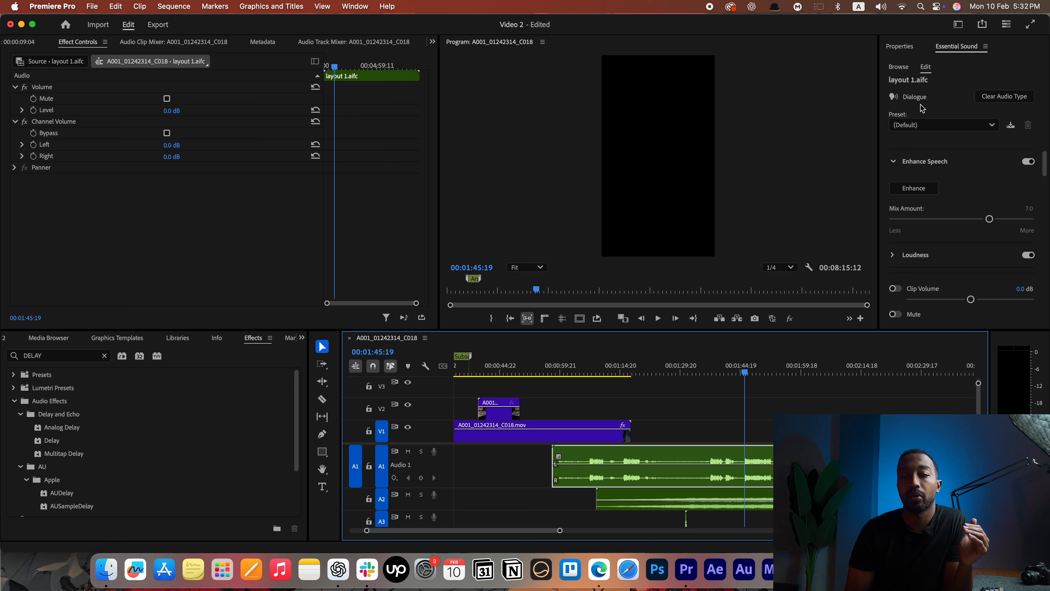
pyautogui.click(731, 497)
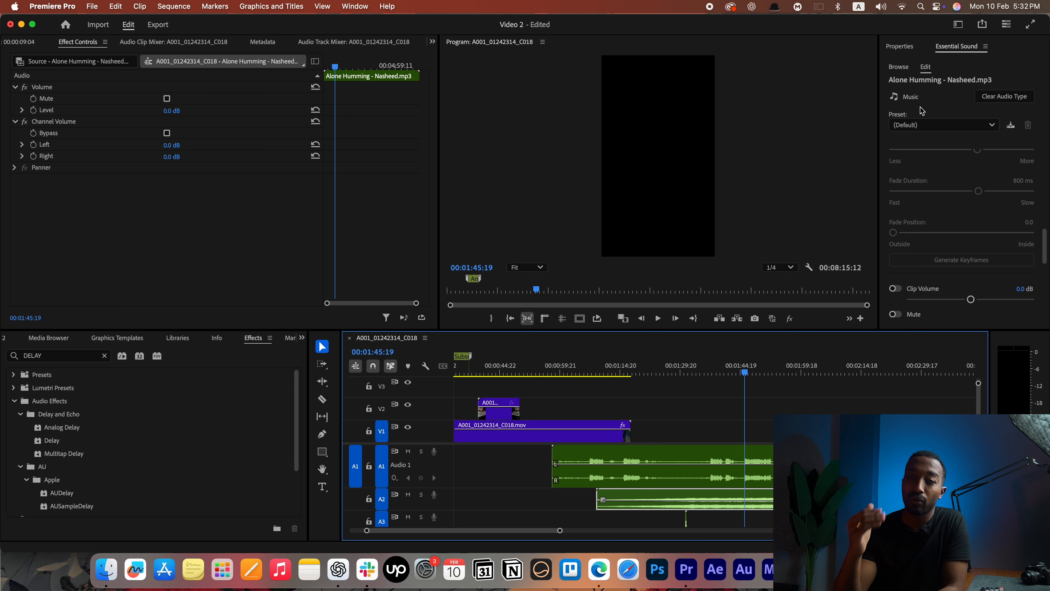
pyautogui.click(687, 518)
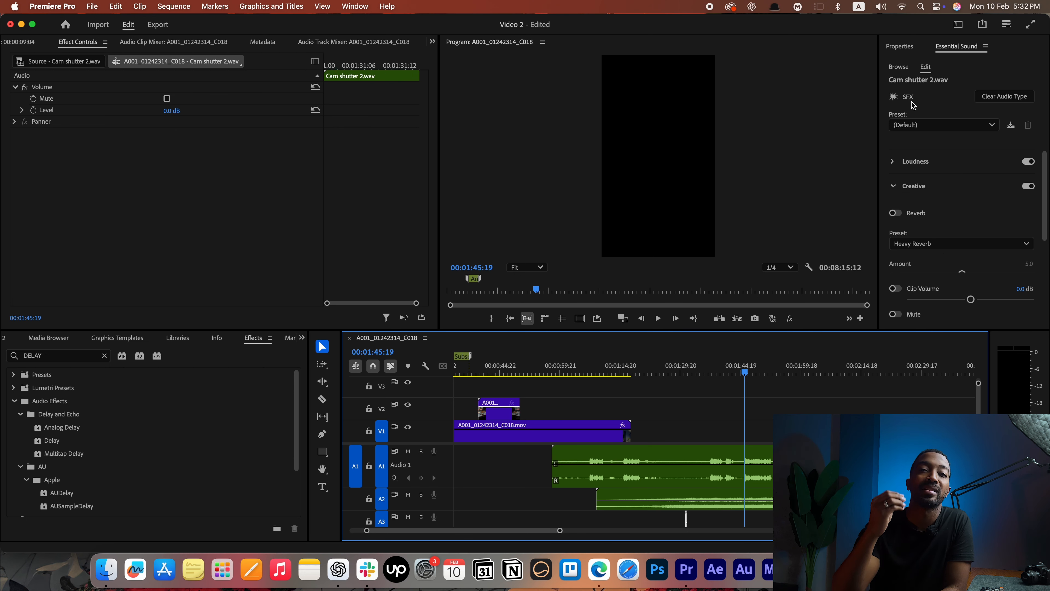
pyautogui.click(722, 435)
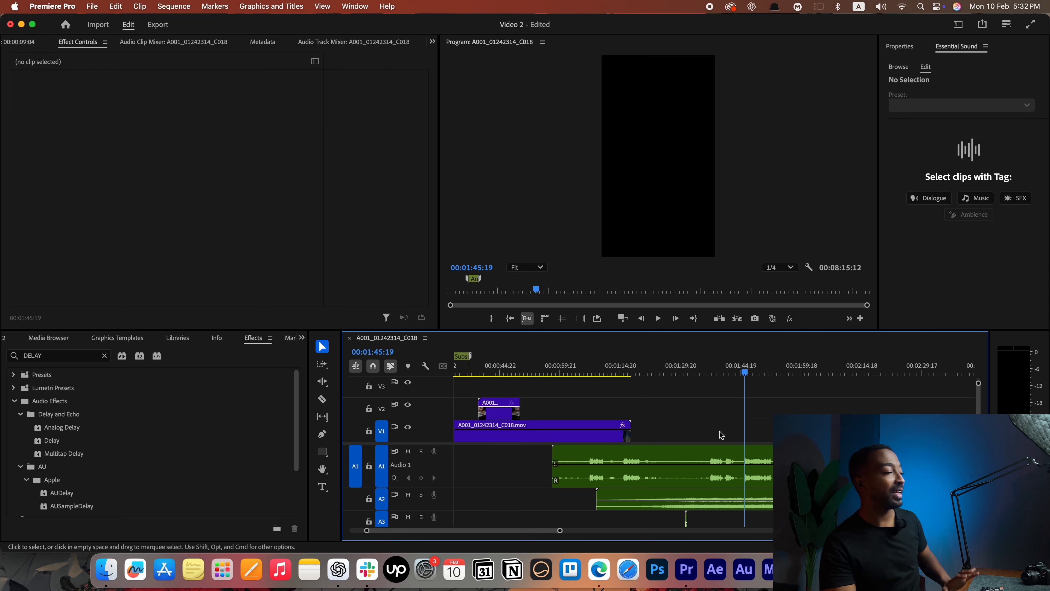
# - Enable Ducking in Essential Sound for the Alone Humming - Nasheed.mp3 music clip on track A2
pyautogui.click(732, 497)
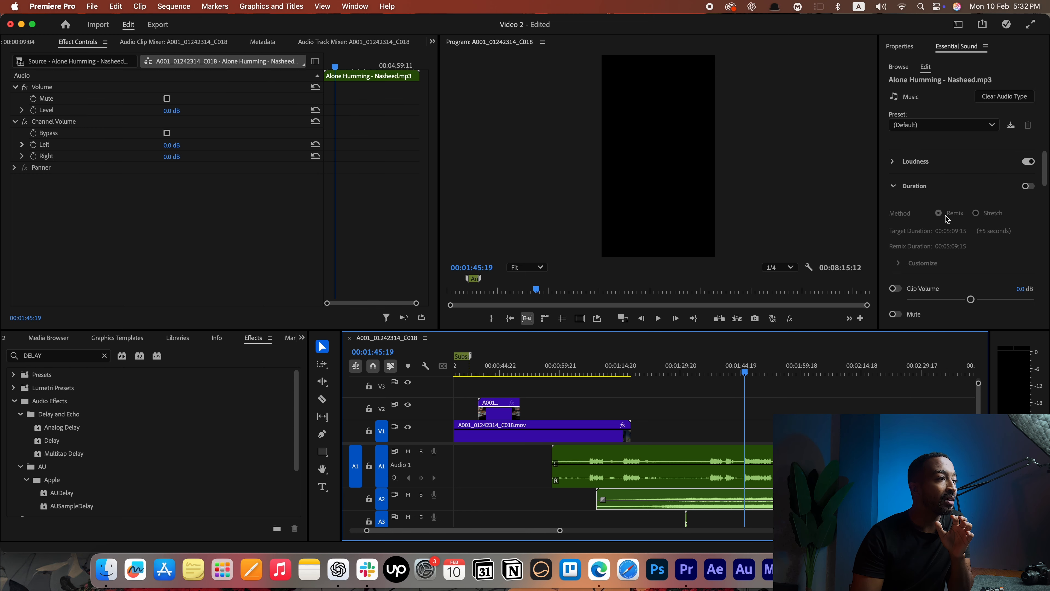
pyautogui.scroll(-3, 946, 216)
pyautogui.scroll(-1, 948, 219)
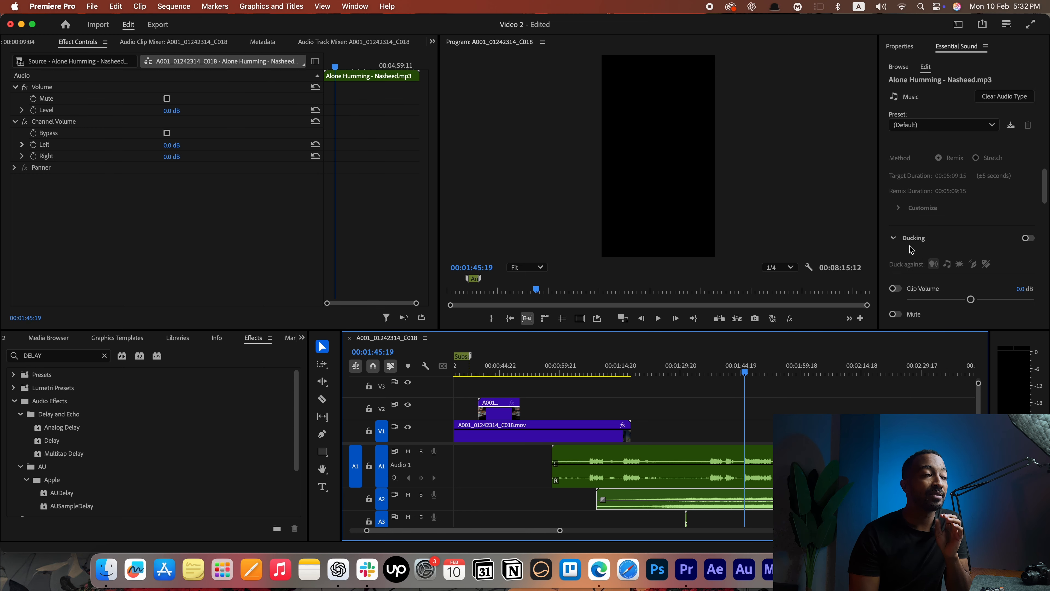
pyautogui.click(1028, 238)
pyautogui.scroll(-3, 942, 222)
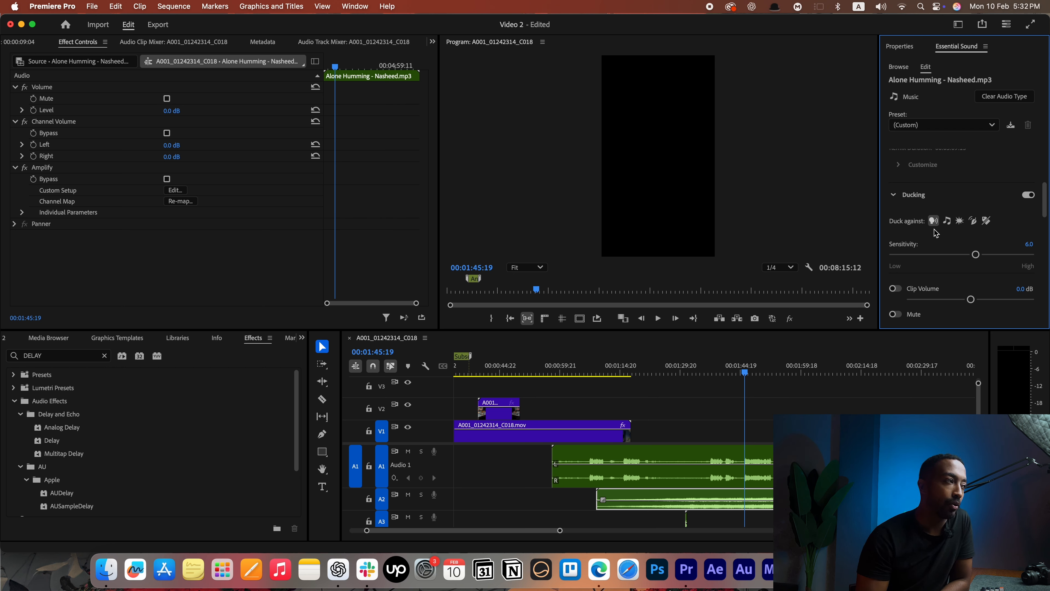
# - Set the music clip's Duck Amount to -20 dB
pyautogui.scroll(-2, 941, 235)
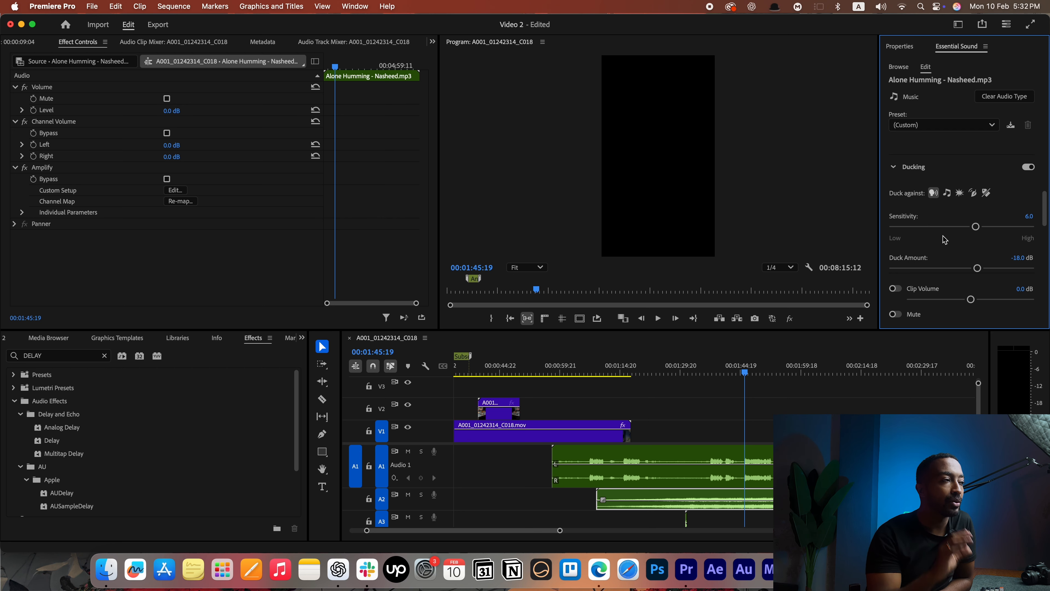
pyautogui.click(1021, 257)
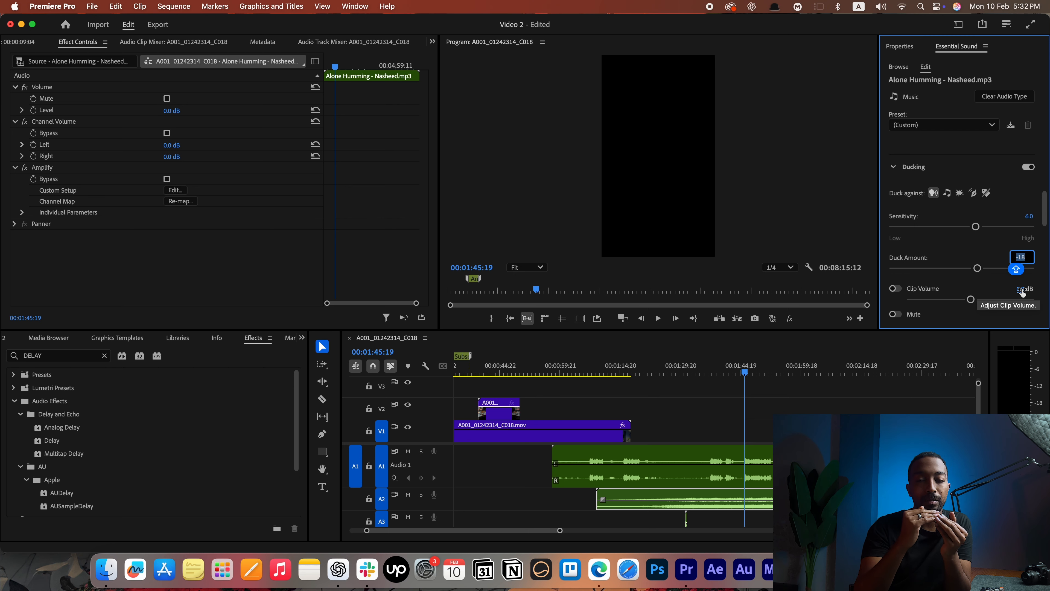
pyautogui.write('-20')
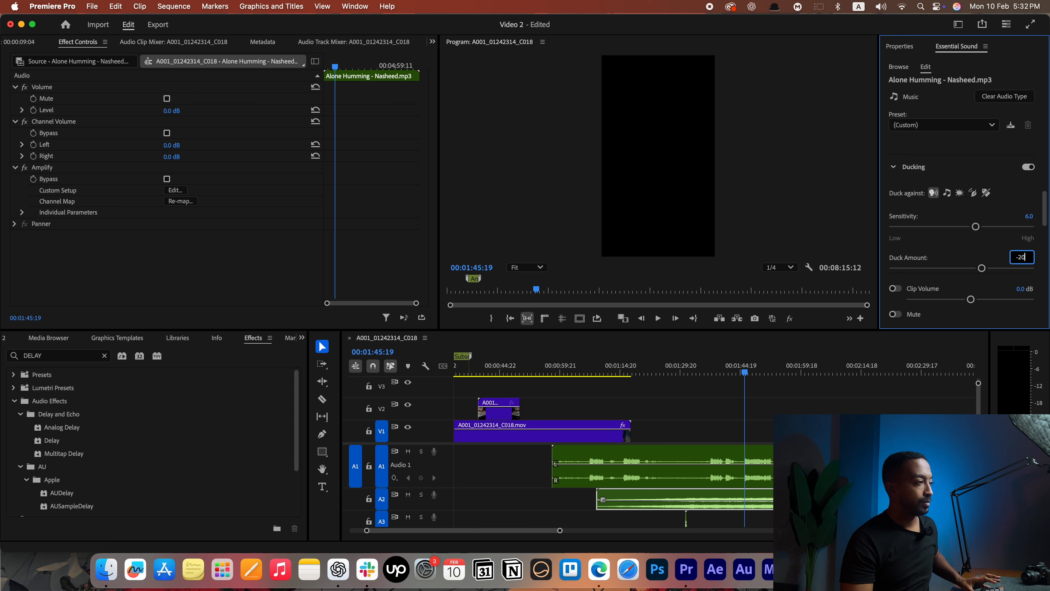
pyautogui.press('Return')
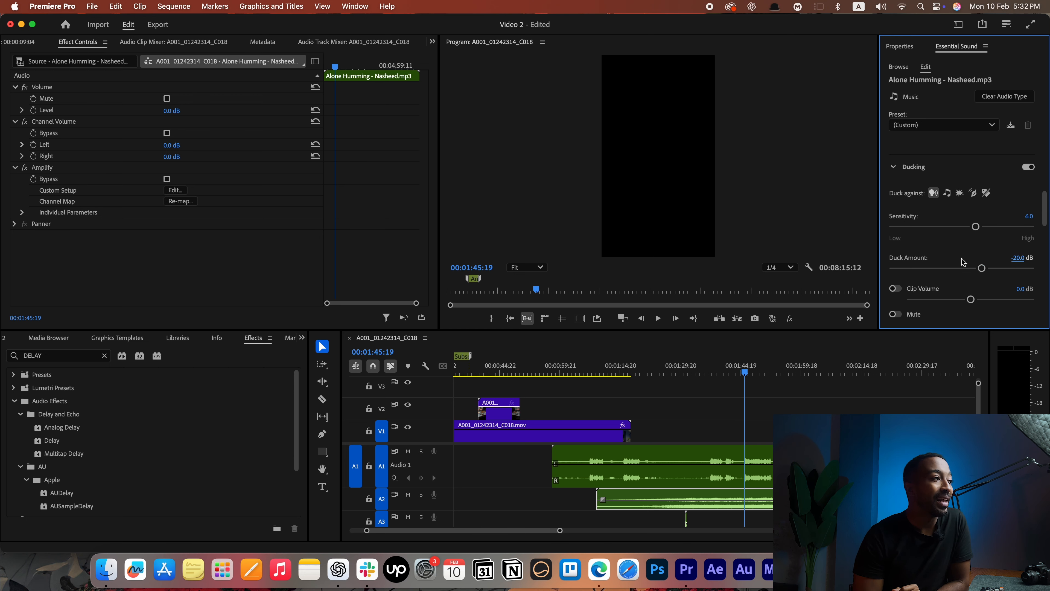
# - Generate the ducking keyframes for the music clip and inspect them on track A2
pyautogui.scroll(-8, 962, 260)
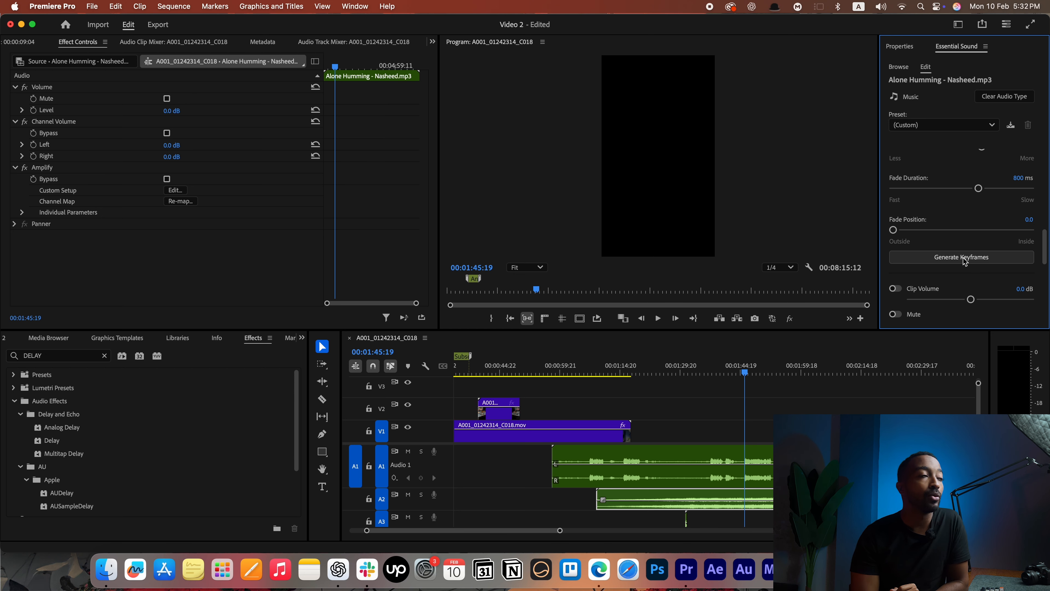
pyautogui.click(963, 257)
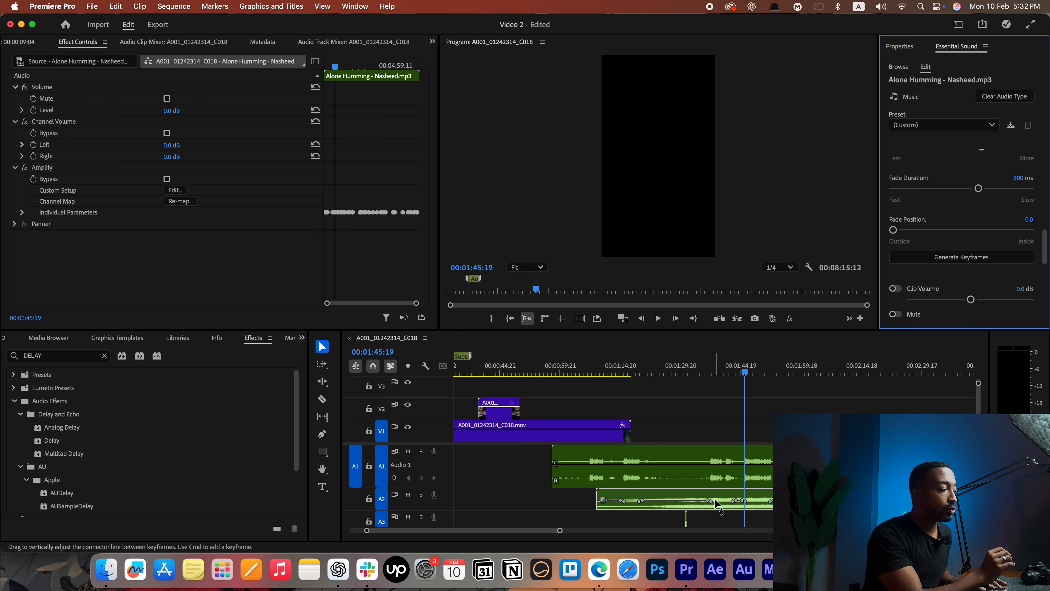
pyautogui.scroll(10, 744, 506)
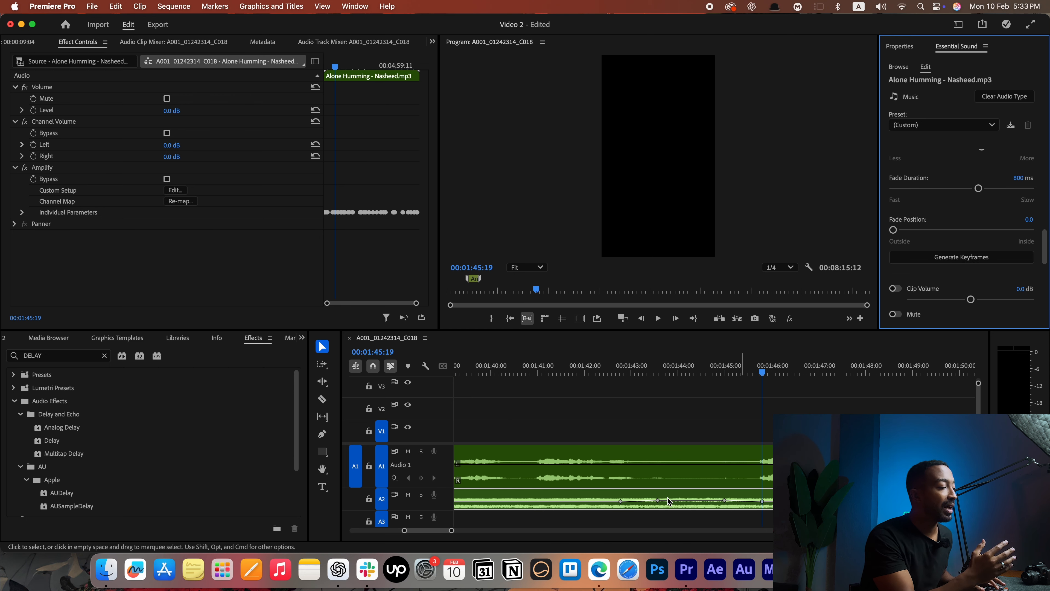
pyautogui.scroll(-8, 759, 500)
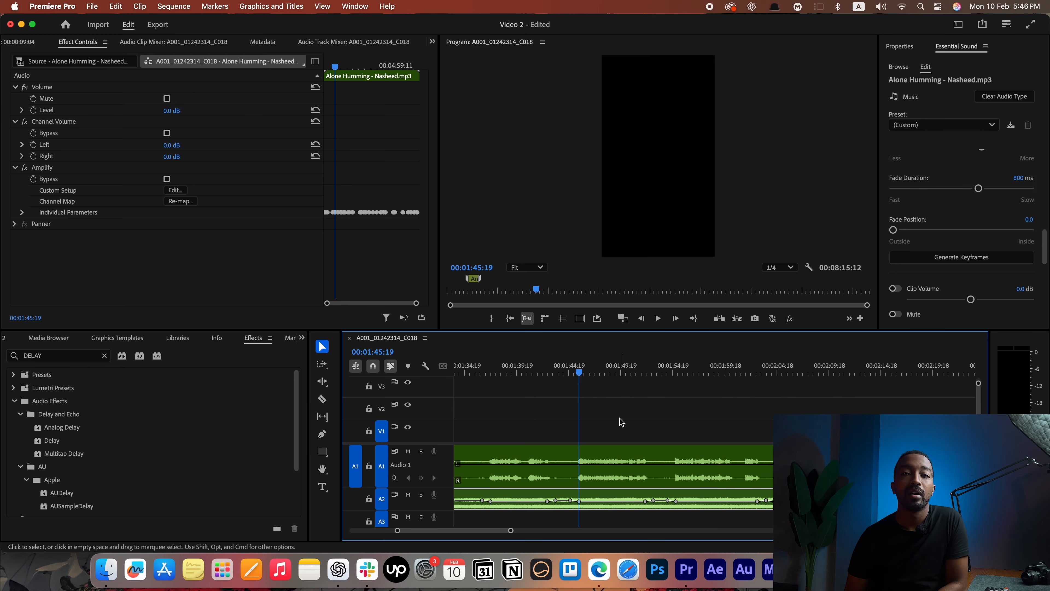
# - Apply Enhance Speech to the layout 1.aifc dialogue clip on track A1
pyautogui.click(589, 469)
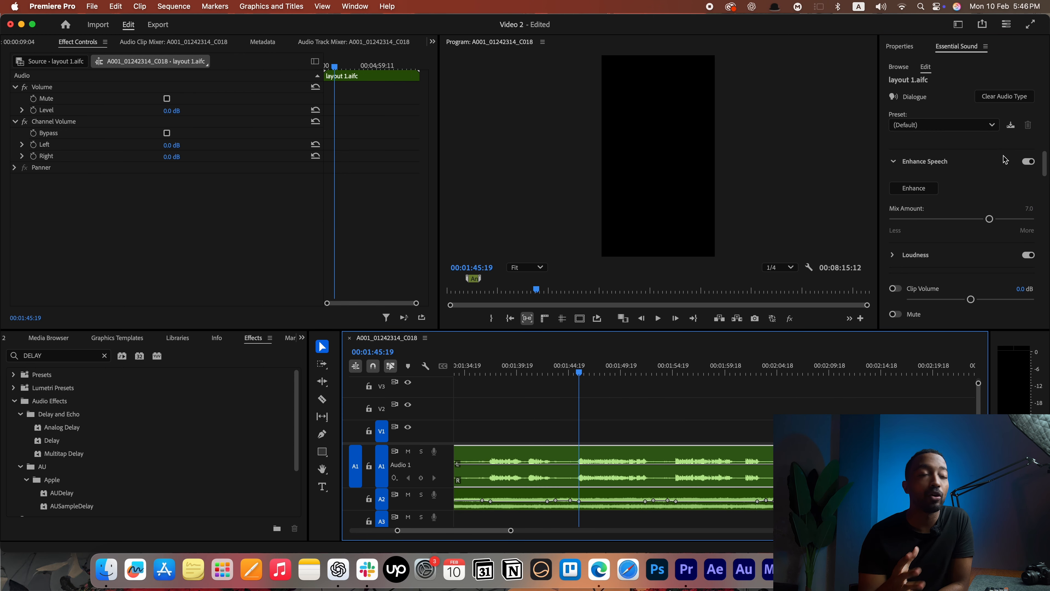
pyautogui.click(915, 190)
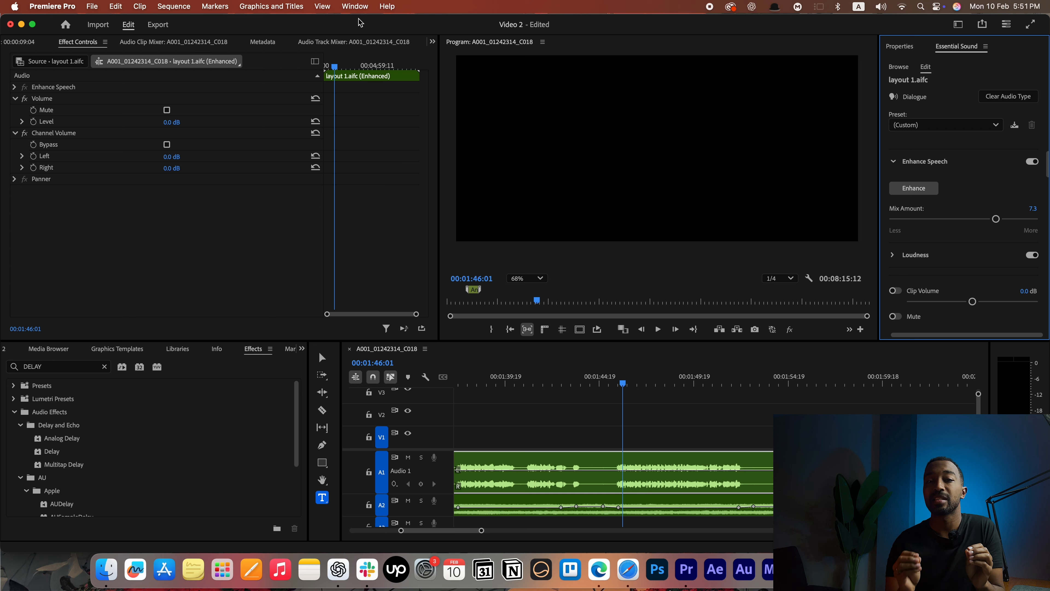
# - Open the Graphics Templates panel, enlarge it and browse the templates under My Templates
pyautogui.click(355, 6)
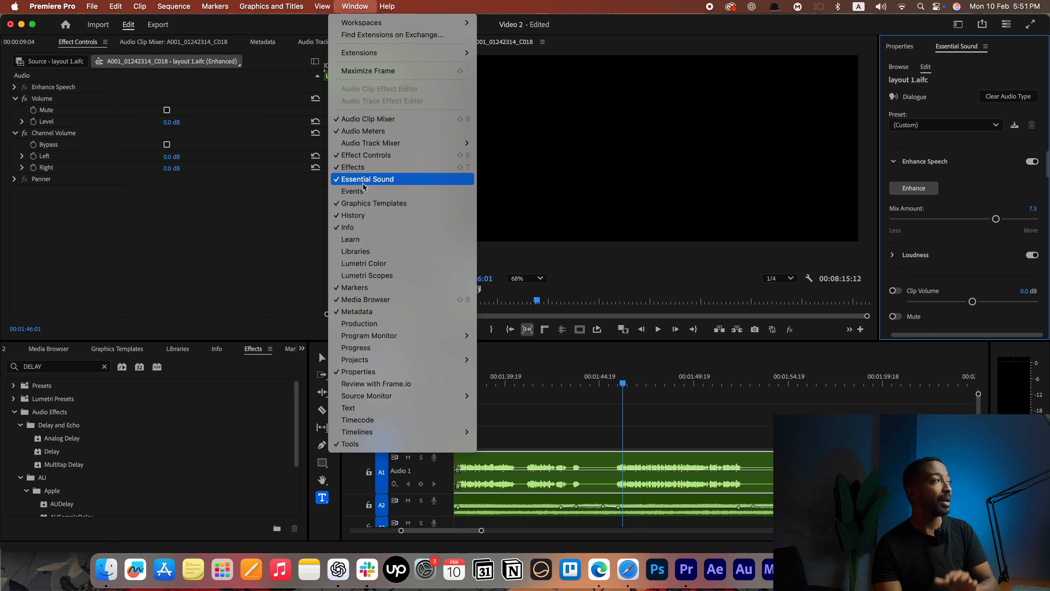
pyautogui.click(372, 204)
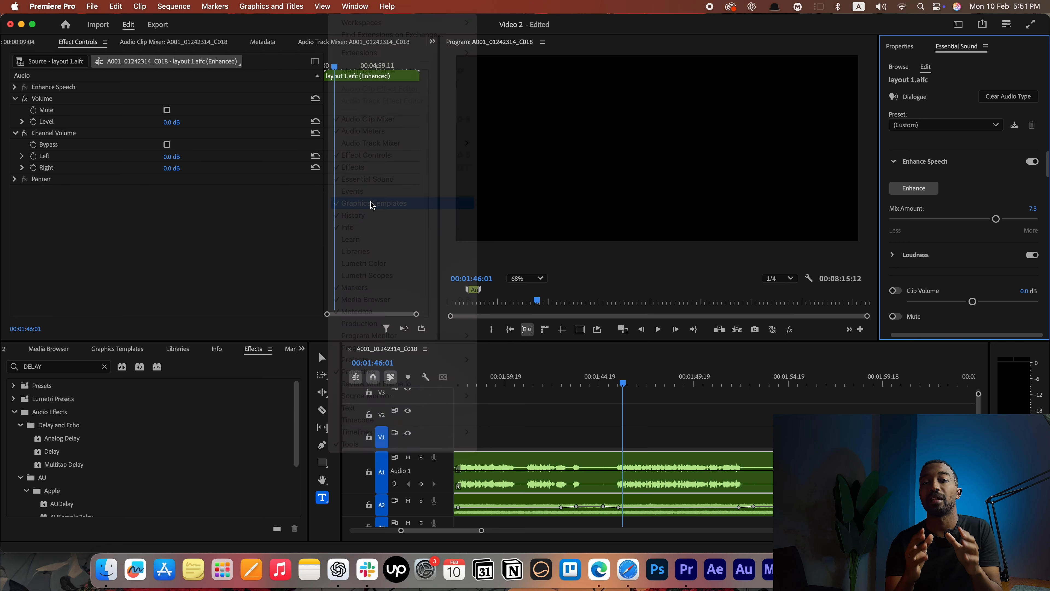
pyautogui.moveTo(158, 341); pyautogui.dragTo(162, 196)
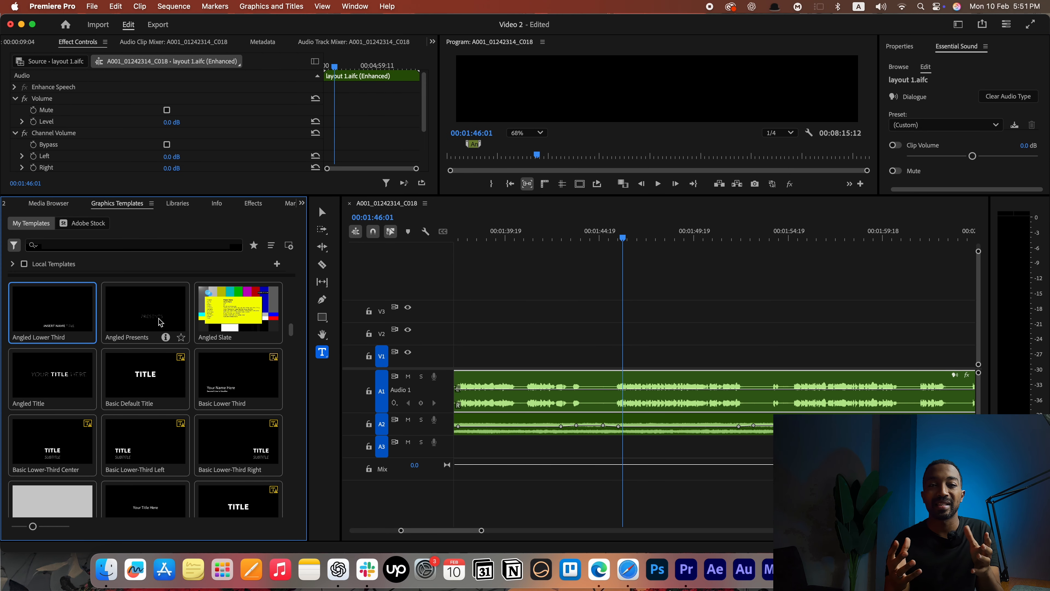
pyautogui.scroll(-5, 167, 395)
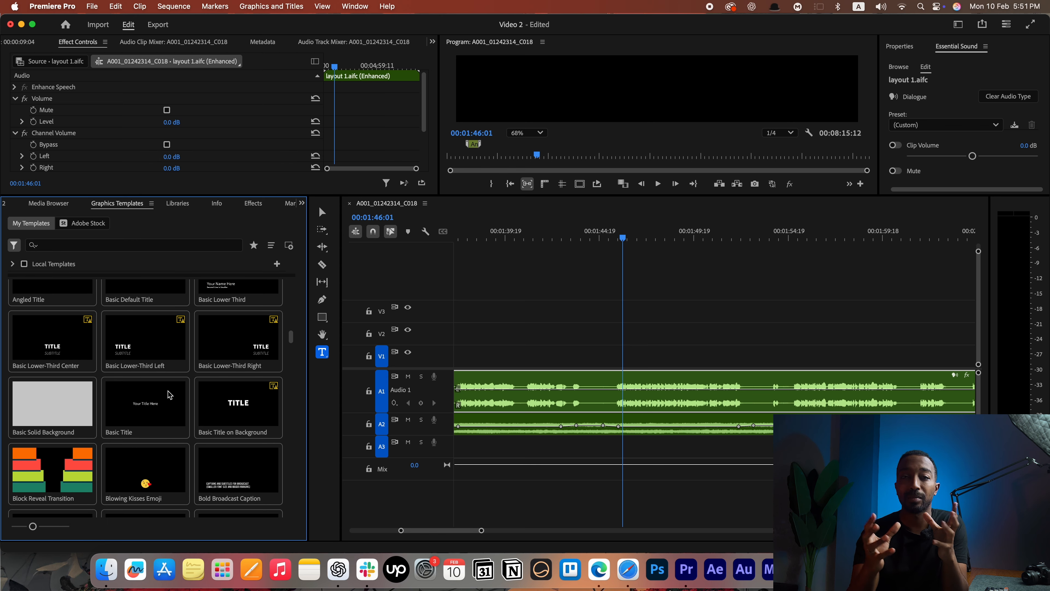
pyautogui.scroll(-4, 169, 395)
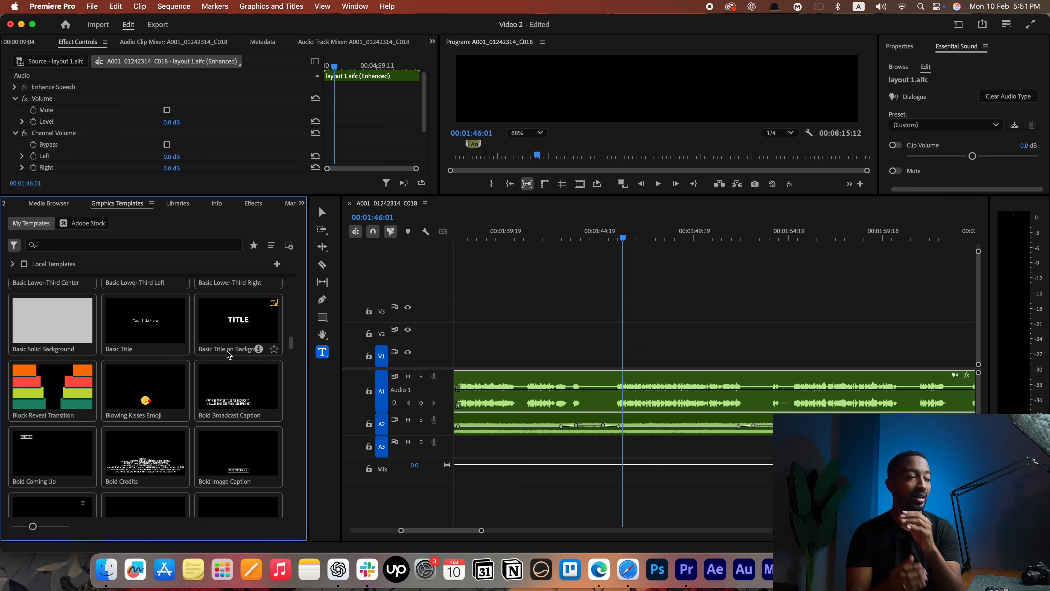
pyautogui.scroll(-3, 223, 364)
pyautogui.scroll(-5, 224, 363)
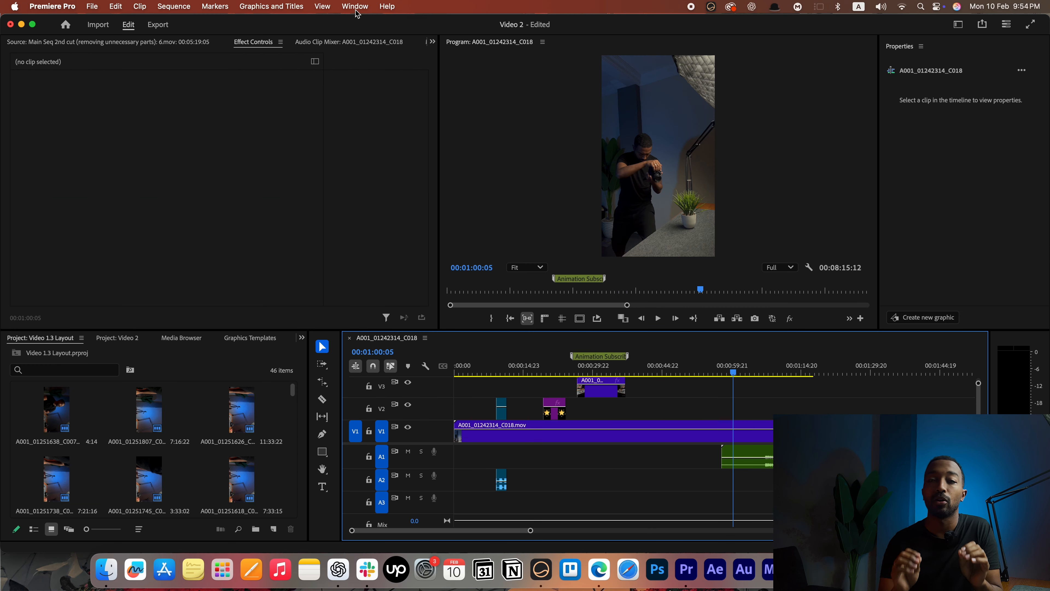
# - Open the Lumetri Color panel and look through its Basic Correction, Creative and Curves sections
pyautogui.click(355, 7)
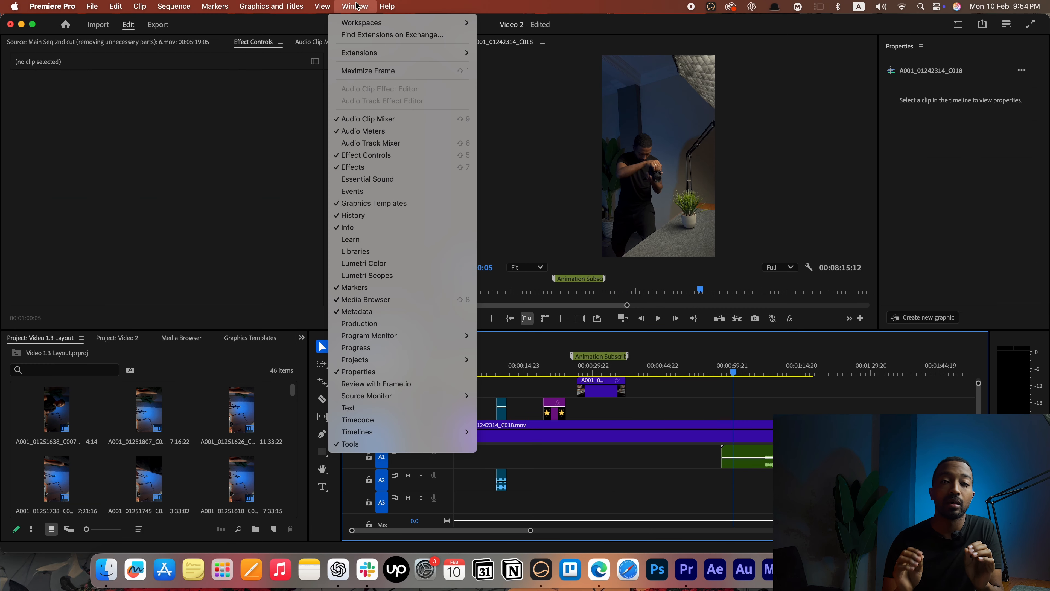
pyautogui.click(366, 262)
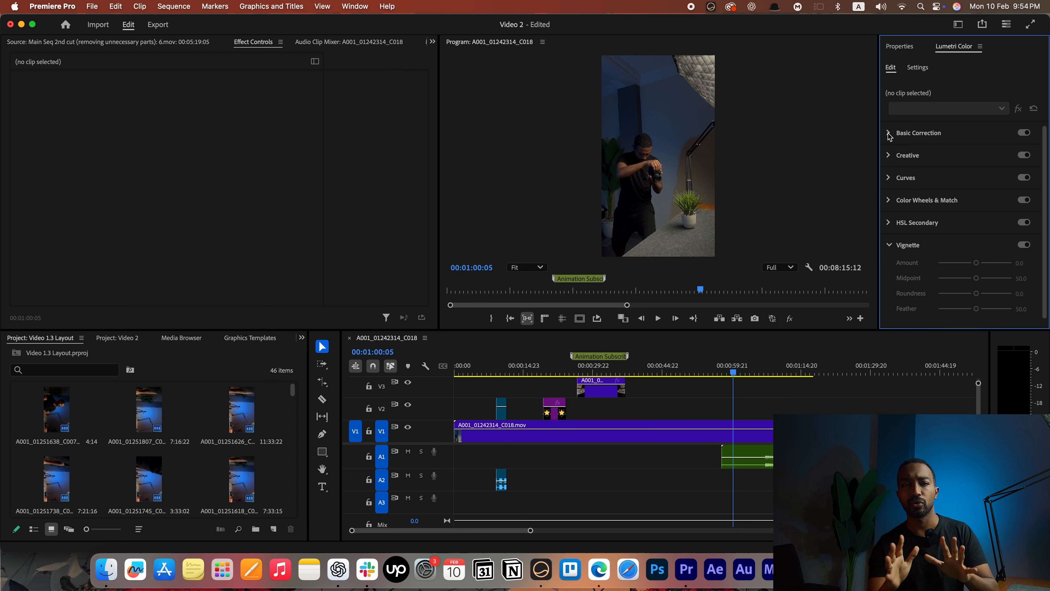
pyautogui.click(889, 134)
pyautogui.click(889, 133)
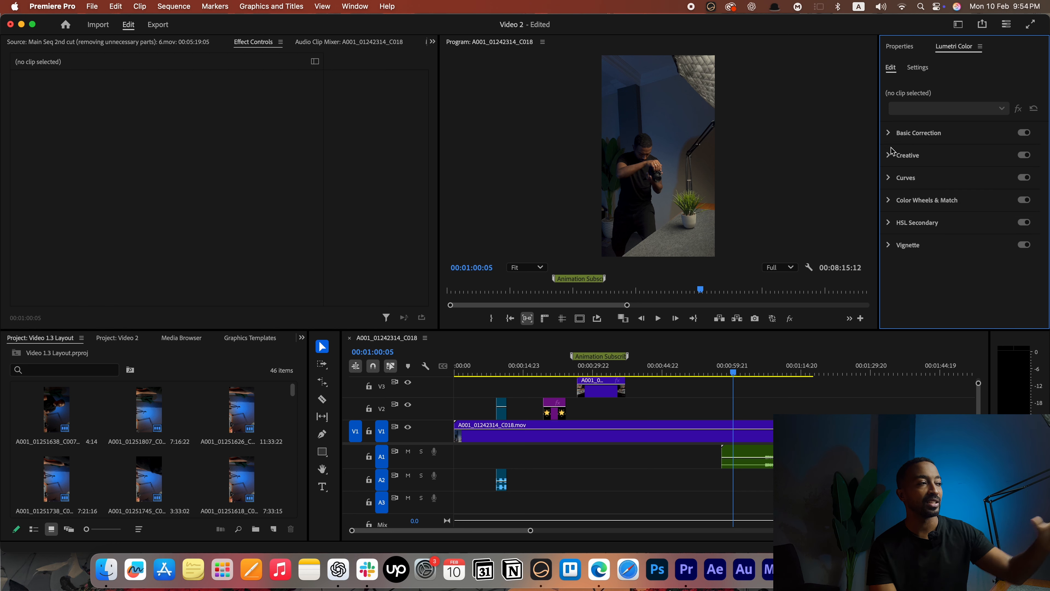
pyautogui.click(908, 155)
pyautogui.click(891, 156)
pyautogui.click(906, 177)
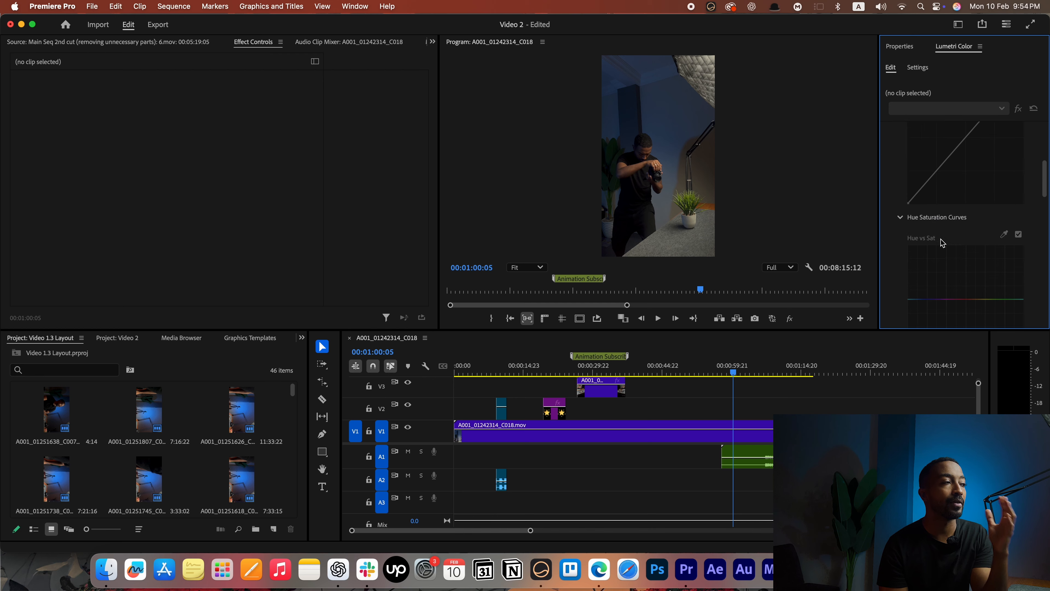
pyautogui.scroll(5, 947, 243)
pyautogui.click(891, 184)
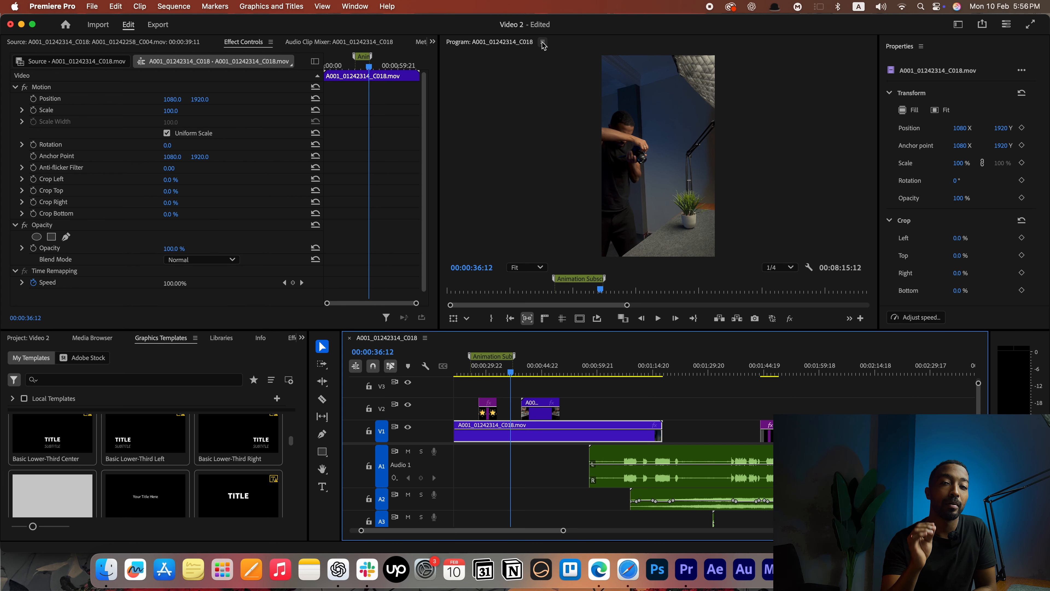
# - Close the Program monitor panel, and undock the Properties panel and dock it in the Effect Controls panel group
pyautogui.click(542, 42)
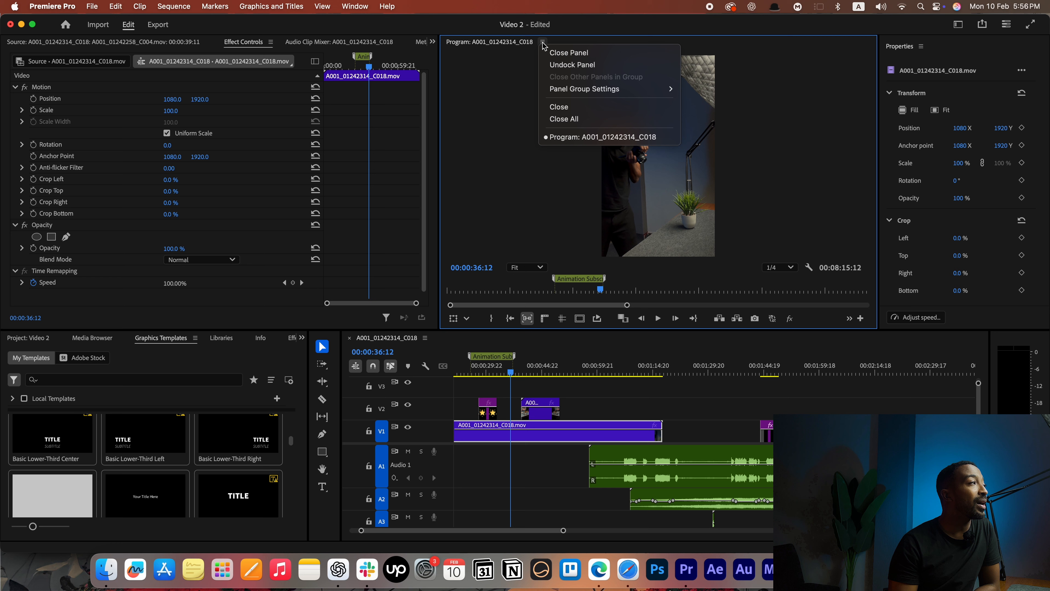
pyautogui.click(570, 53)
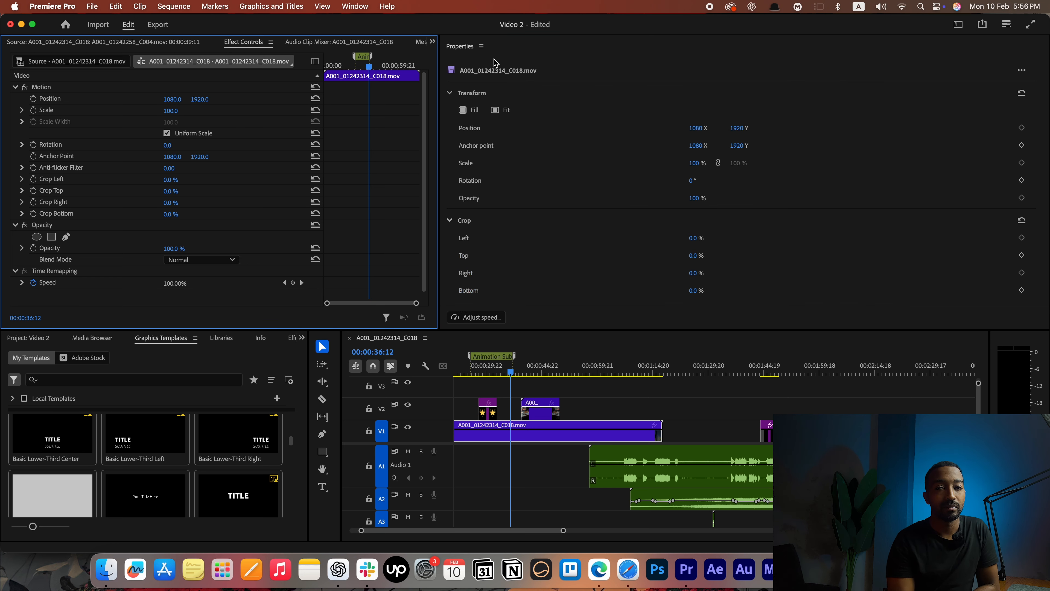
pyautogui.click(482, 46)
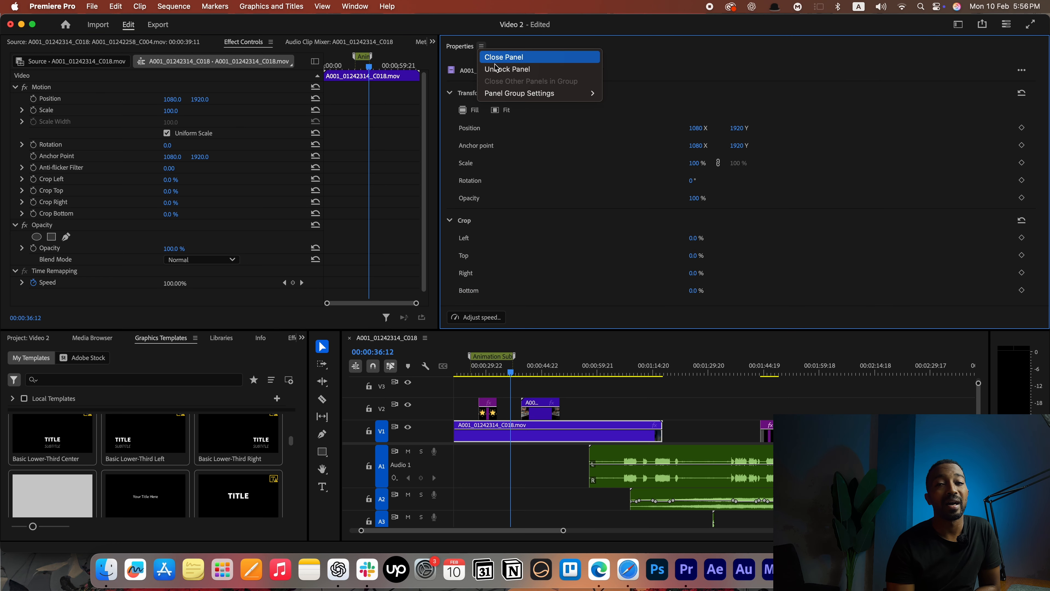
pyautogui.click(507, 71)
pyautogui.moveTo(477, 39); pyautogui.dragTo(443, 49)
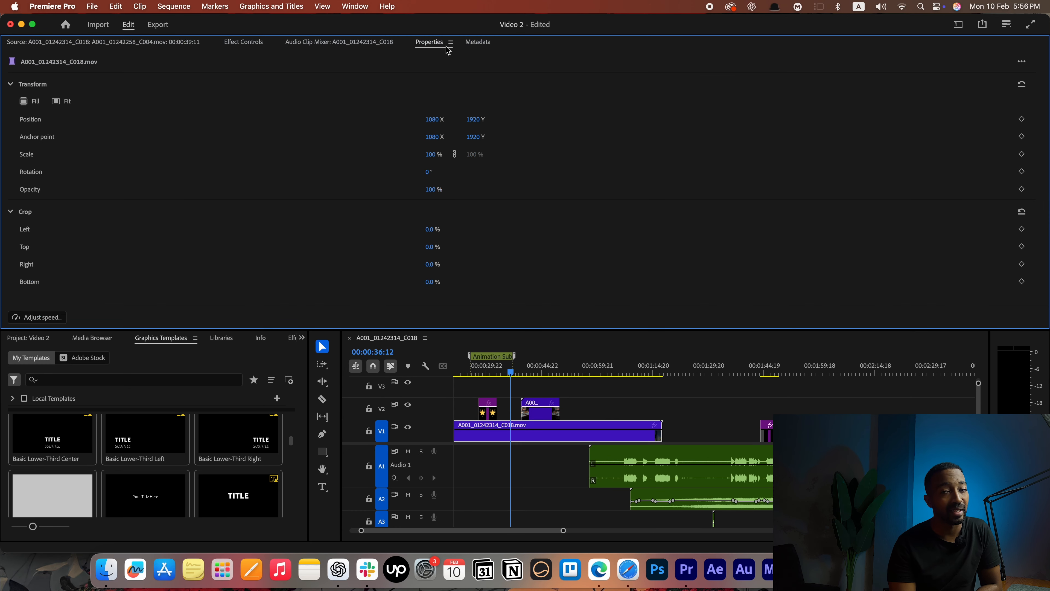
# - Review the panels grouped with Properties and close all the other panels in that group
pyautogui.click(450, 43)
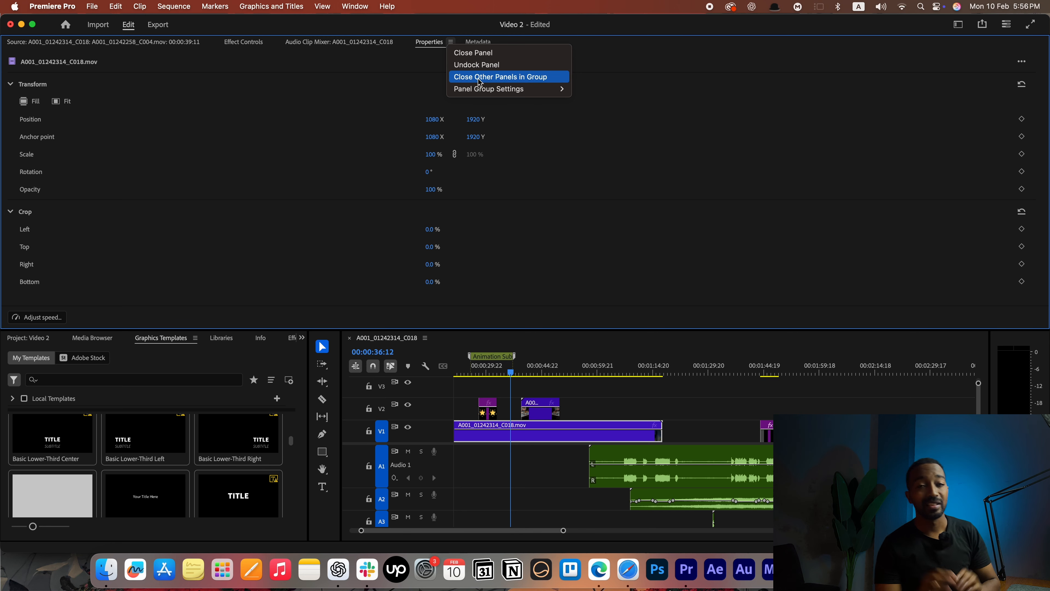
pyautogui.click(335, 42)
pyautogui.click(244, 41)
pyautogui.click(194, 42)
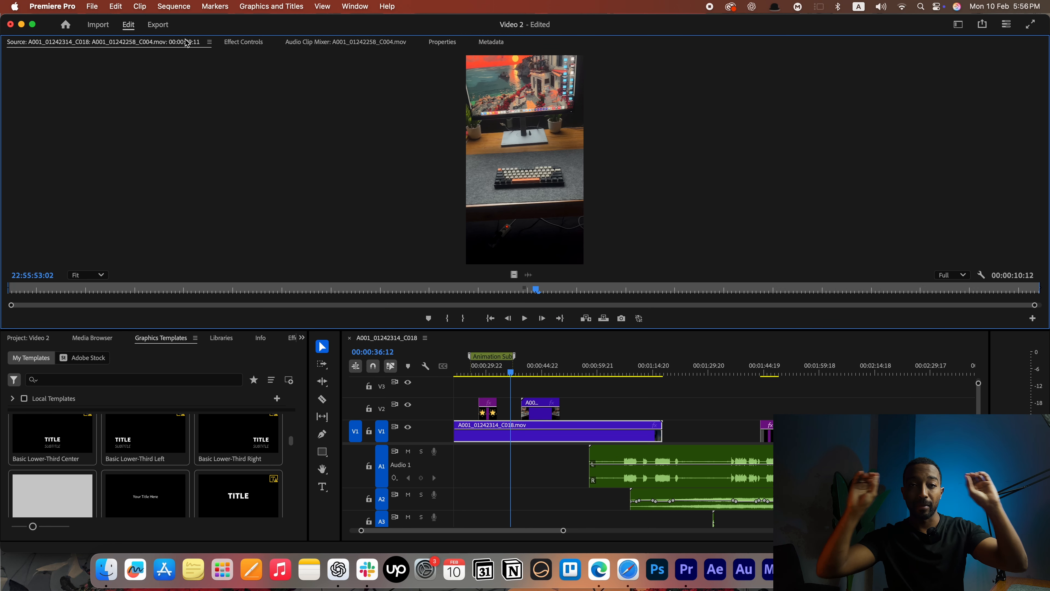
pyautogui.click(491, 42)
pyautogui.click(452, 45)
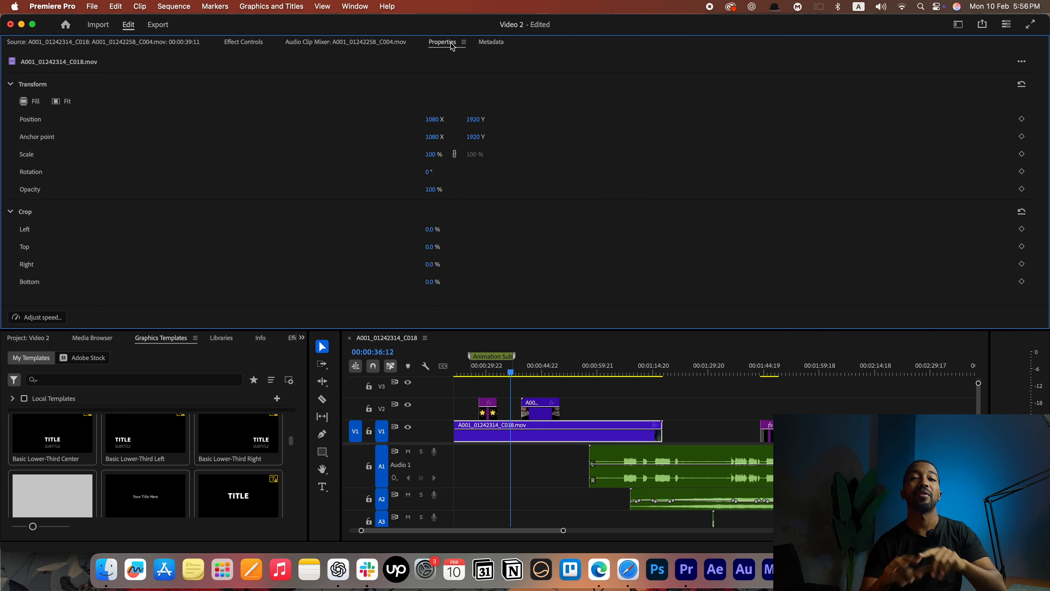
pyautogui.click(465, 43)
pyautogui.click(479, 77)
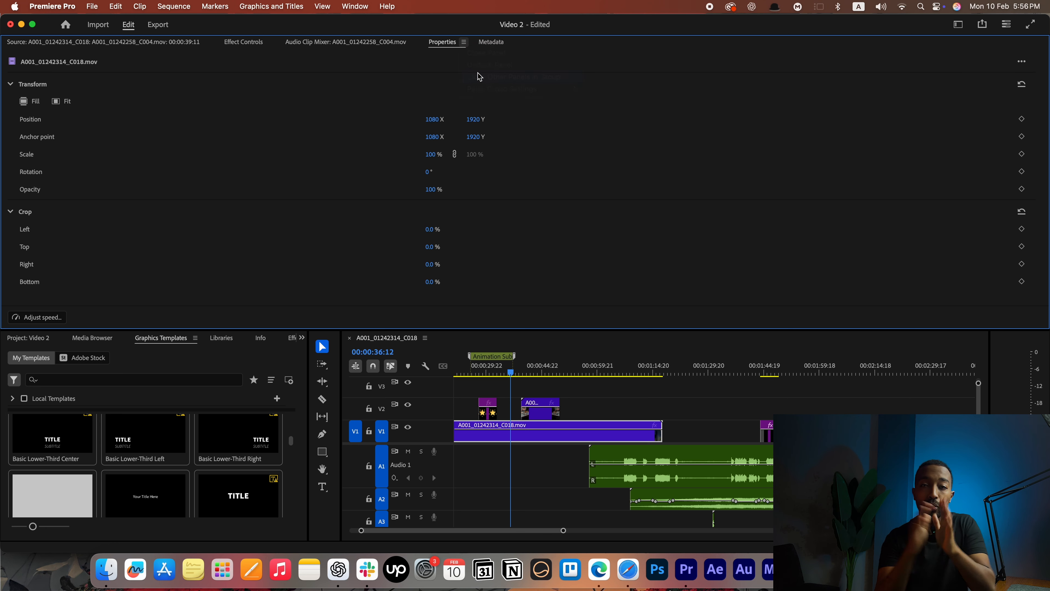
# - Close the entire panel group that holds the Properties panel
pyautogui.click(43, 45)
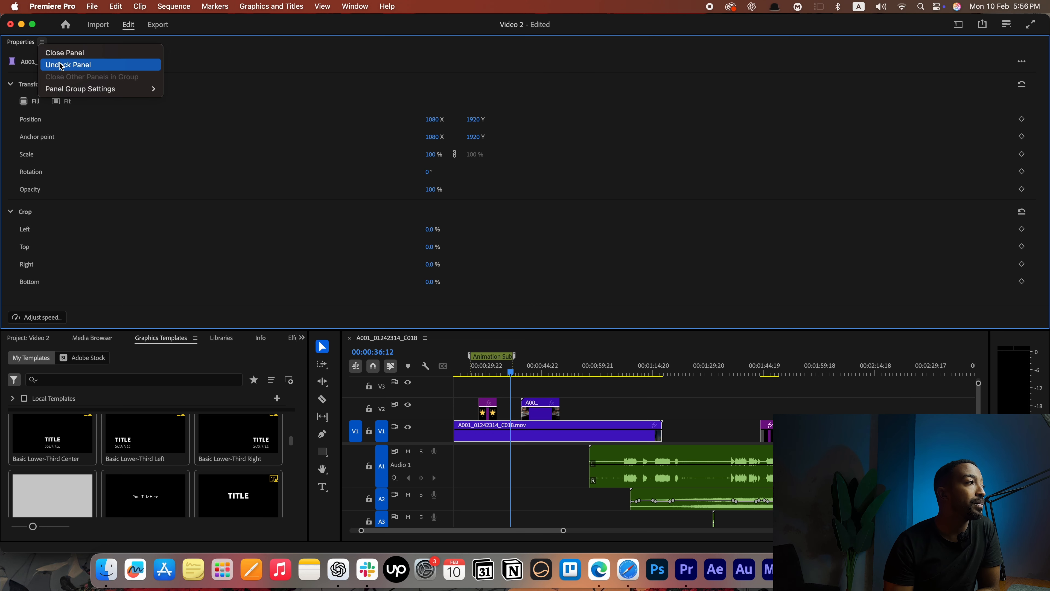
pyautogui.moveTo(127, 92)
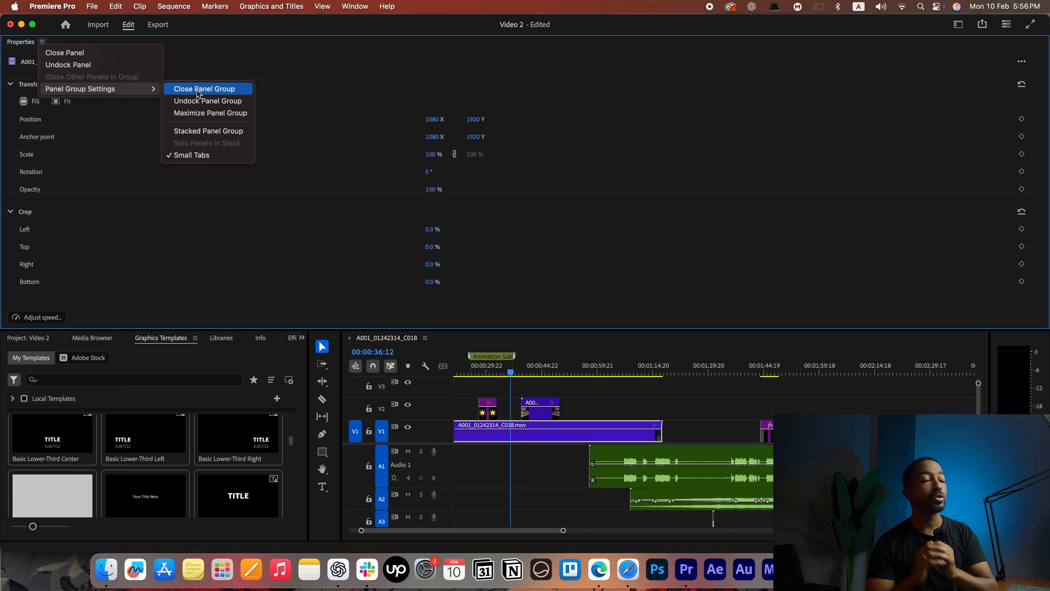
pyautogui.click(205, 90)
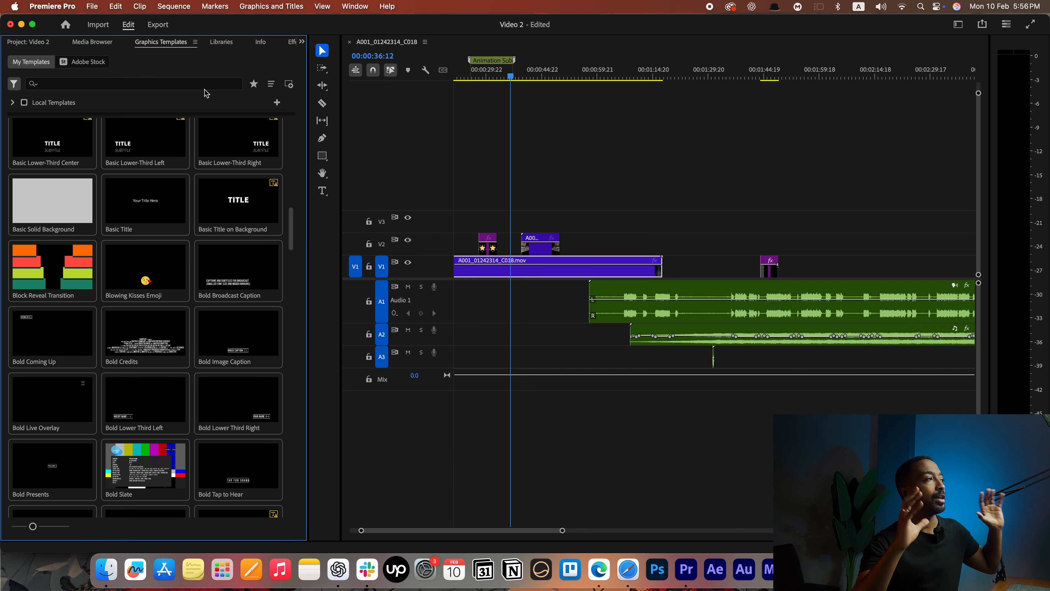
# - Undock the panel group containing Graphics Templates as a floating window, move it and close it
pyautogui.click(195, 42)
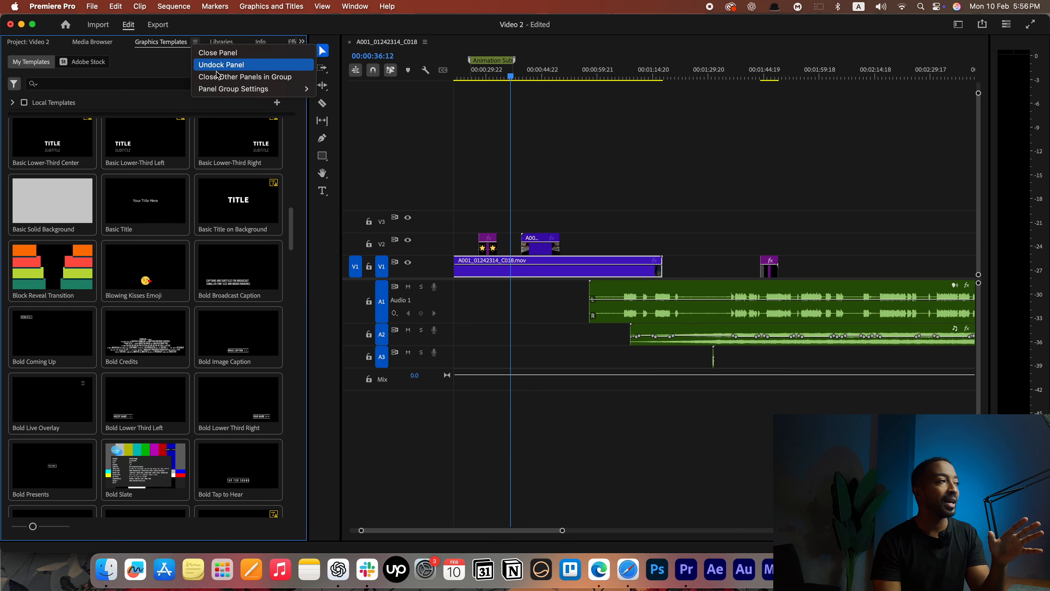
pyautogui.moveTo(265, 88)
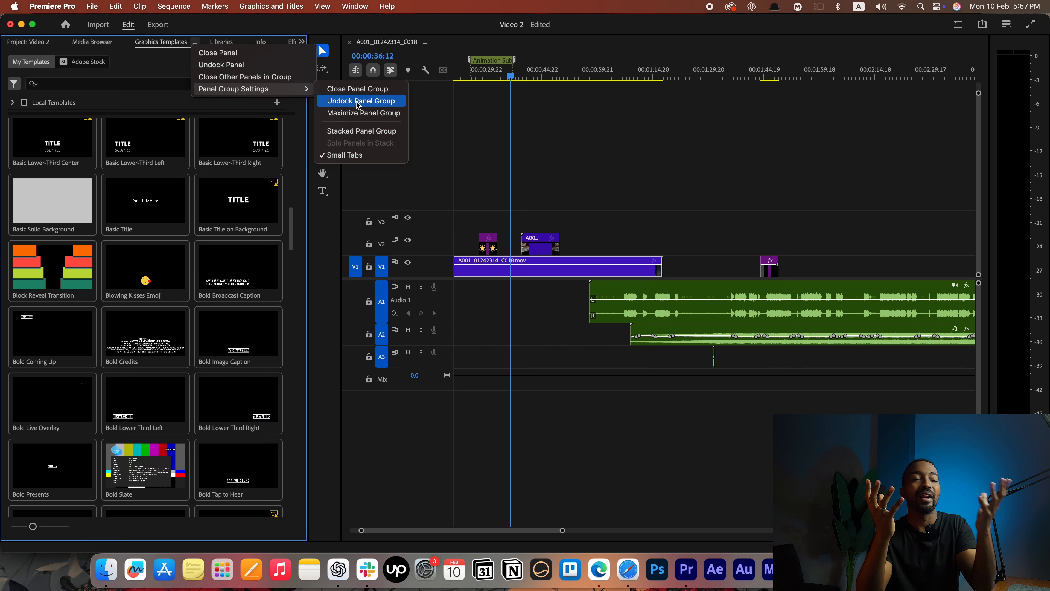
pyautogui.click(358, 101)
pyautogui.moveTo(399, 40); pyautogui.dragTo(448, 69)
pyautogui.click(278, 66)
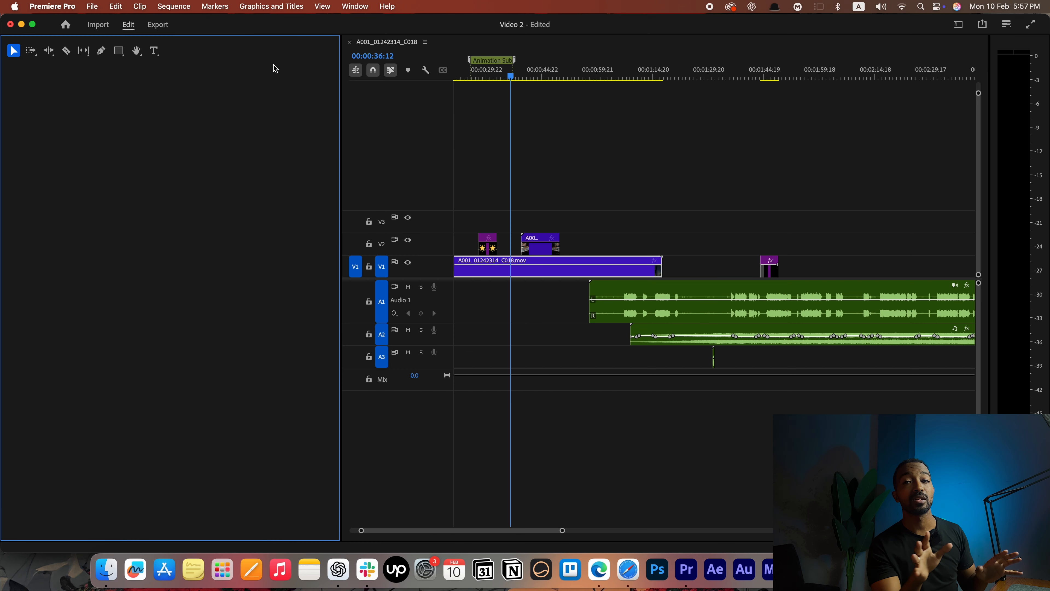
# - Open the timeline panel's group settings and choose one of the panel group options
pyautogui.click(426, 43)
pyautogui.moveTo(537, 100)
pyautogui.click(618, 129)
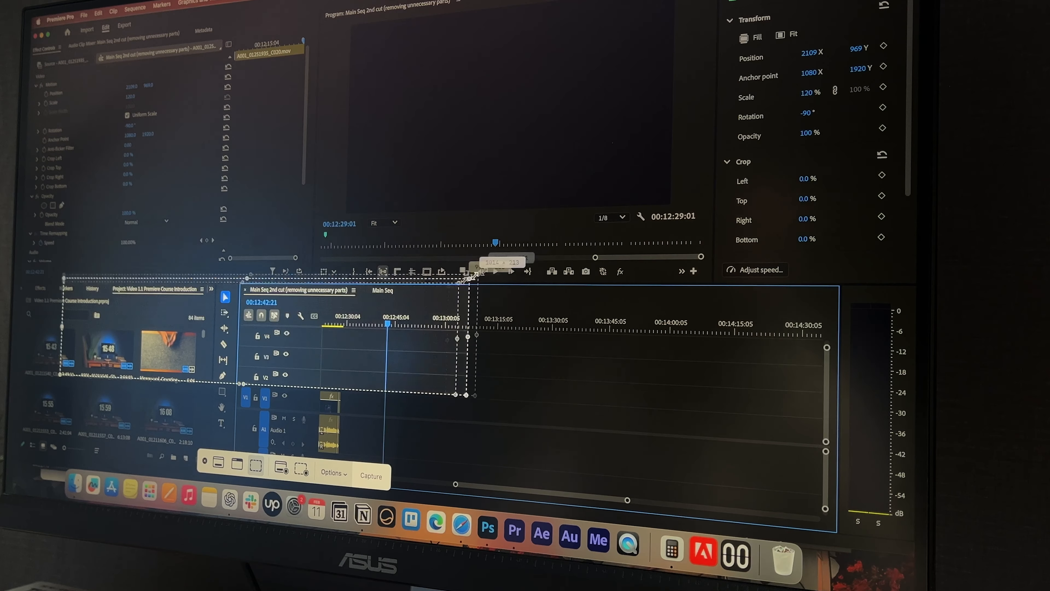
# - Enlarge the screen capture selection so that it covers the whole screen
pyautogui.moveTo(474, 276); pyautogui.dragTo(799, 1)
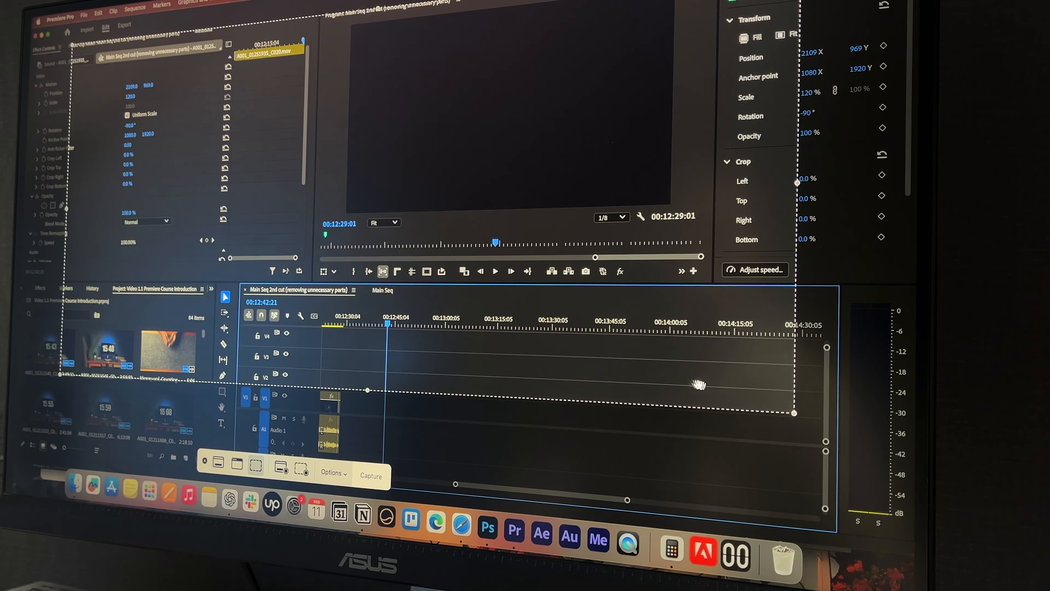
pyautogui.moveTo(793, 413); pyautogui.dragTo(909, 555)
pyautogui.moveTo(51, 465); pyautogui.dragTo(14, 463)
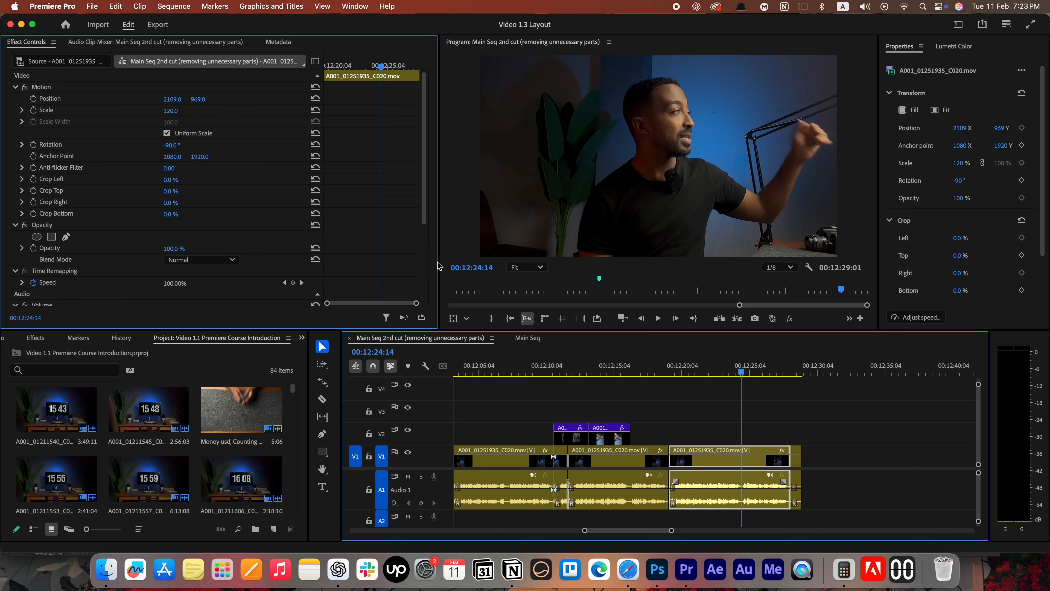
pyautogui.click(92, 6)
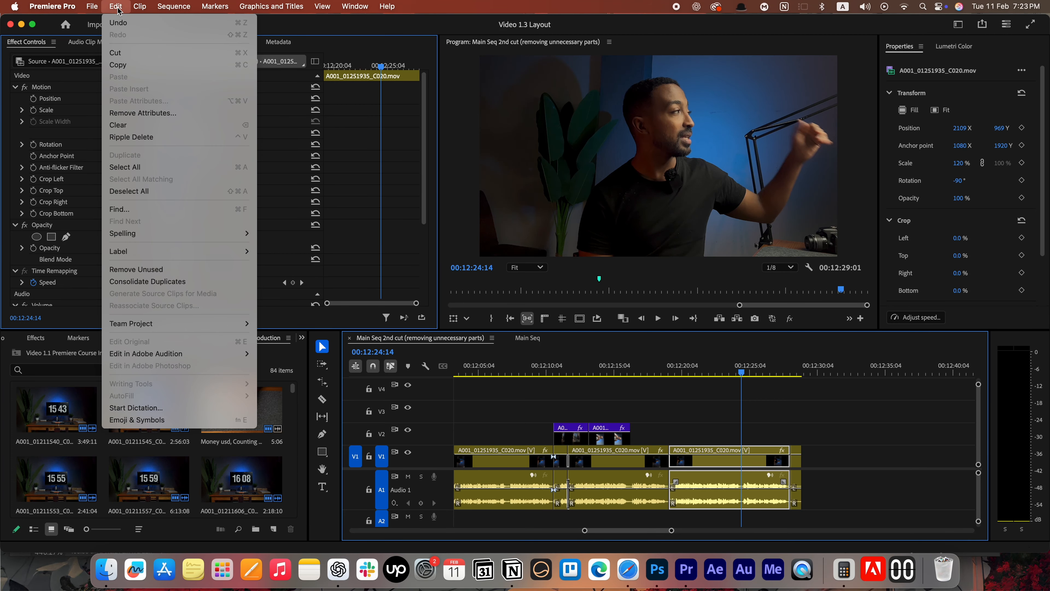
pyautogui.moveTo(209, 11)
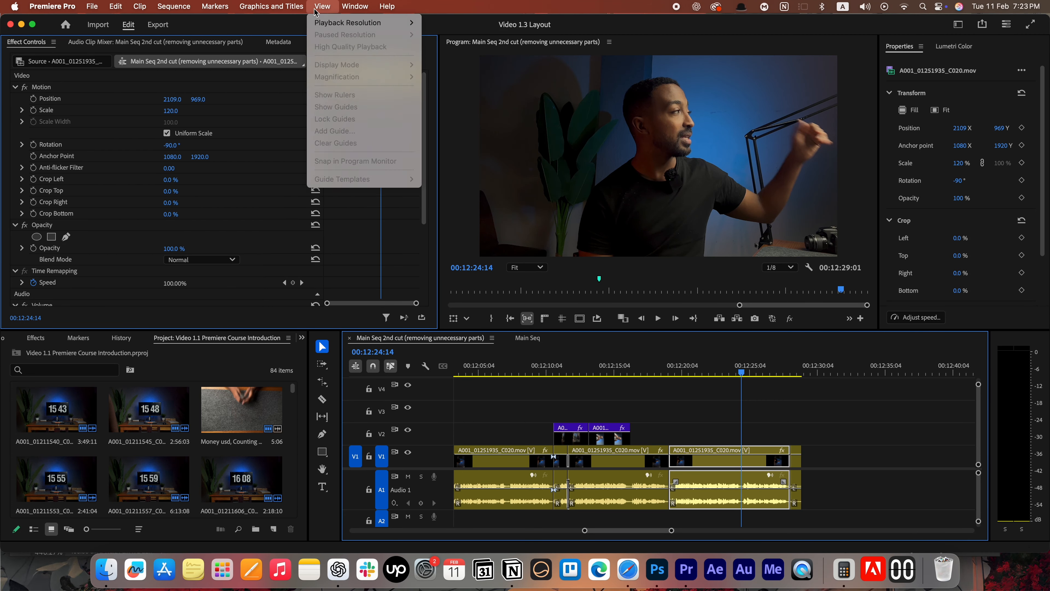
pyautogui.moveTo(379, 9)
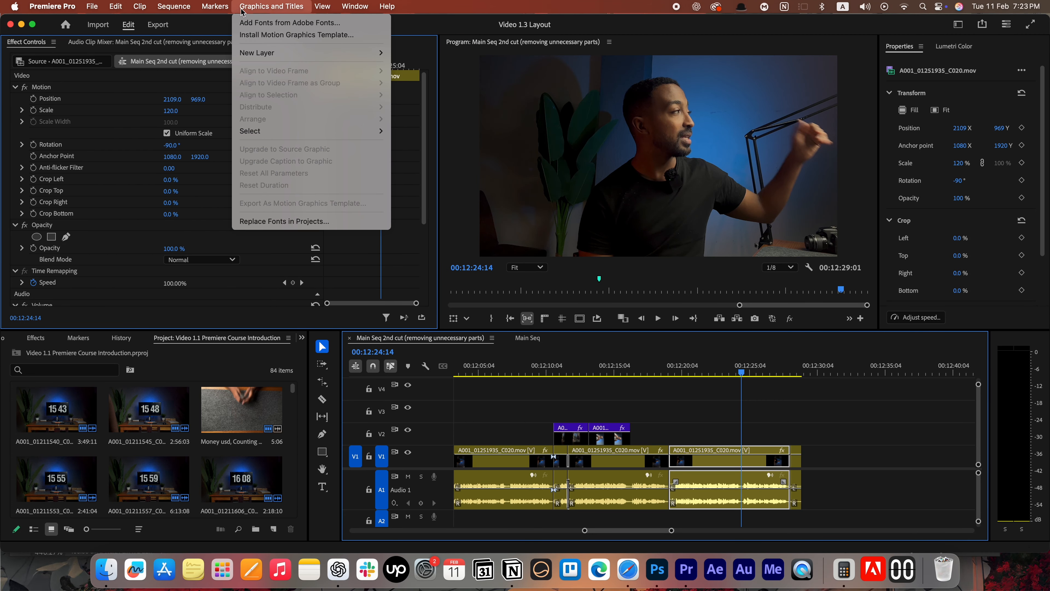